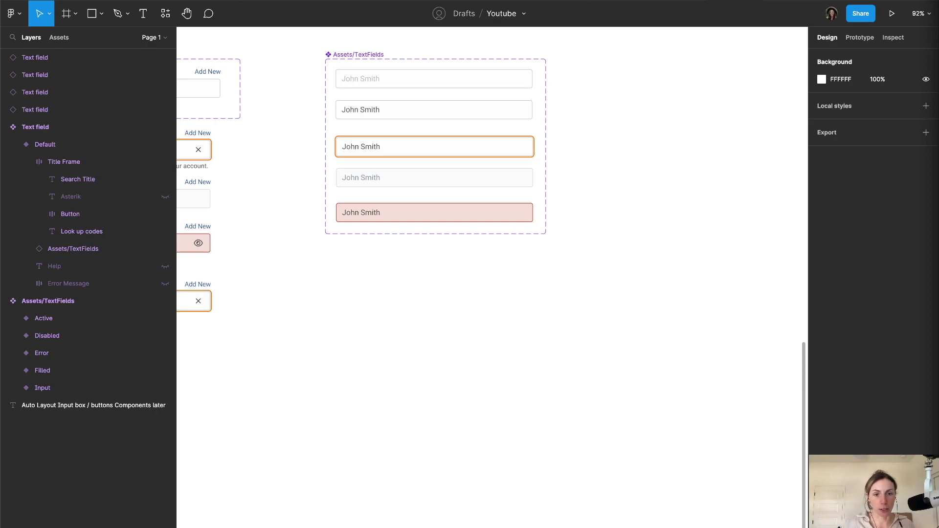
- Inspect the existing Assets/TextFields and Text field component sets and their properties
drag(212, 182, 346, 231)
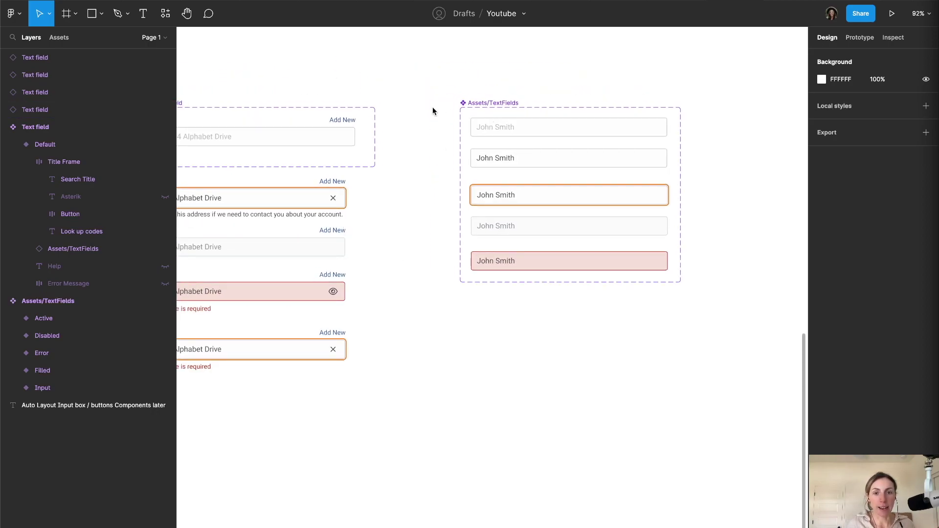
mouse_move(688, 319)
mouse_down()
mouse_move(432, 46)
mouse_move(600, 53)
mouse_move(575, 43)
mouse_up()
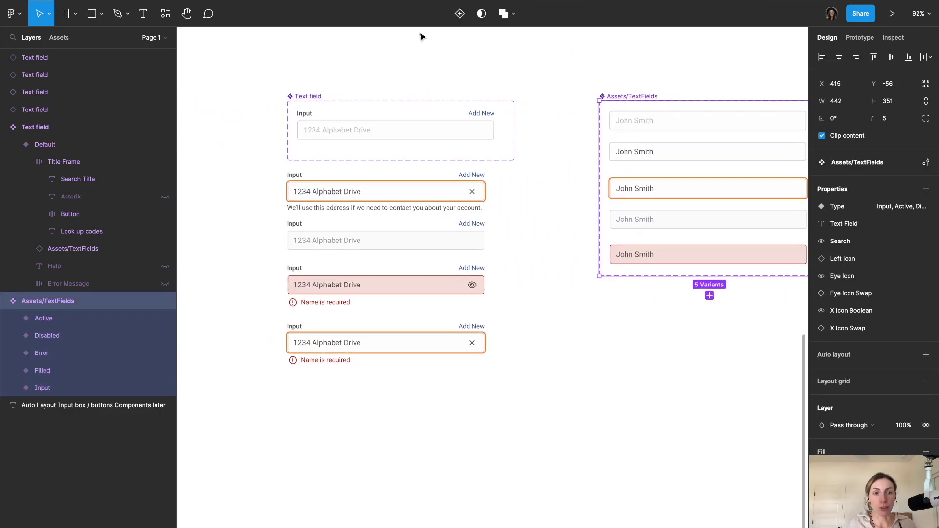
drag(264, 50, 561, 172)
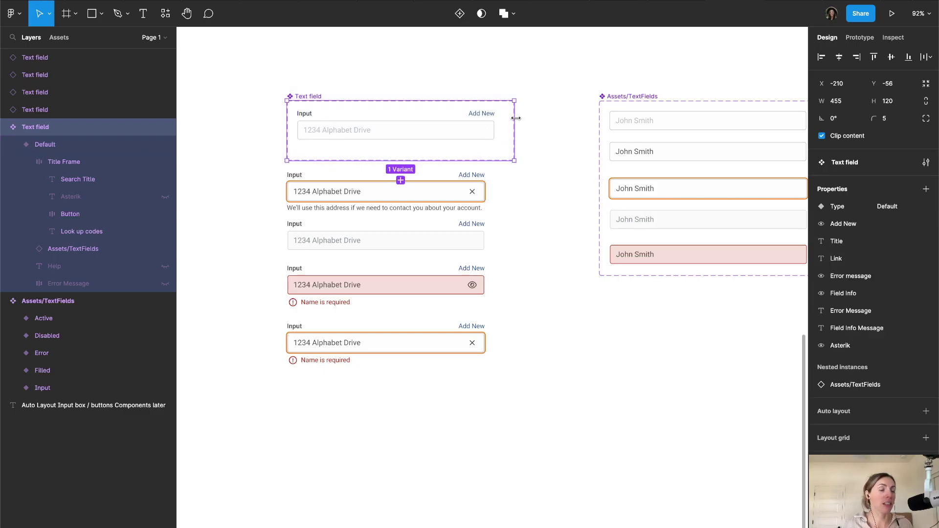
click(528, 176)
scroll(357, 180, down, 1)
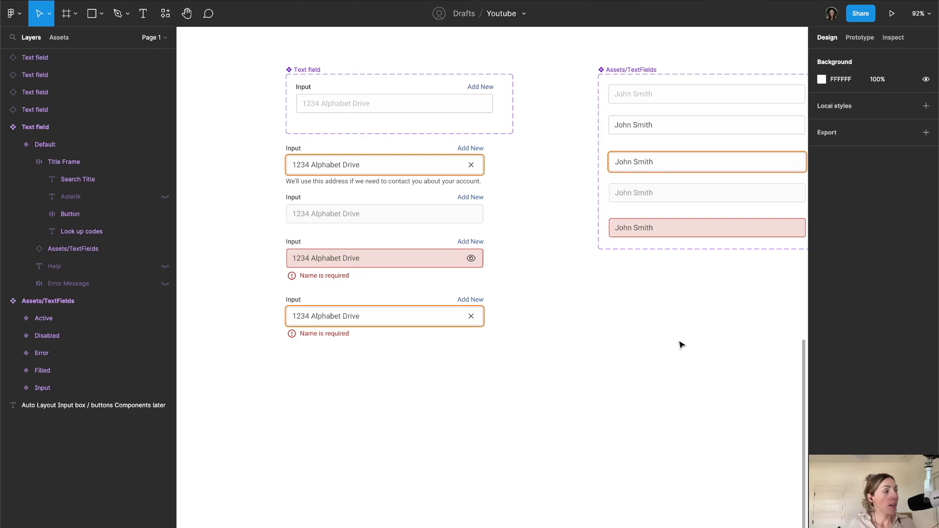
- Add the text "Input field text" on the empty canvas below the Assets/TextFields component set
drag(684, 350, 450, 218)
key(t)
click(411, 174)
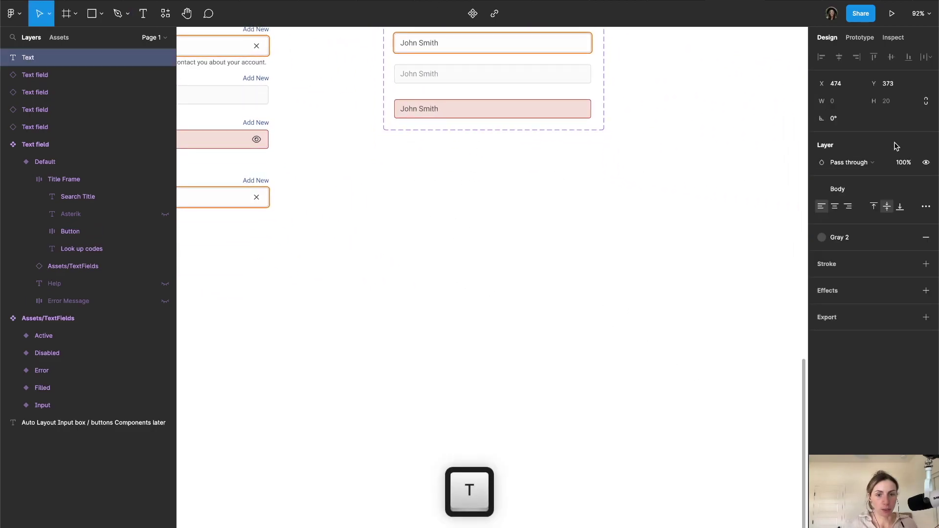
text(Input fi)
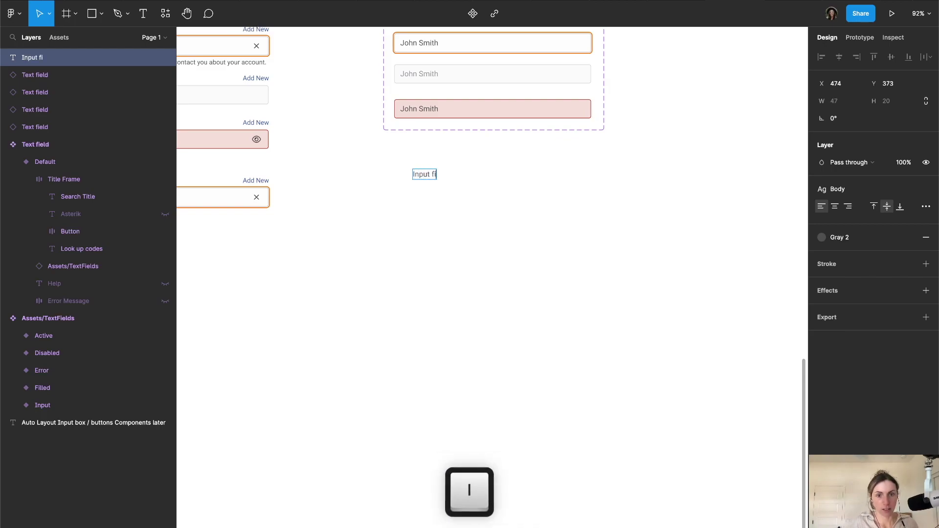
text(eld tecxt)
key(BackSpace)
key(BackSpace)
key(BackSpace)
text(x)
key(BackSpace)
text(xt)
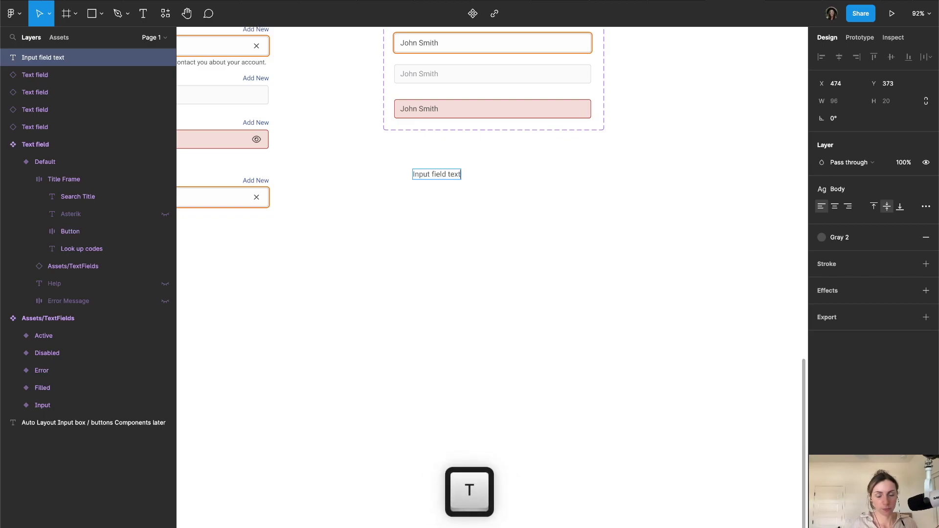
key(Escape)
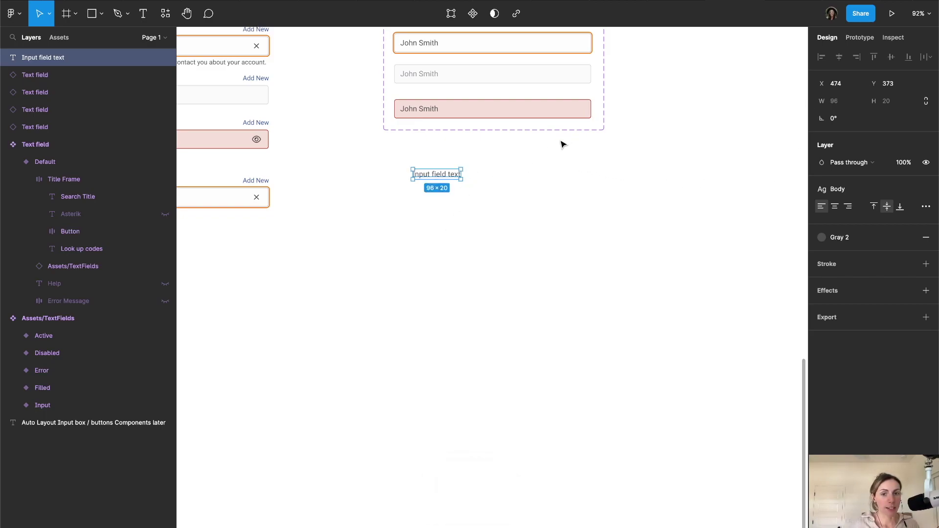
- Wrap the text in an auto layout frame and name the frame InputField
key(shift+a)
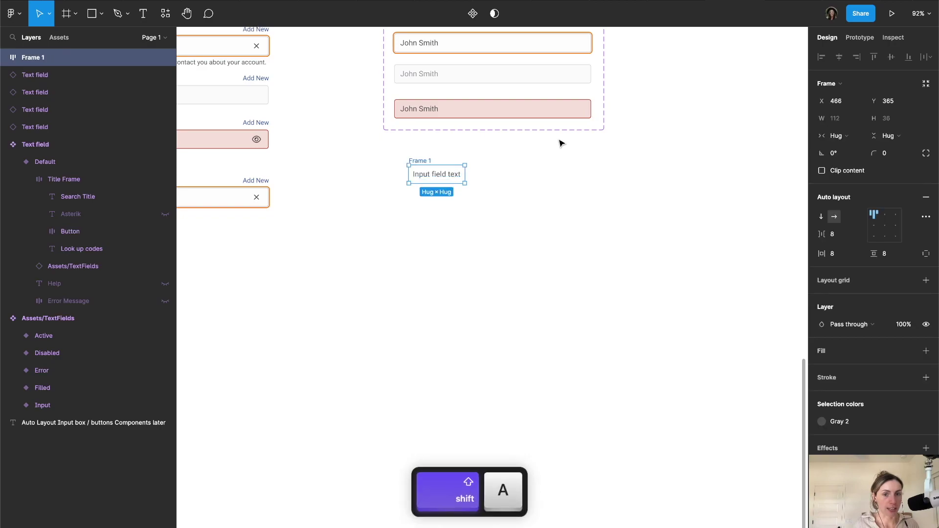
double_click(412, 161)
text(InputField)
key(Return)
- Widen the InputField frame to 546
scroll(411, 161, up, 3)
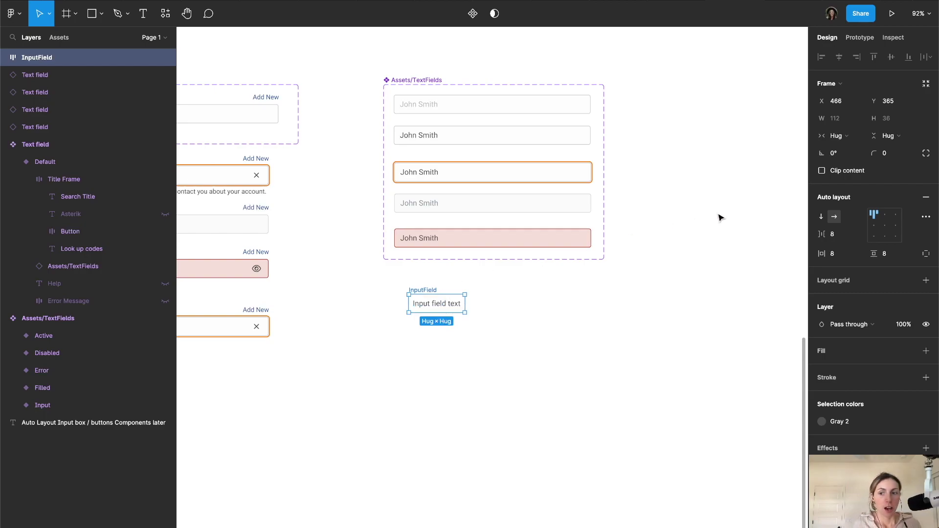
drag(465, 302, 681, 297)
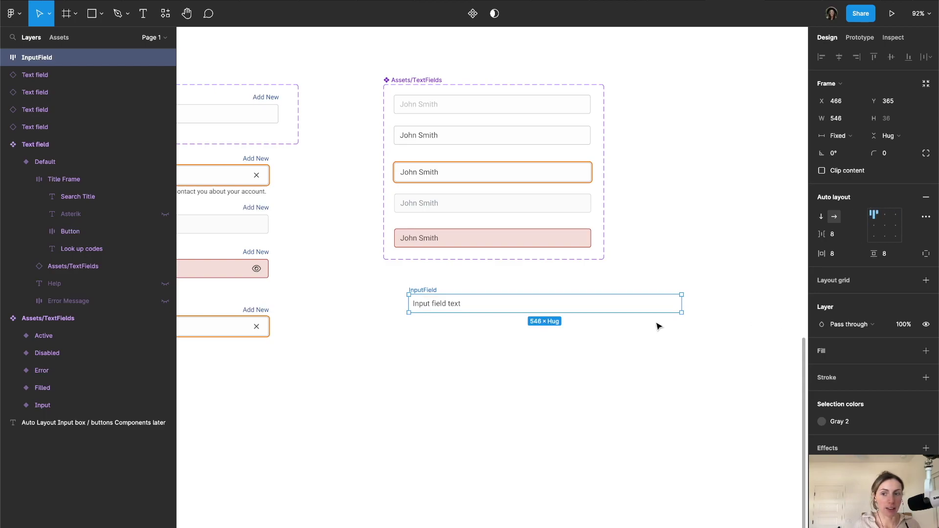
- Test left-middle and left-bottom alignment with the InputField frame stretched to 292 high, then undo the resizing and leave the text aligned left-middle
drag(605, 312, 576, 440)
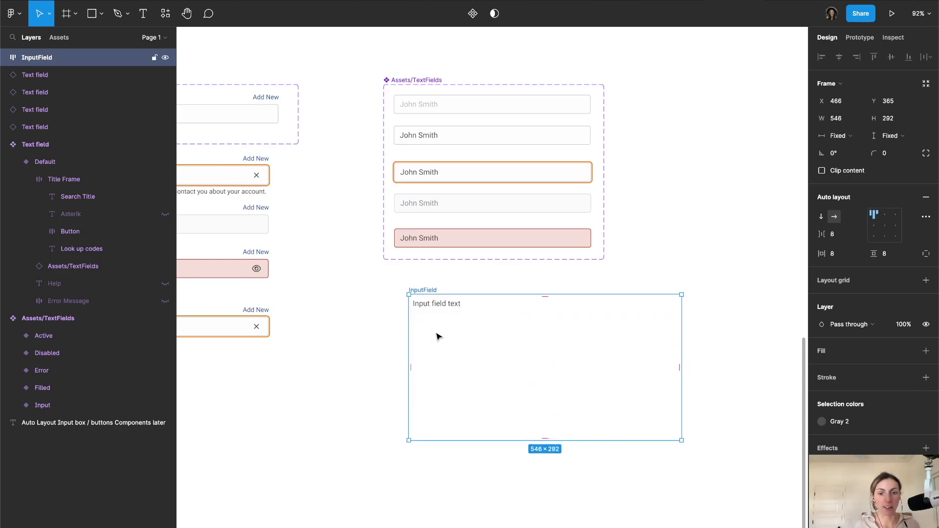
click(877, 226)
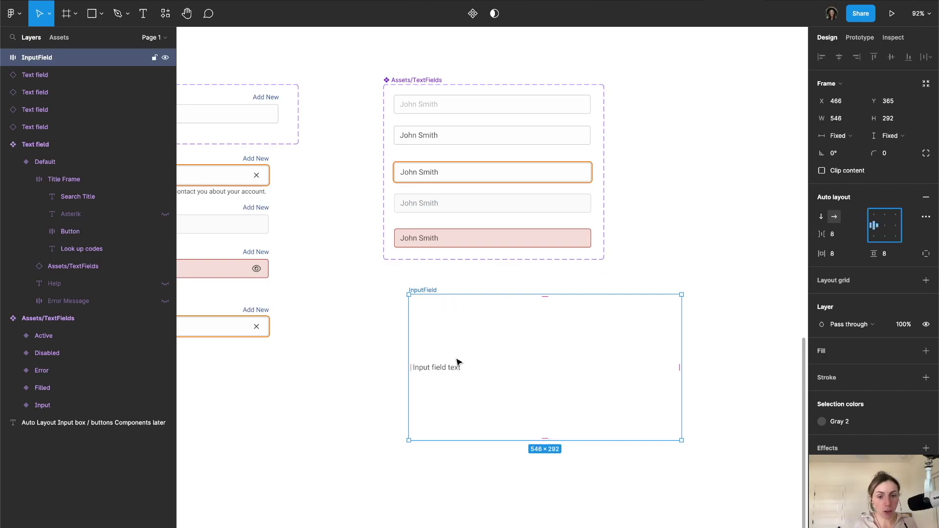
click(874, 239)
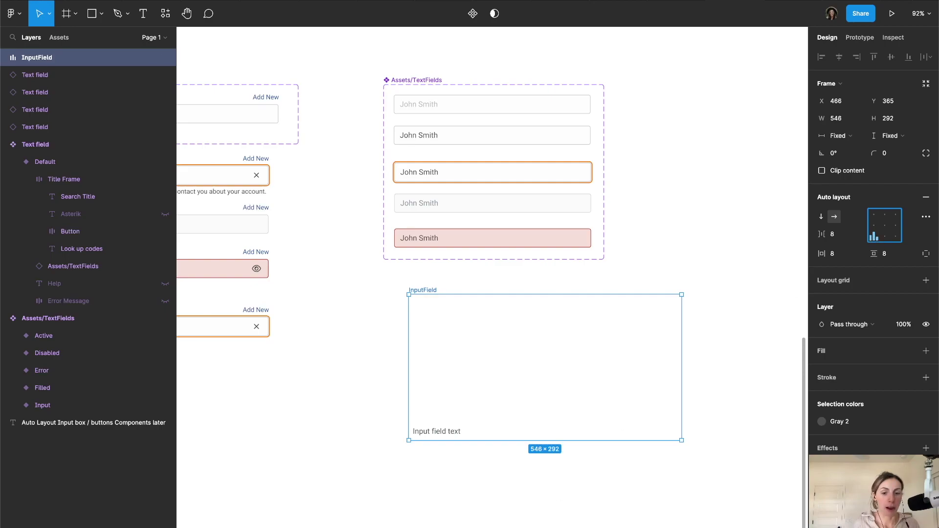
drag(682, 308, 600, 376)
drag(522, 443, 538, 427)
key(ctrl+z)
key(ctrl+z)
key(ctrl+z)
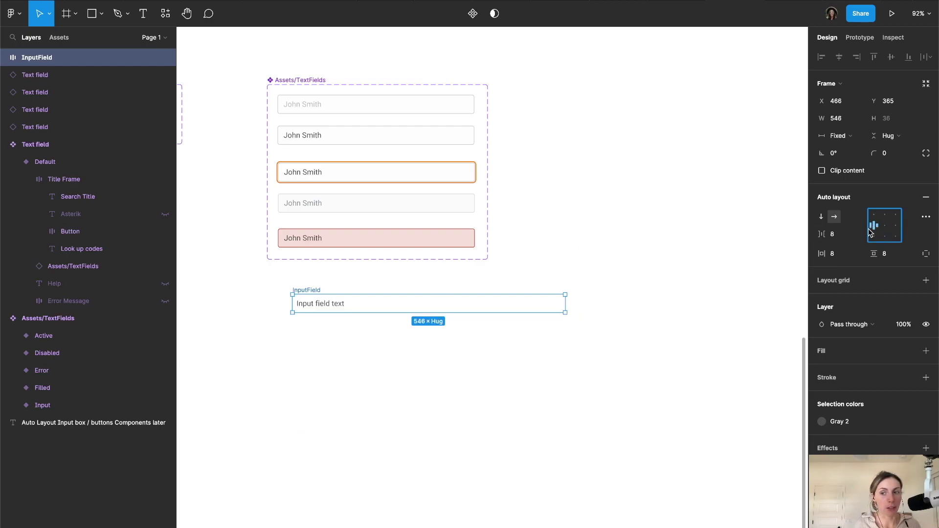
- Set the horizontal resizing of the text inside the InputField frame to Fill container
double_click(323, 306)
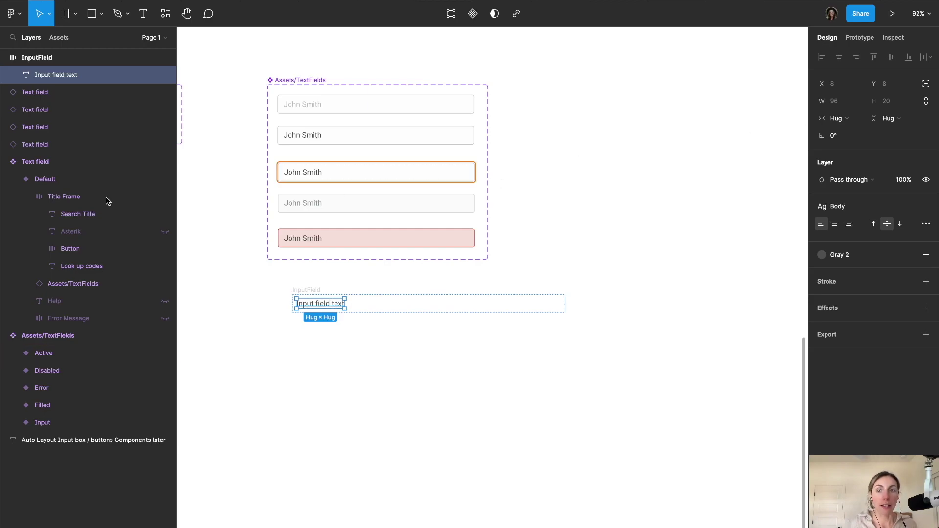
click(826, 120)
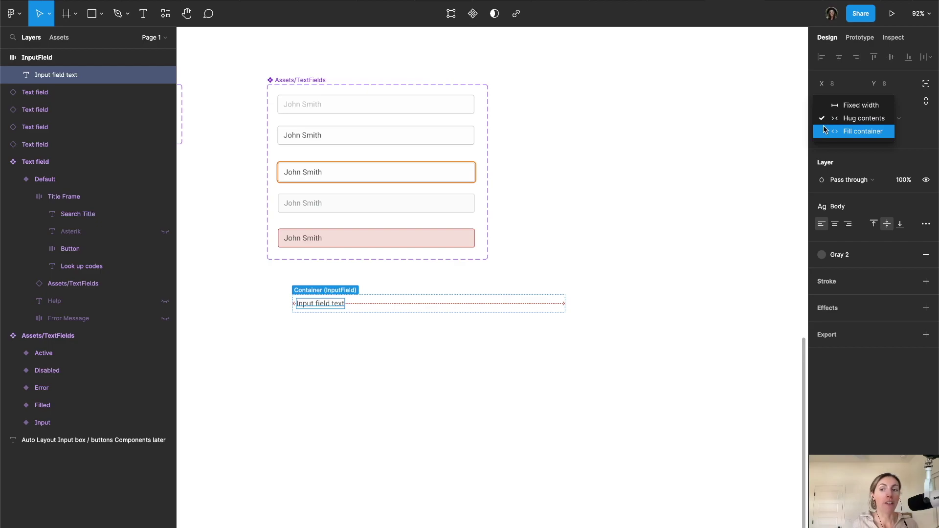
click(825, 130)
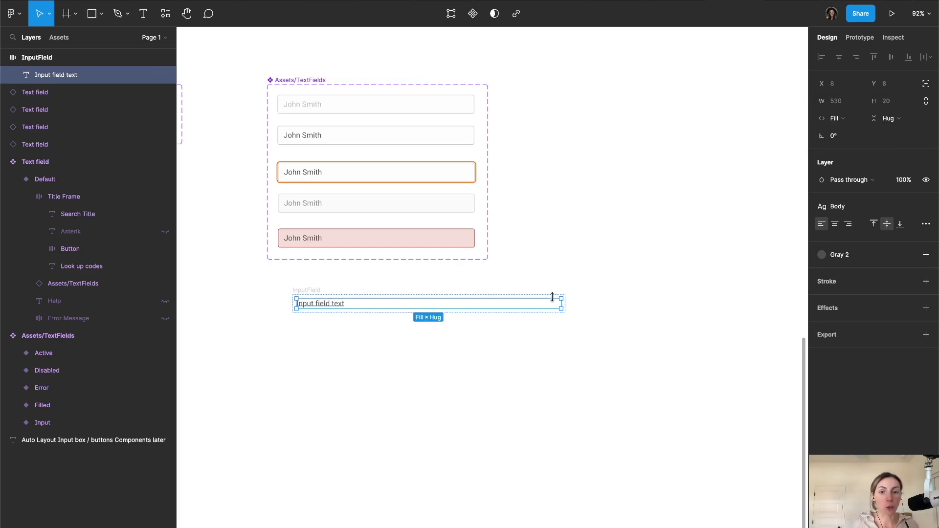
- Append "hello testing 1 2" to the text inside the InputField frame
double_click(330, 307)
key(Right)
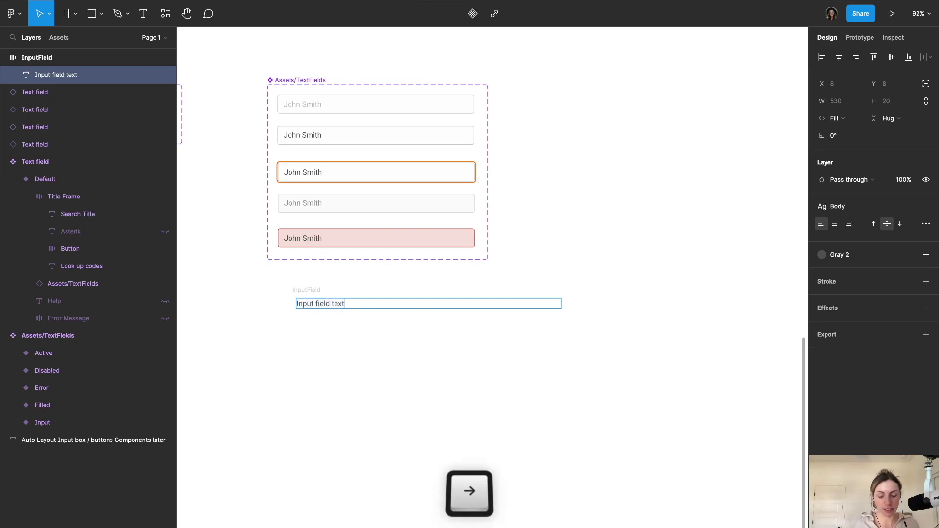
text(hello te)
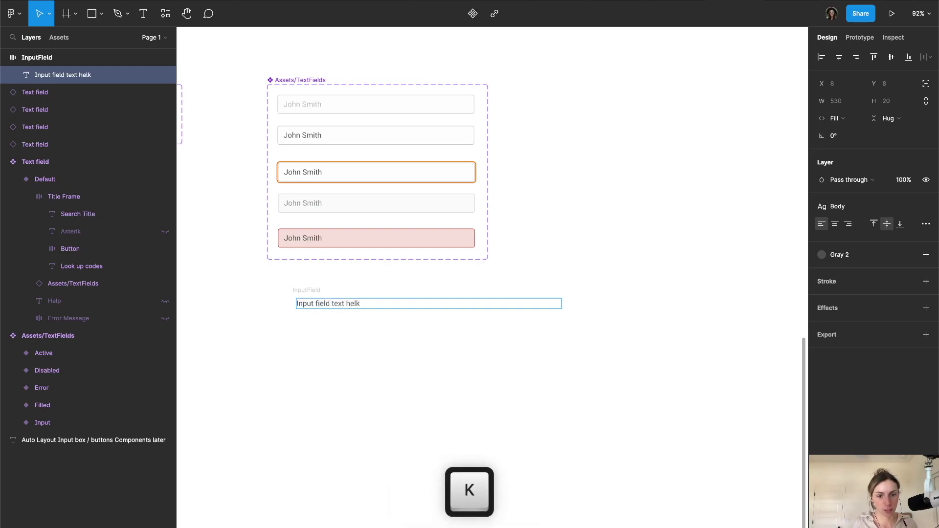
text(sting 1 2)
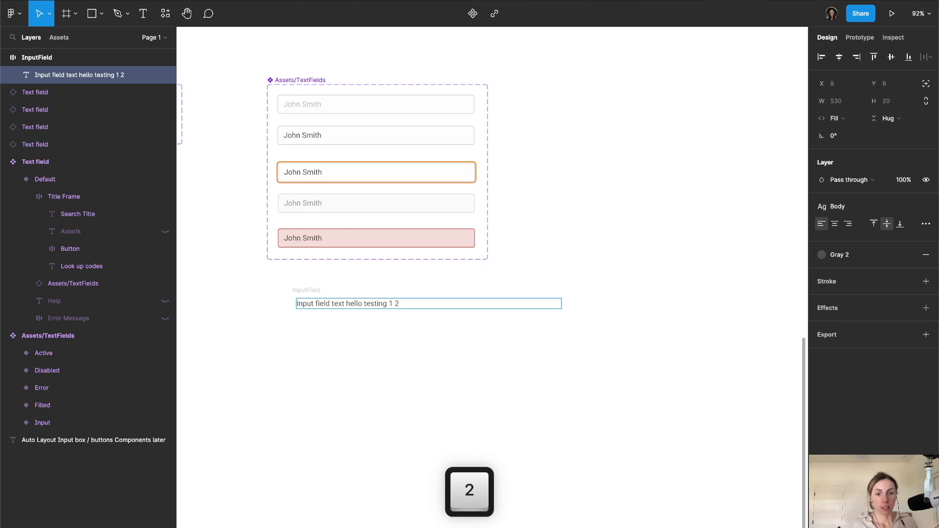
key(Escape)
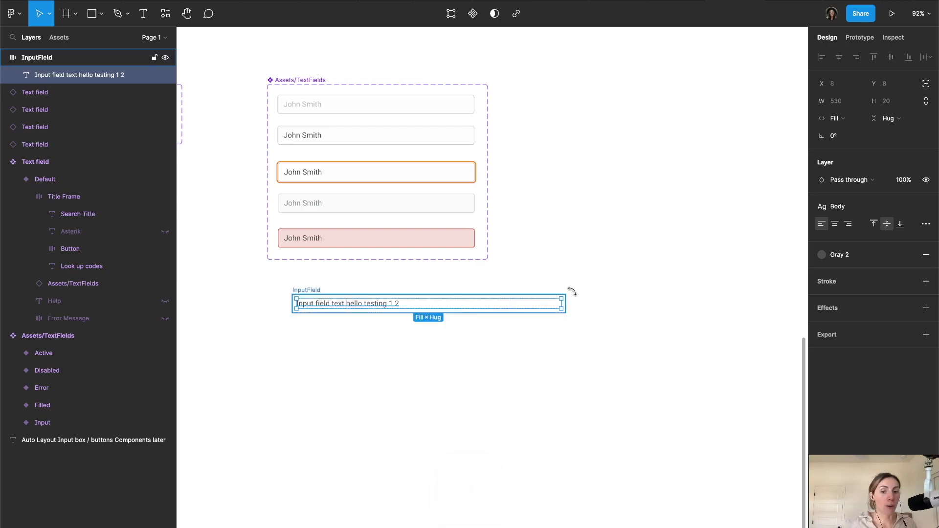
- Undo the appended words and the text's Fill container sizing
key(super+z)
key(super+z)
key(super+z)
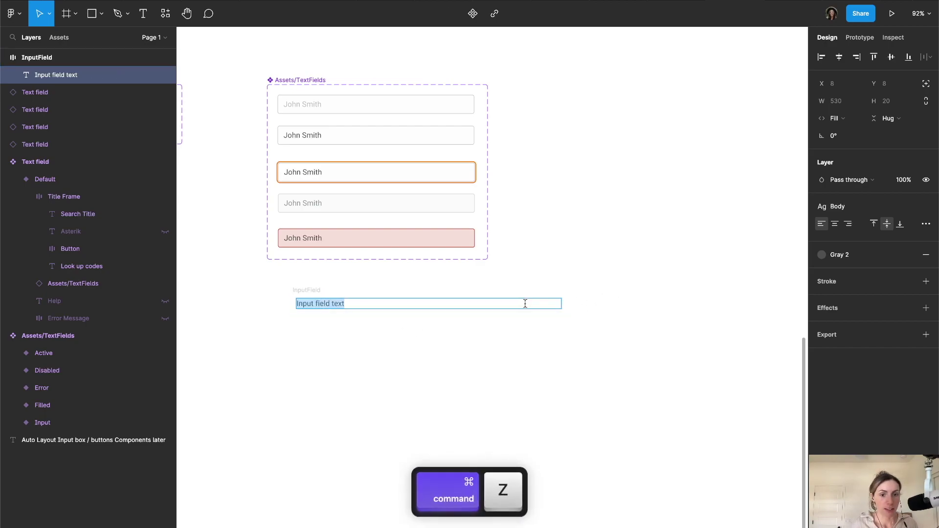
- Append "ewyqeweqweqwe" to the input field text while its width hugs the contents
key(Return)
key(Right)
text(ewyqeweqweqwe)
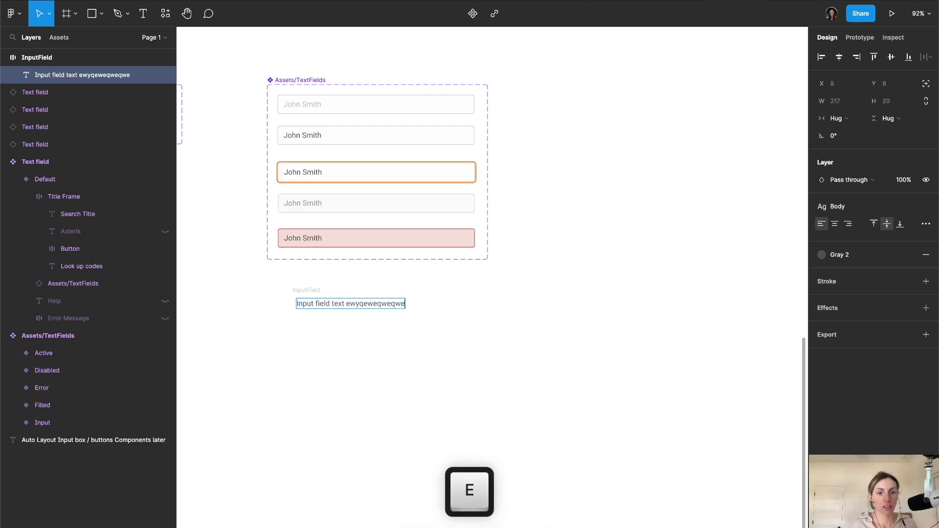
key(Escape)
- Replace the text inside the InputField frame with 5 sentences generated by the Lorem Ipsum plugin
click(308, 291)
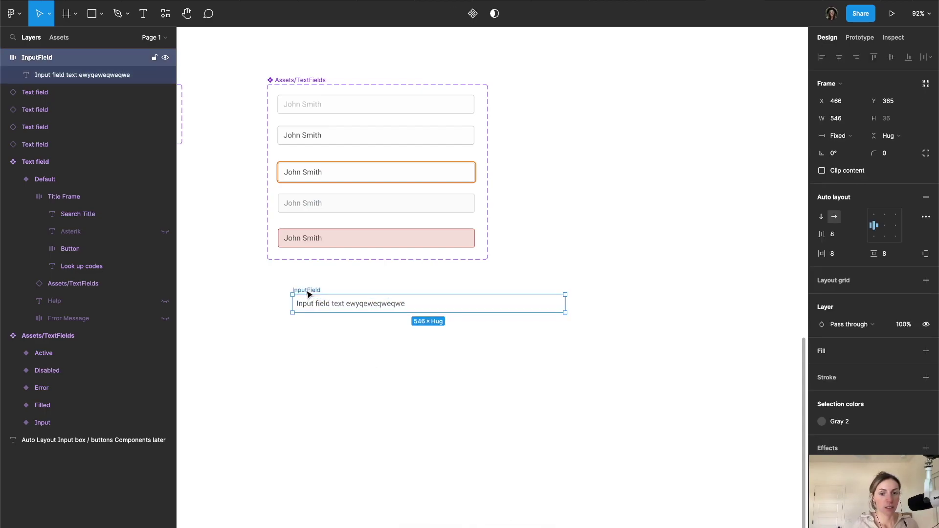
key(Return)
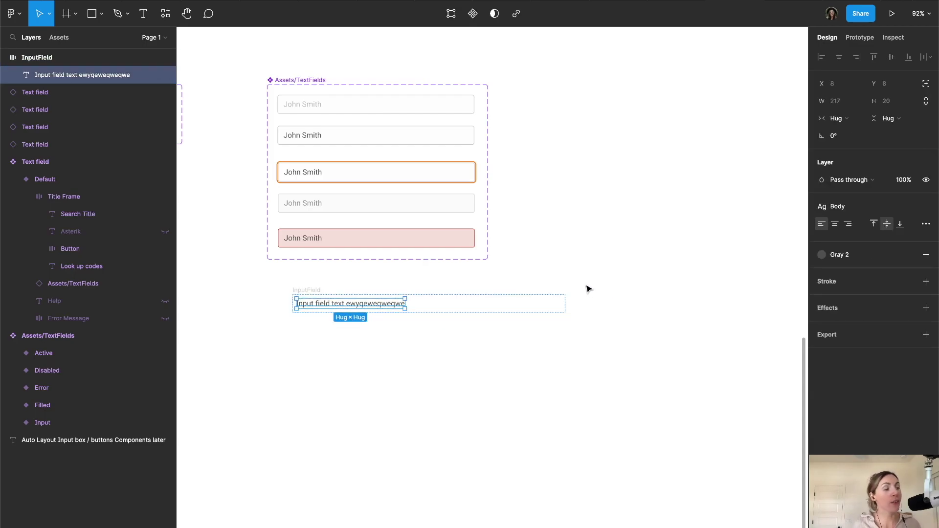
key(shift+i)
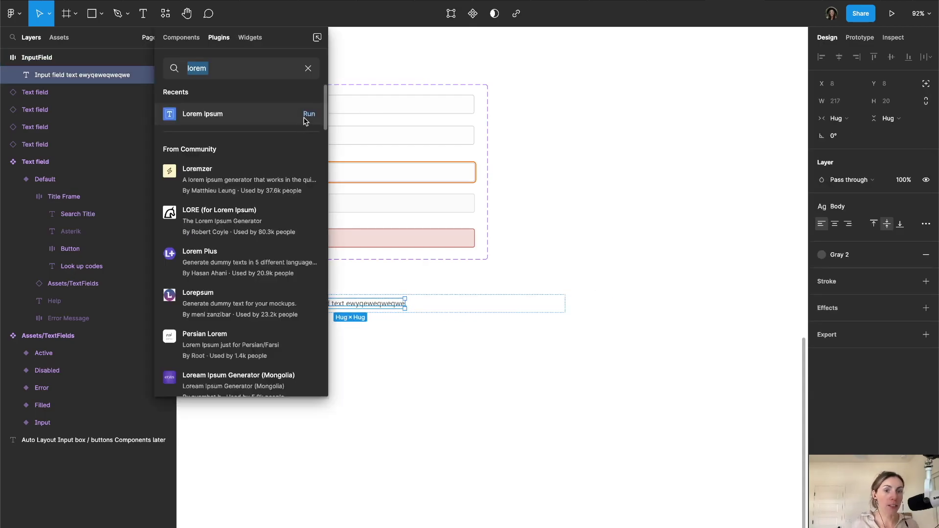
click(309, 114)
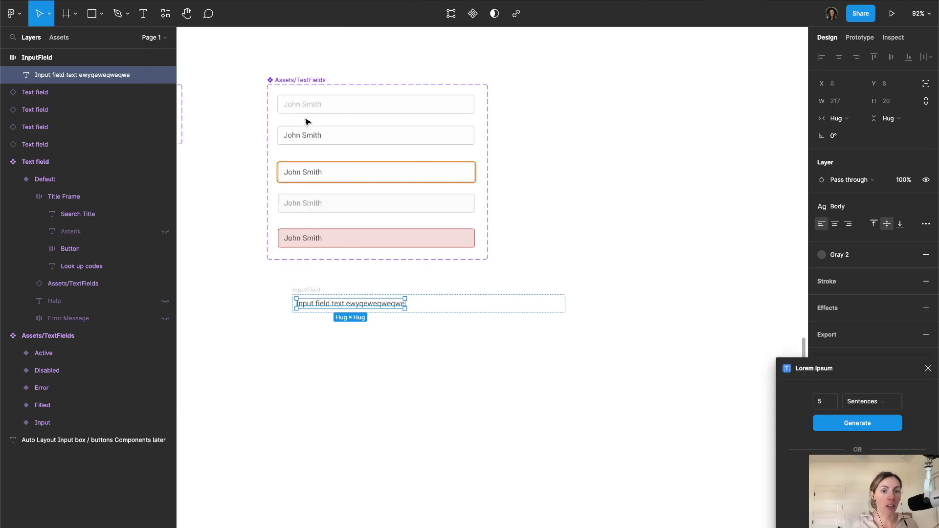
click(866, 423)
scroll(489, 362, right, 3)
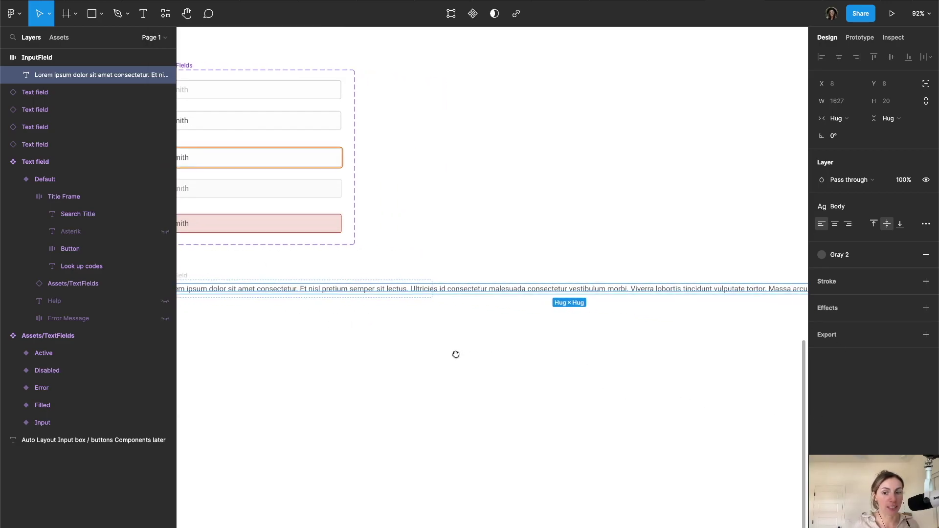
- Set the lorem ipsum text's horizontal resizing to Fill container so it wraps inside the InputField frame
click(452, 368)
click(414, 288)
scroll(469, 301, down, 5)
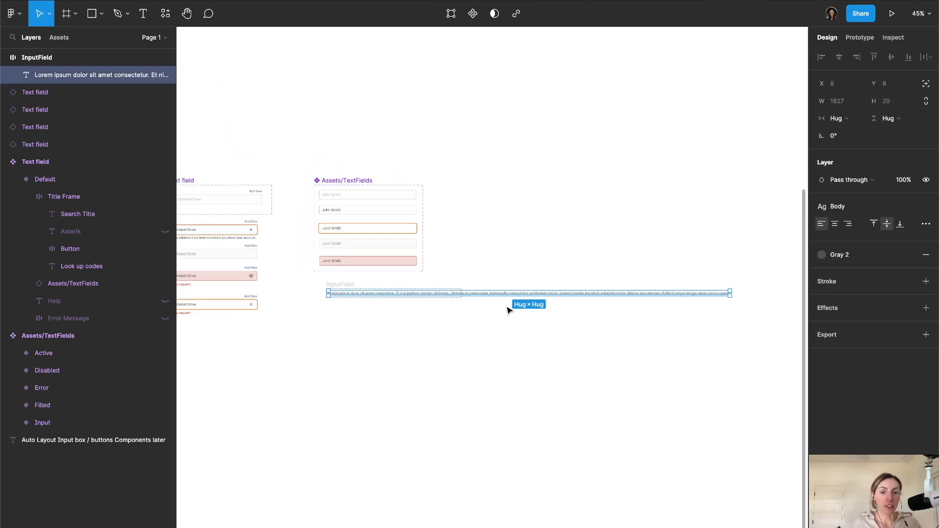
click(330, 283)
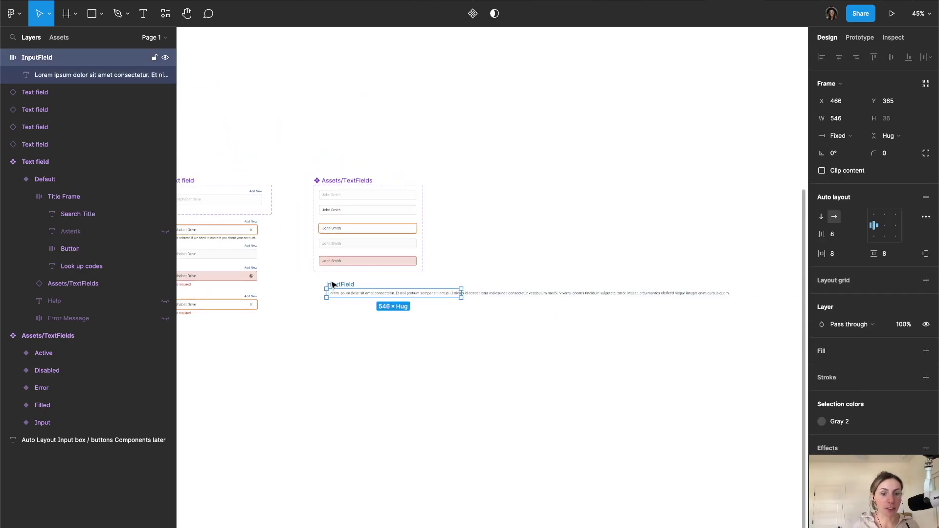
click(536, 292)
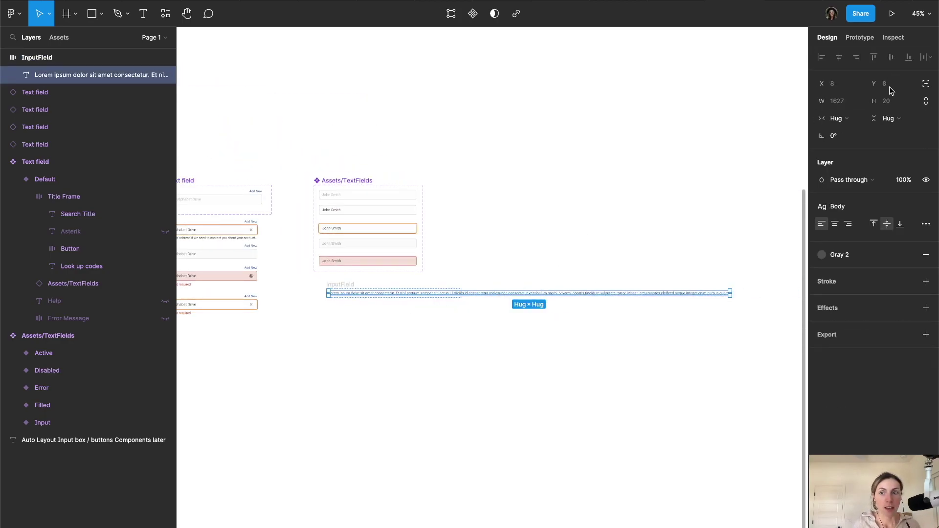
click(853, 118)
click(851, 134)
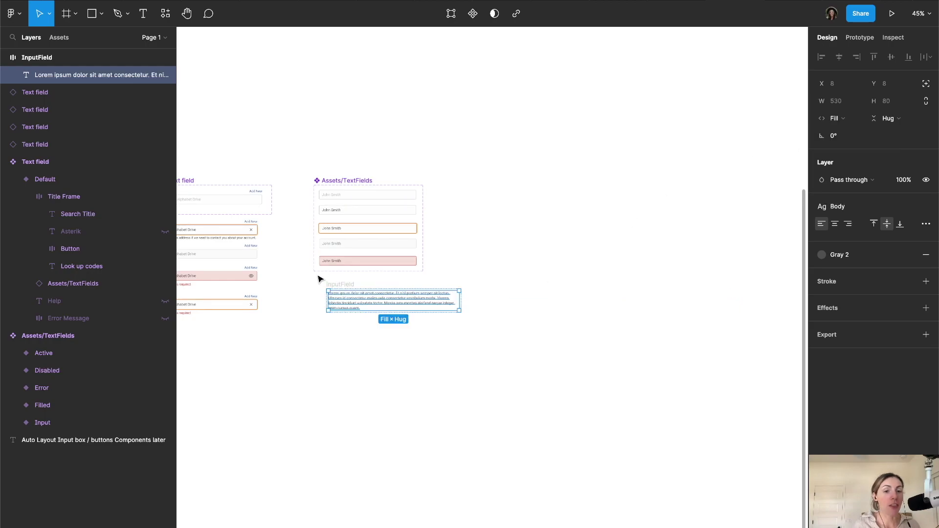
scroll(411, 288, up, 5)
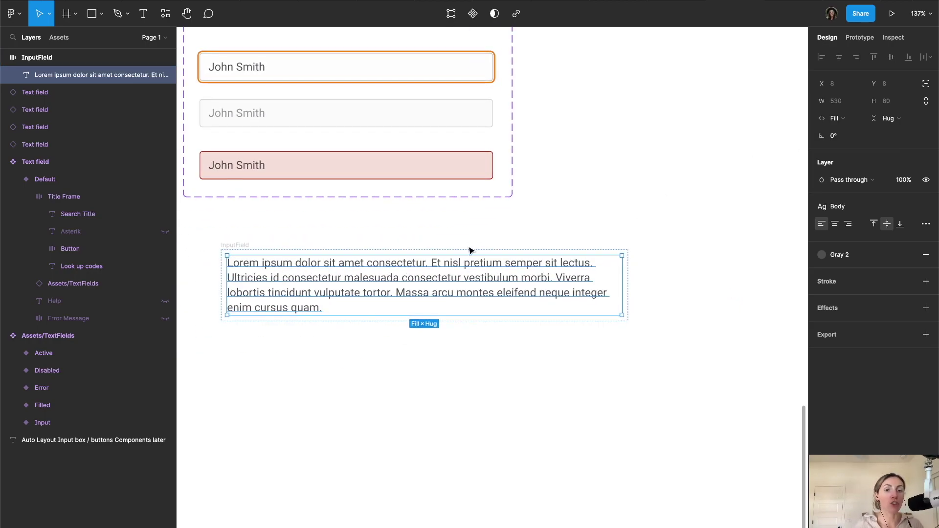
click(245, 247)
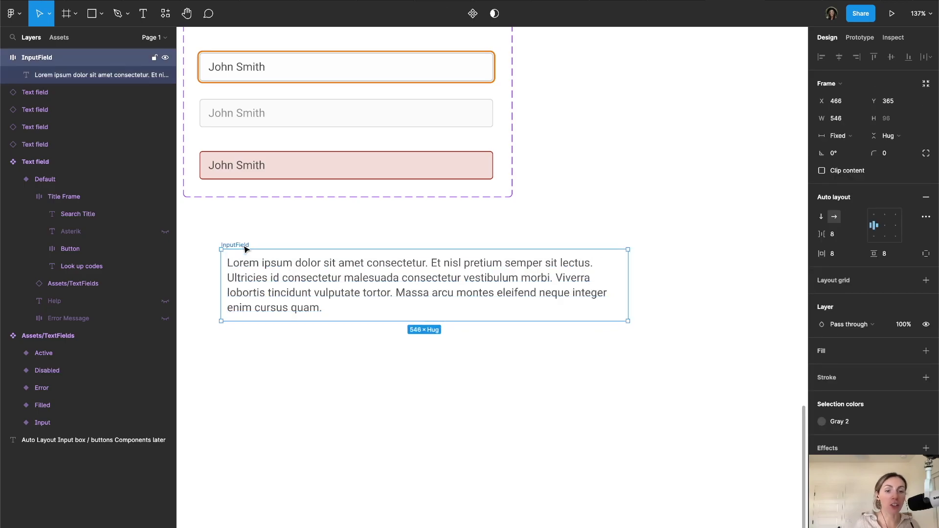
- Set the InputField frame's horizontal resizing to Hug contents
key(Return)
click(232, 245)
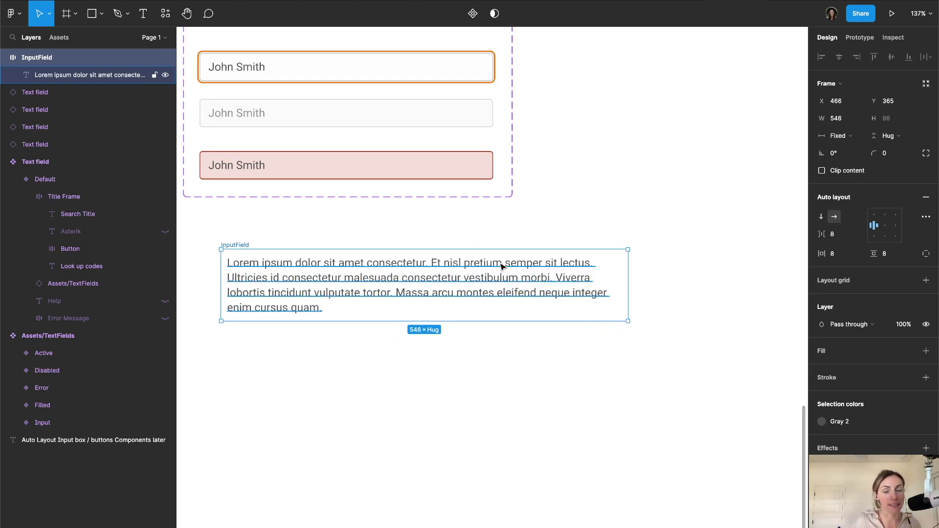
double_click(628, 284)
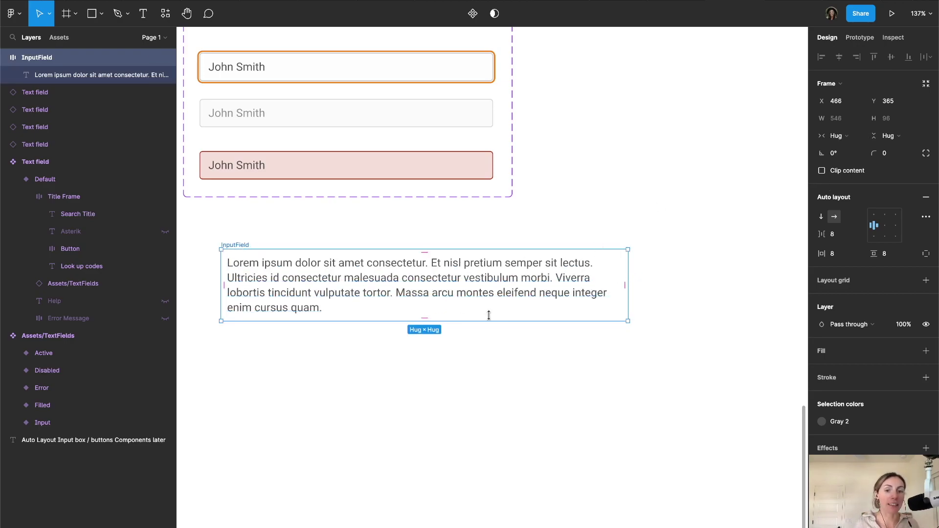
- Widen the lorem ipsum text box inside the InputField frame to about 585
click(373, 298)
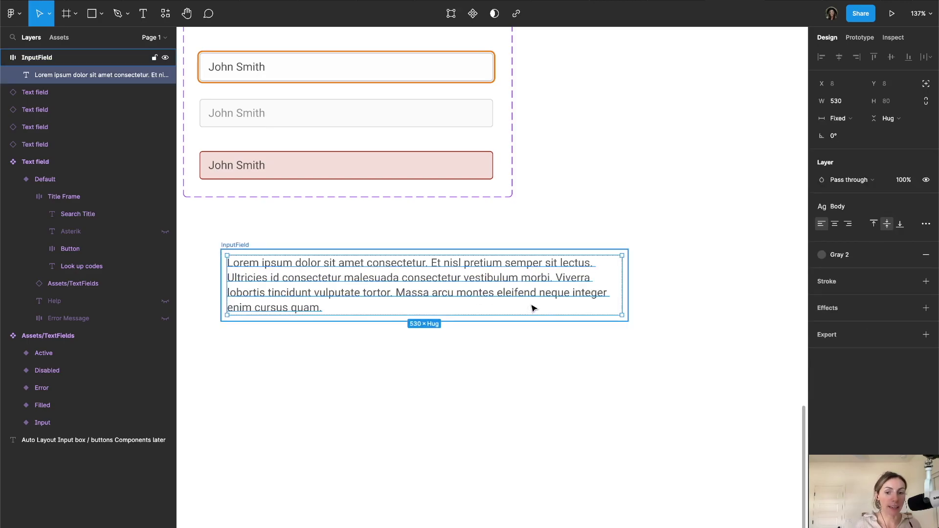
drag(623, 293, 667, 308)
key(Escape)
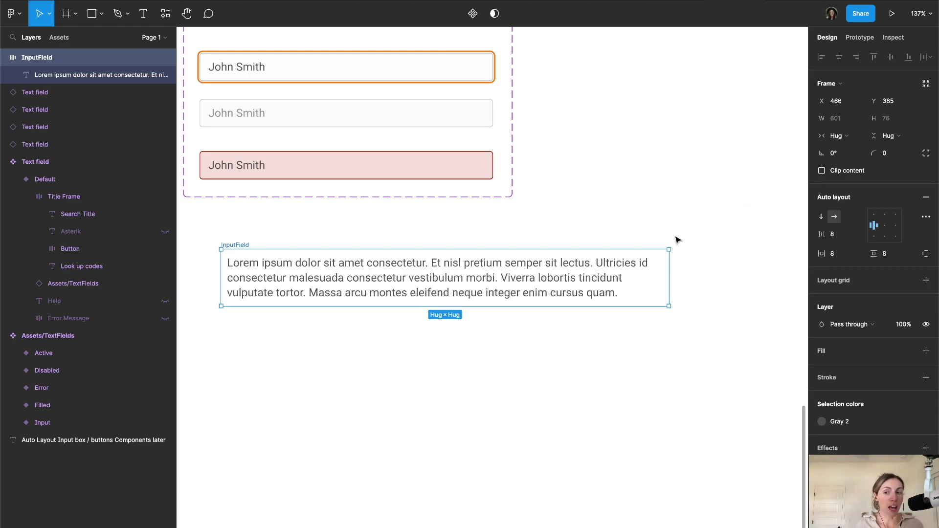
click(597, 289)
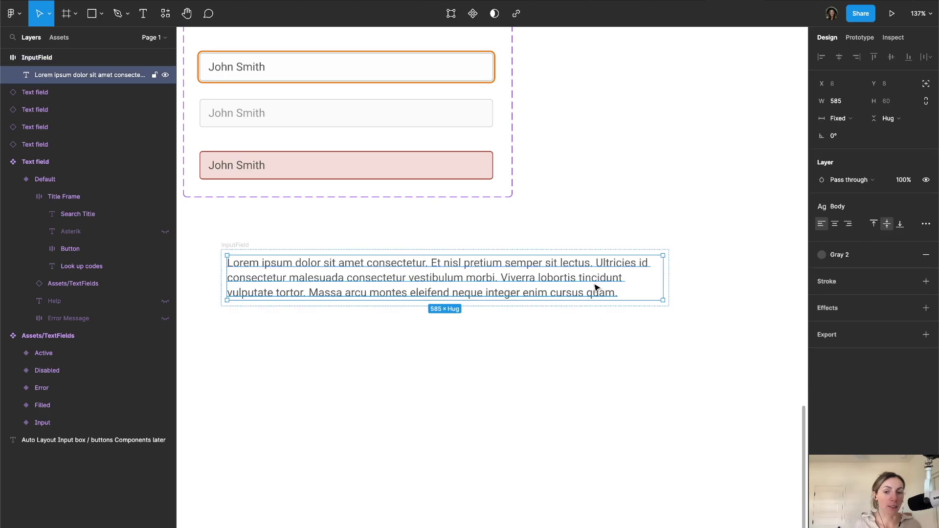
click(667, 250)
click(231, 248)
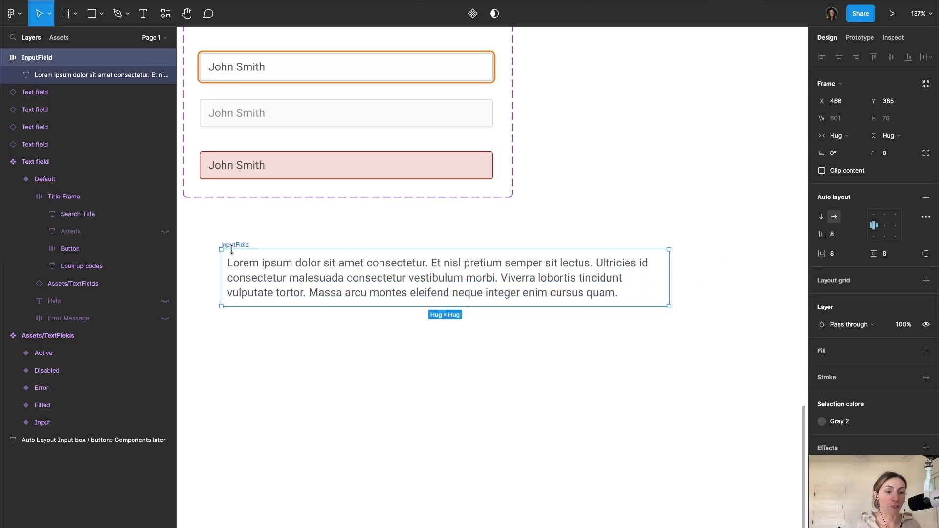
- Replace the lorem ipsum text in the InputField frame with "Input text"
double_click(279, 267)
text(I)
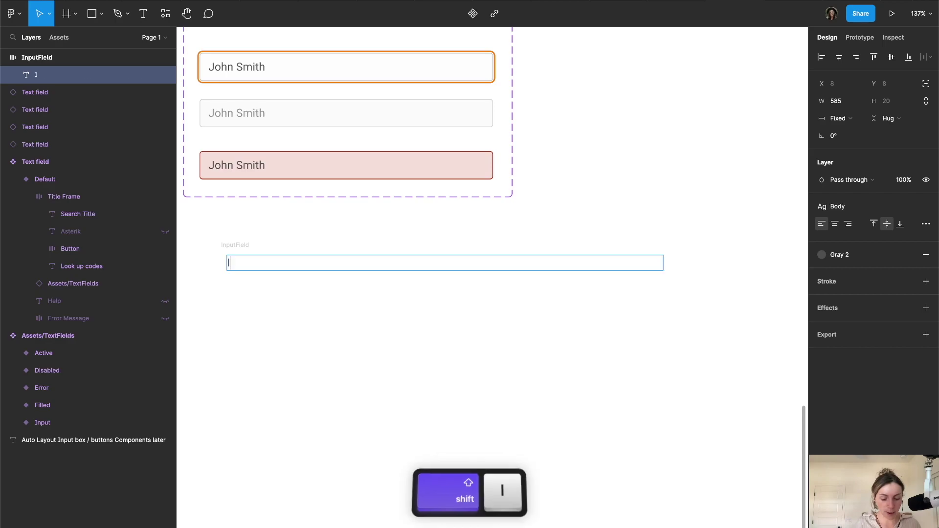
text(n put text)
key(Escape)
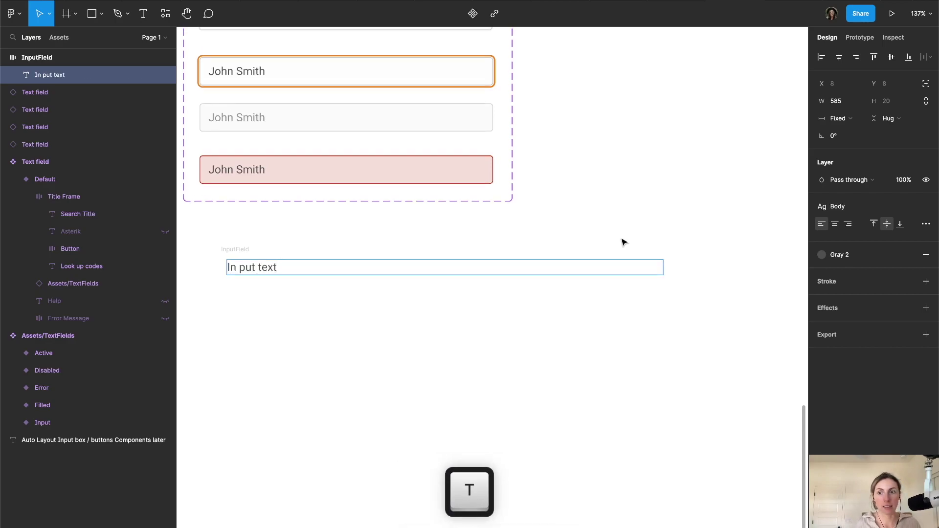
scroll(617, 264, down, 1)
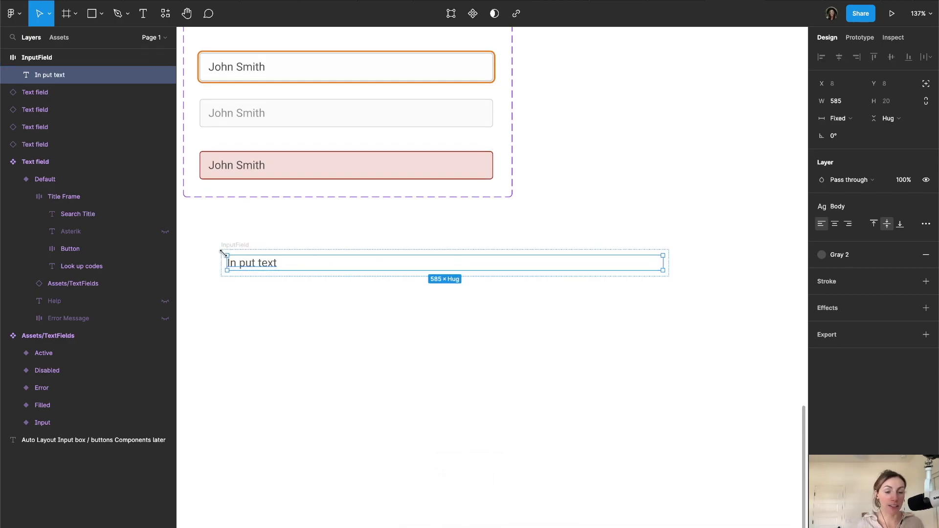
double_click(244, 264)
click(239, 264)
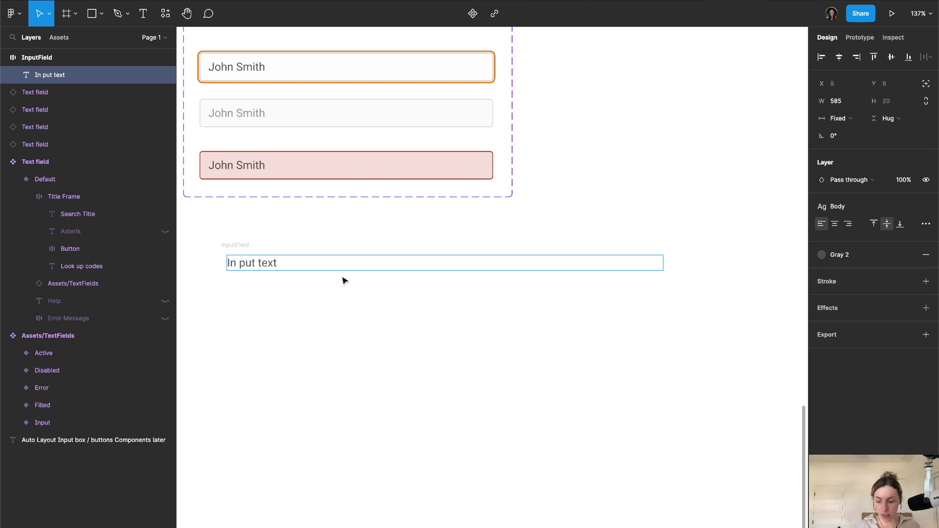
key(BackSpace)
key(Escape)
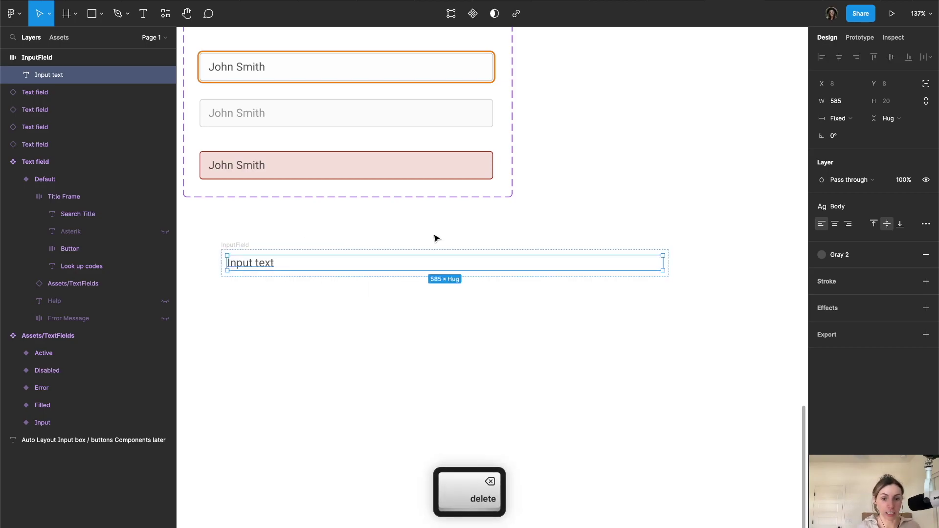
- Set the "Input text" layer's horizontal resizing to Fill container
click(832, 123)
click(839, 144)
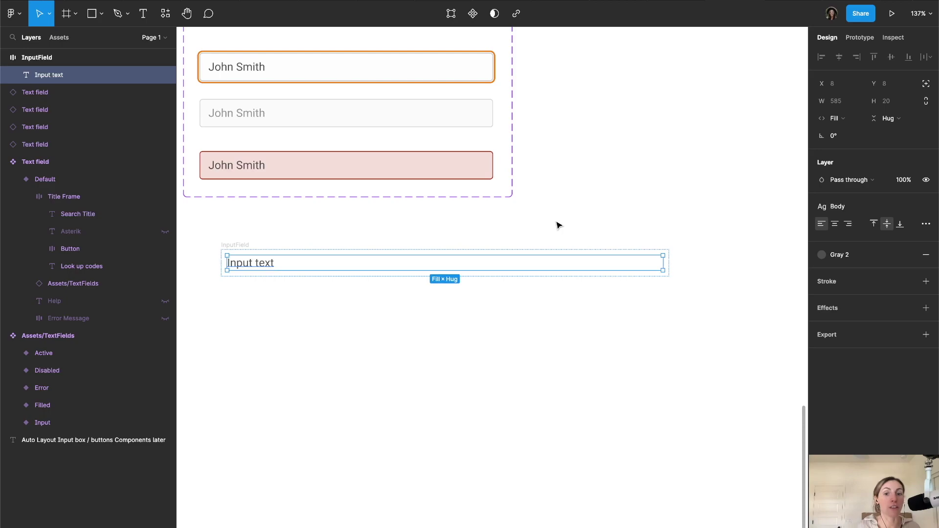
click(837, 118)
click(851, 104)
click(850, 120)
click(850, 130)
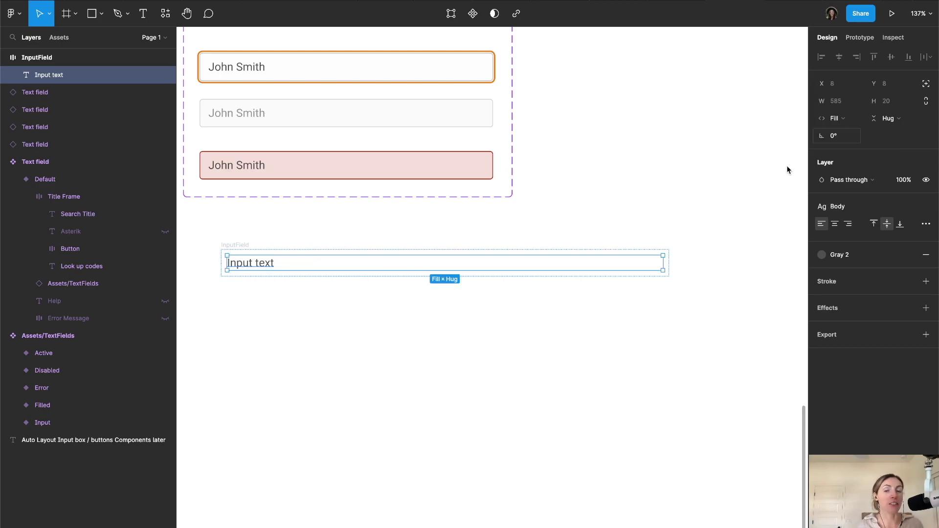
scroll(675, 255, down, 1)
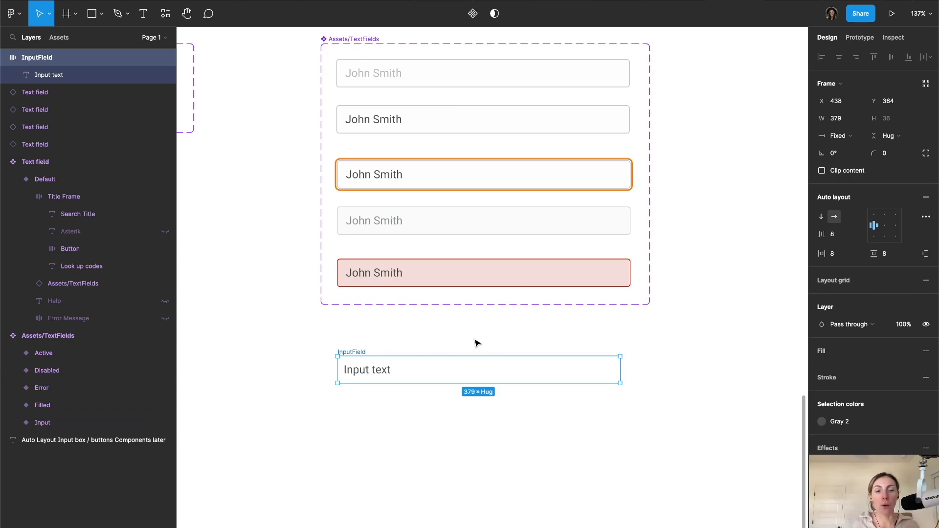
- Add a stroke to the InputField frame and apply the Gray 5 color style to it
click(926, 378)
click(849, 416)
click(847, 396)
click(851, 398)
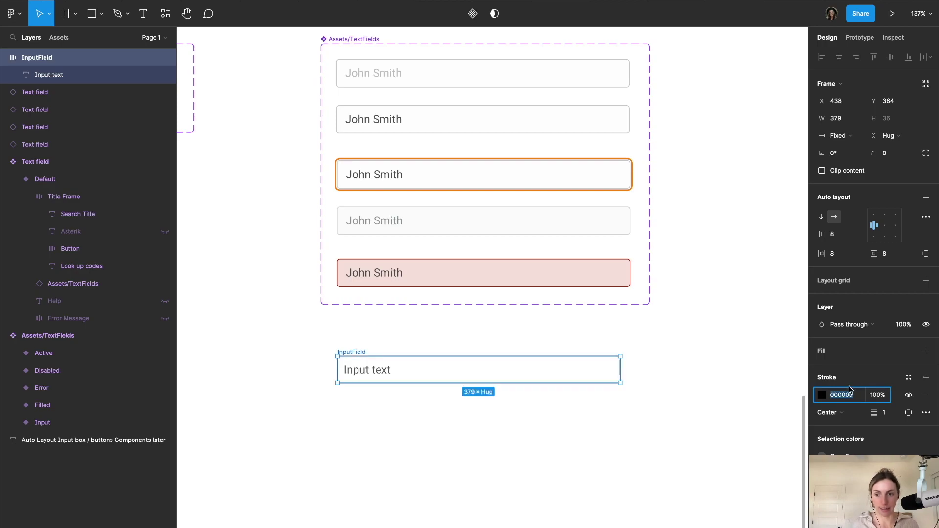
click(908, 379)
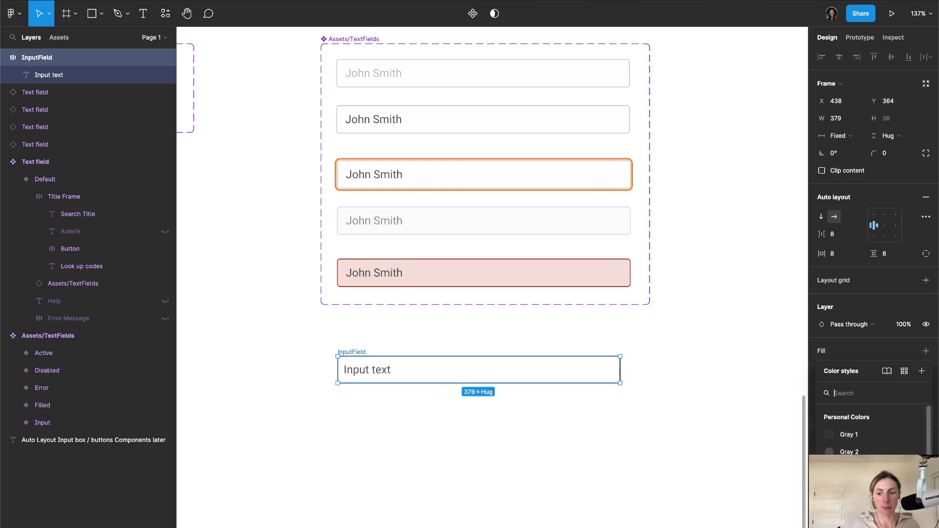
click(849, 504)
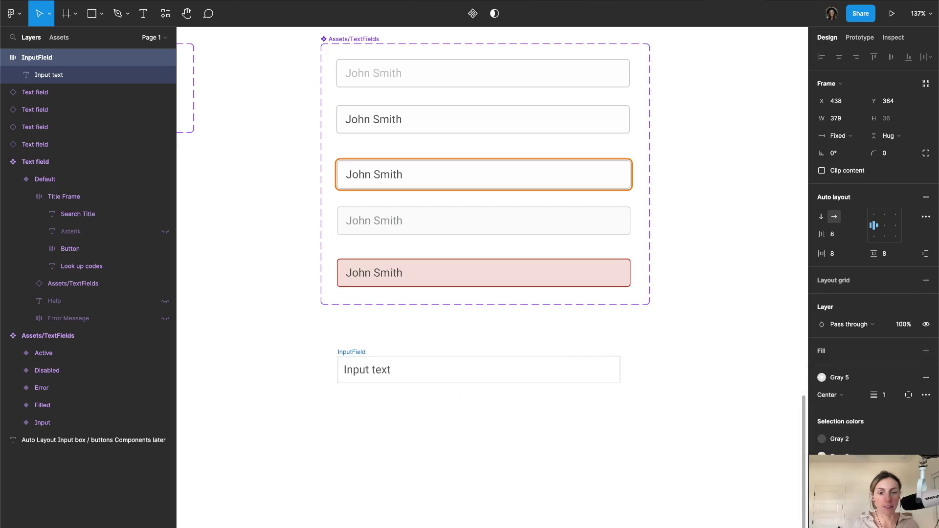
- Give the InputField frame an FDFDFD fill and a corner radius of 4
click(926, 350)
click(820, 369)
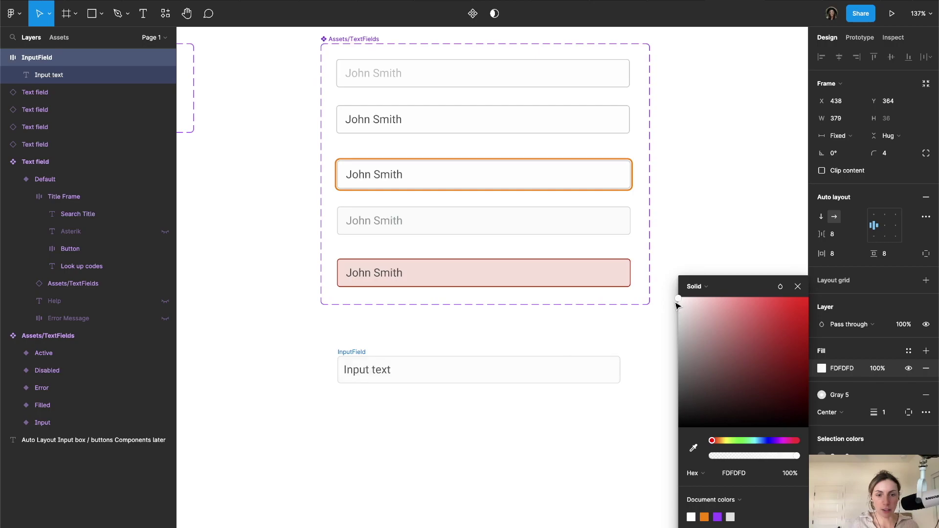
click(546, 341)
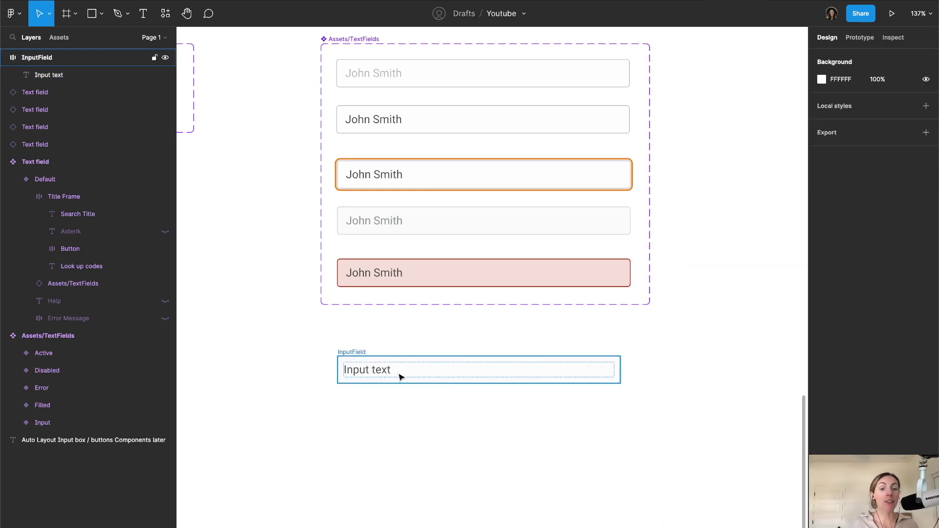
- Examine the finished Text field component, its instances with trailing icons, and the Assets/TextFields variants beside the new InputField
scroll(364, 355, up, 3)
scroll(365, 350, down, 2)
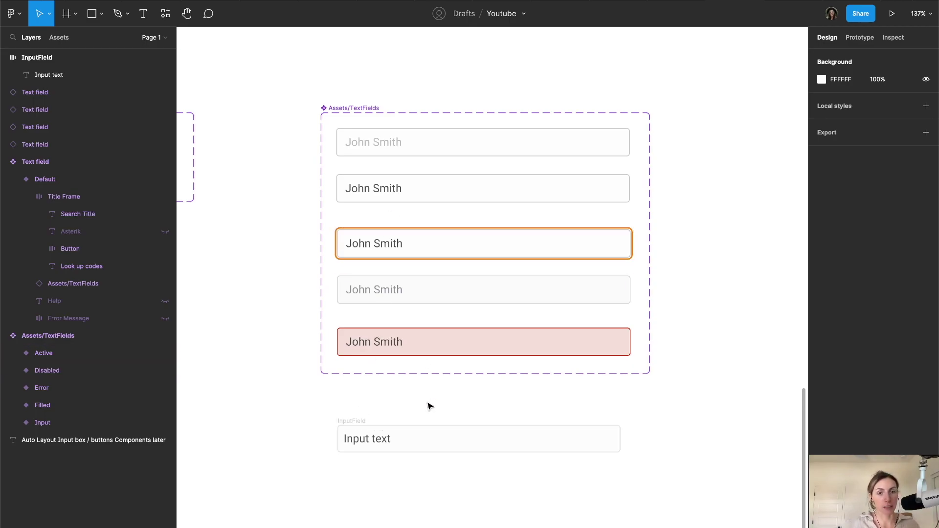
scroll(430, 401, left, 10)
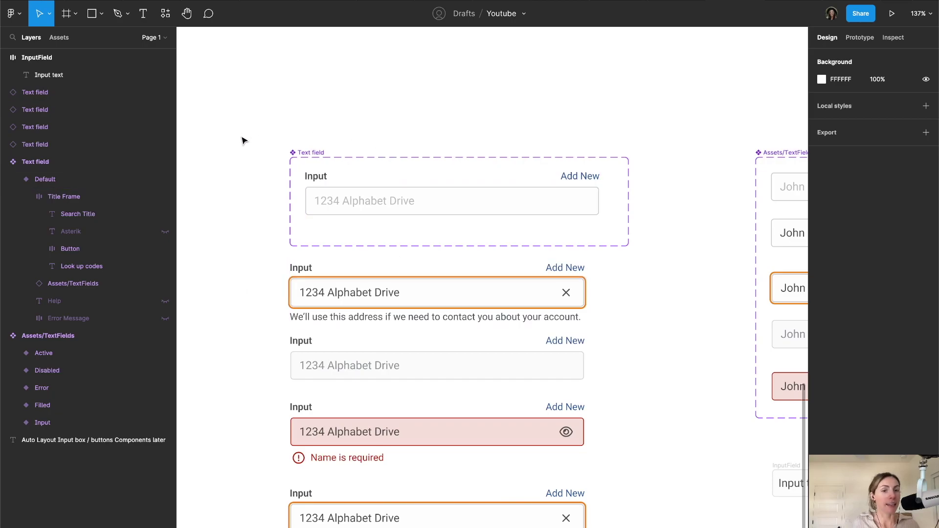
scroll(422, 195, right, 9)
scroll(422, 195, down, 3)
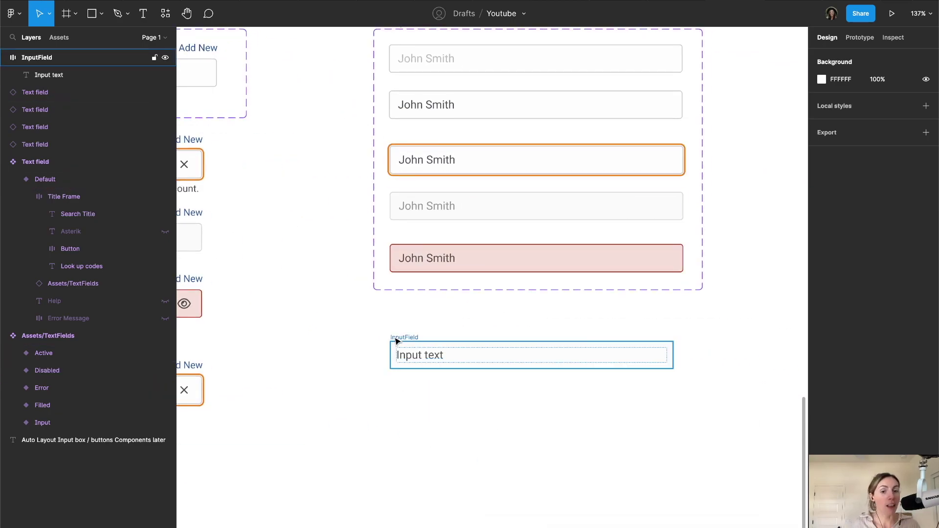
scroll(375, 331, left, 7)
scroll(375, 331, up, 3)
click(349, 162)
scroll(406, 255, right, 5)
scroll(406, 255, down, 3)
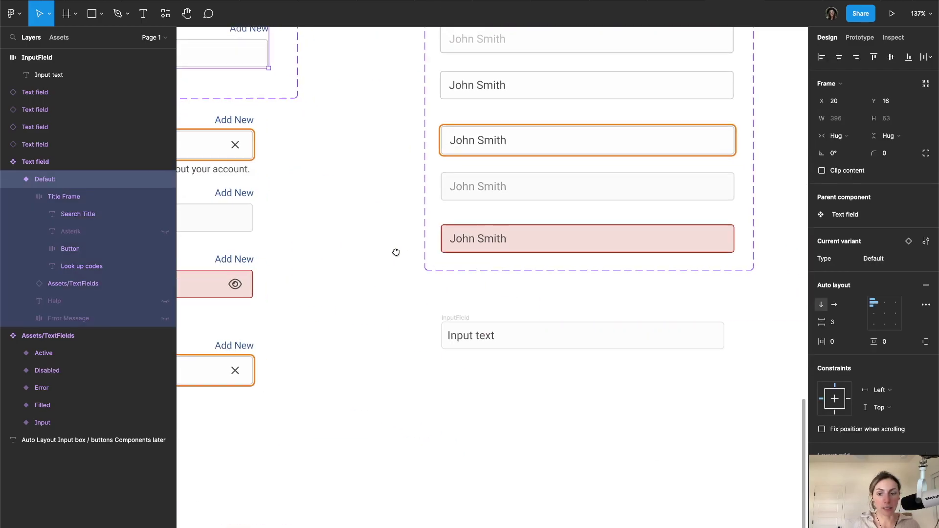
scroll(406, 255, down, 5)
key(Escape)
scroll(499, 251, left, 2)
scroll(486, 264, up, 2)
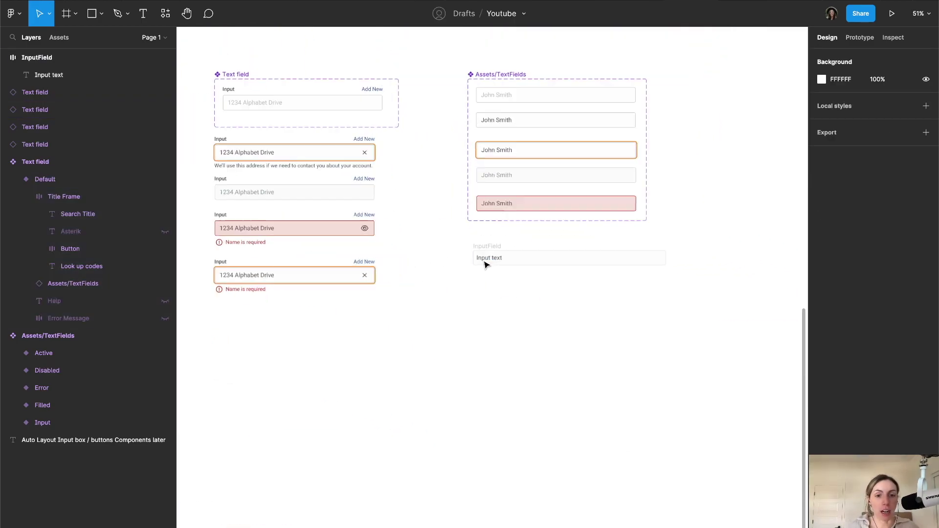
scroll(486, 264, up, 5)
scroll(629, 258, left, 4)
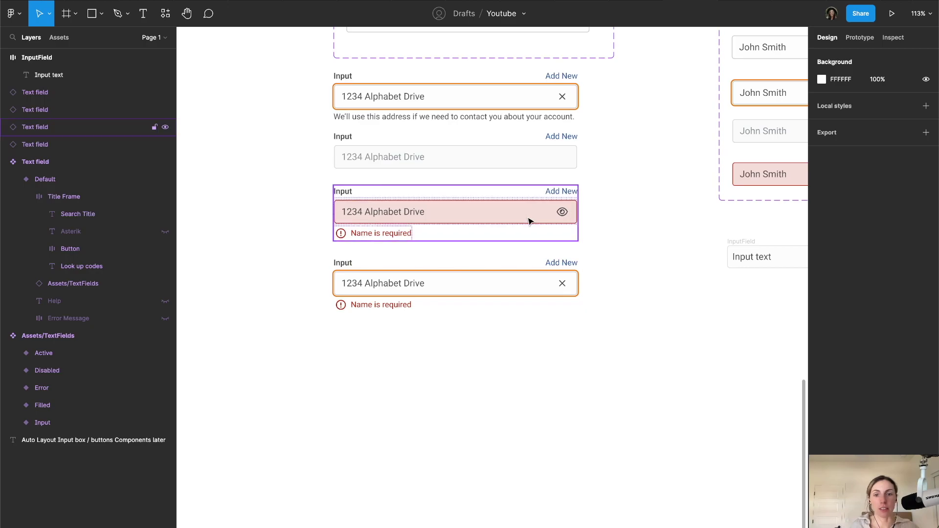
scroll(478, 122, up, 3)
- Switch to the Figma Community page and look at the Heroicons Icon Set by Iconduck
drag(656, 145, 322, 227)
scroll(444, 258, down, 2)
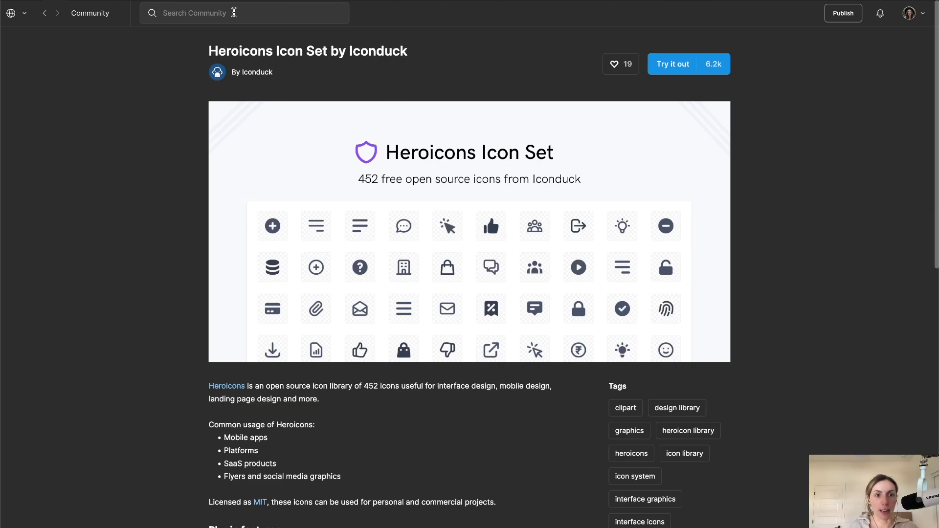
drag(209, 45, 474, 49)
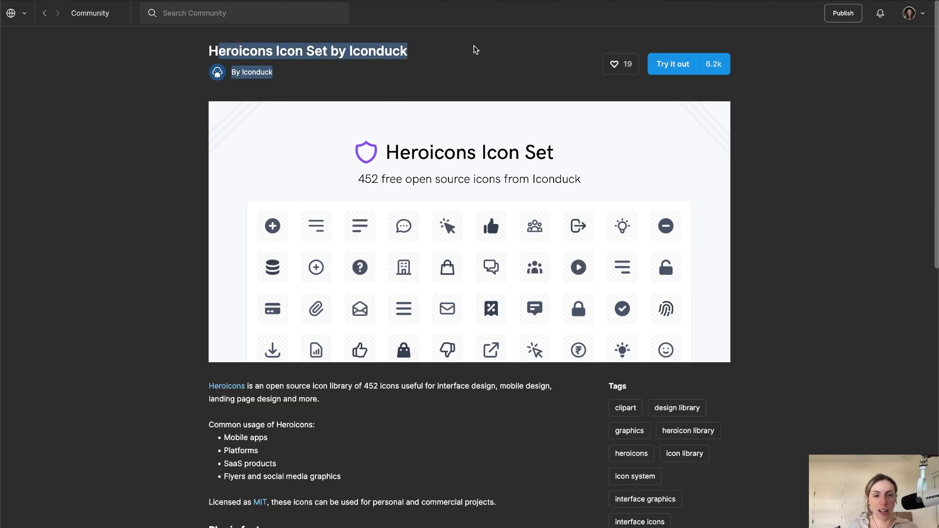
click(459, 84)
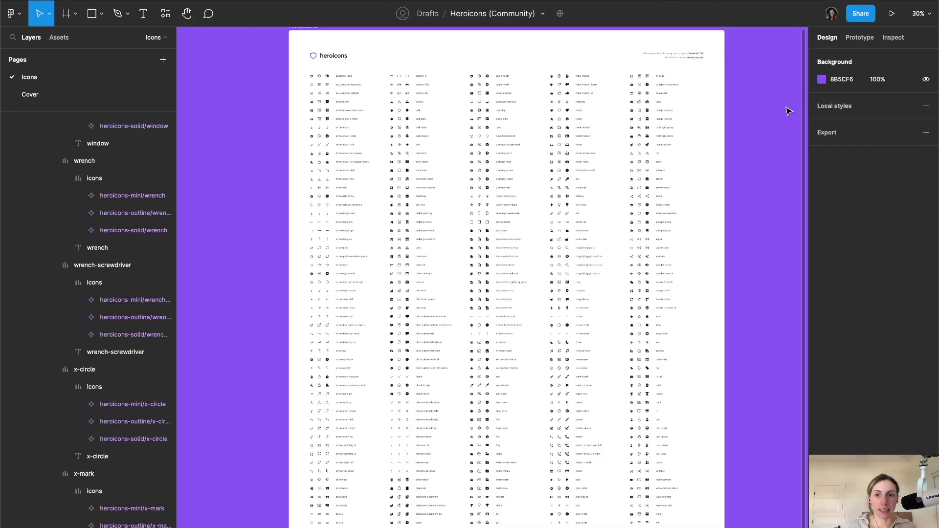
- In the Heroicons (Community) file, cut all individual icon components and their labels from the Heroicons frame, leaving the header out of the selection
click(510, 155)
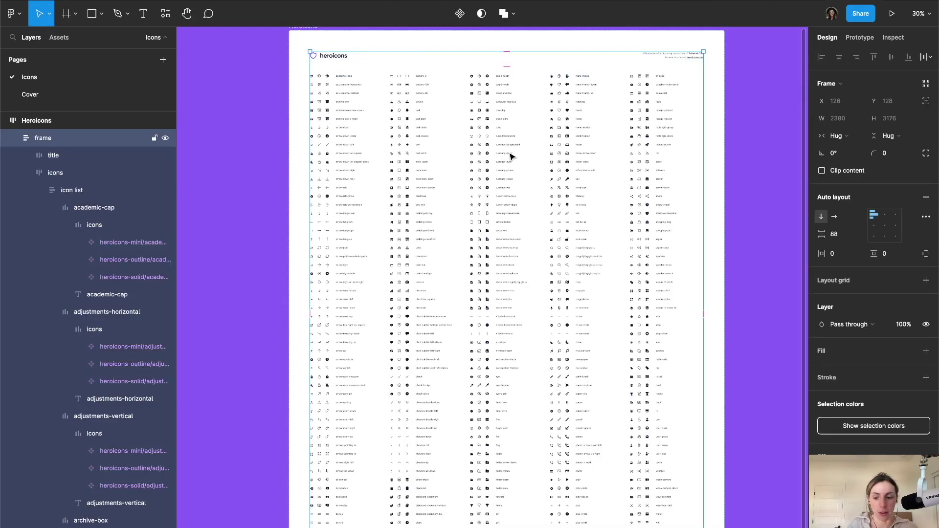
key(Return)
key(Return)
key(Return)
key(Return)
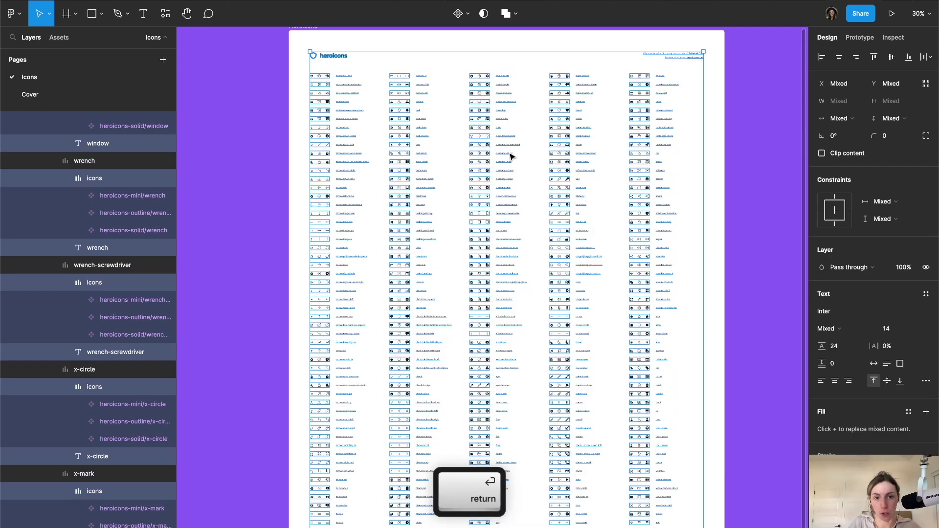
key(Return)
key(shift)
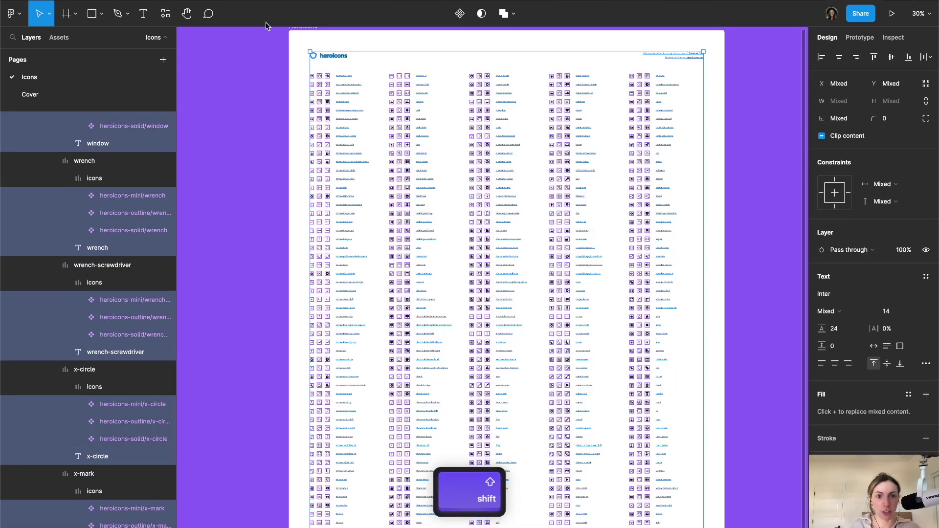
drag(732, 65, 181, 132)
scroll(501, 296, down, 7)
scroll(499, 296, up, 8)
scroll(500, 296, right, 4)
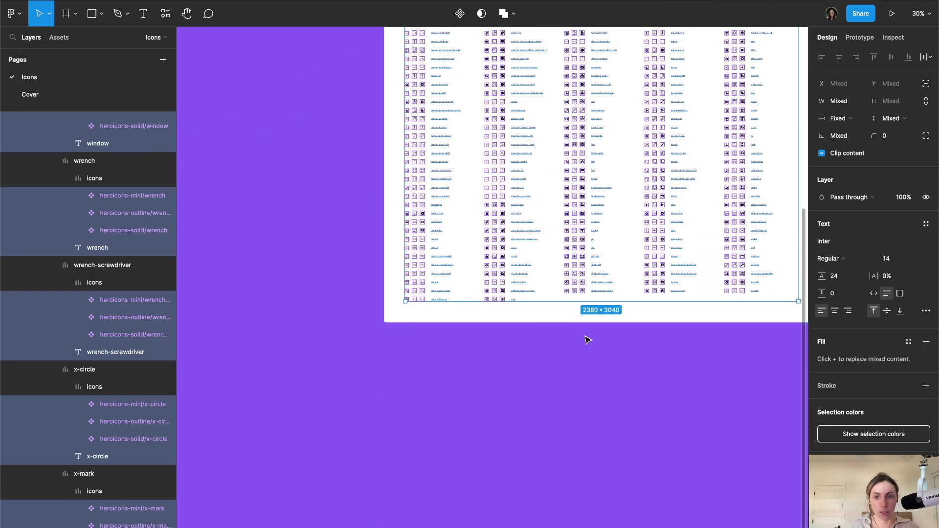
key(super)
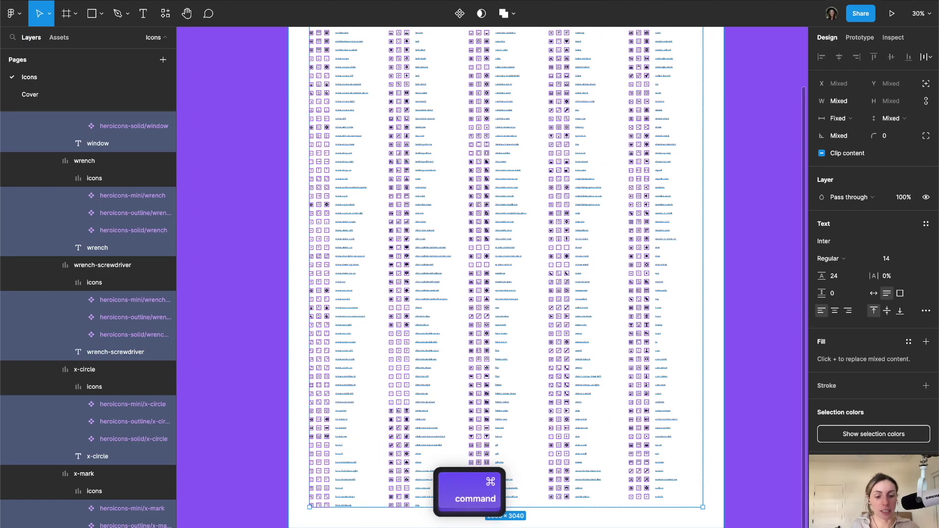
key(super+x)
scroll(672, 361, up, 8)
scroll(672, 361, left, 4)
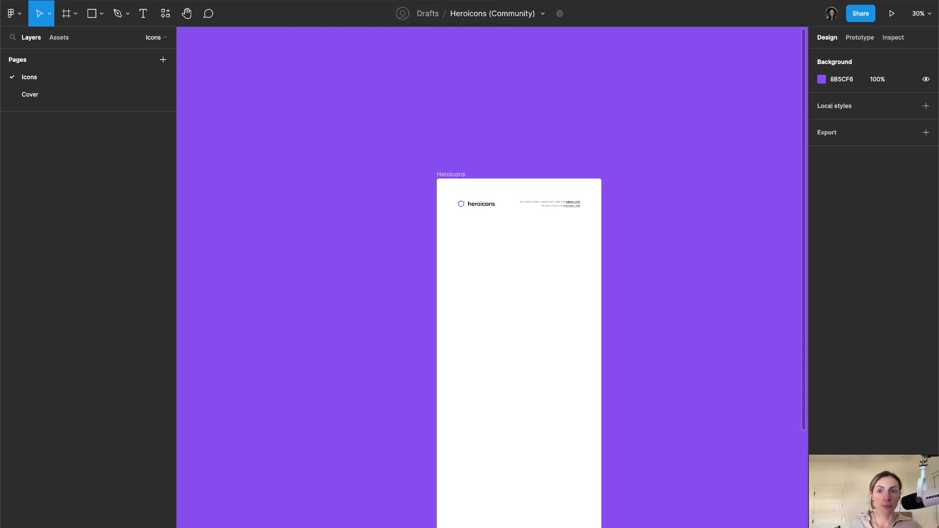
- Switch to the Youtube file and paste the Heroicons components with their labels beside the Assets/TextFields variants
click(674, 1)
drag(635, 193, 336, 183)
drag(618, 221, 136, 196)
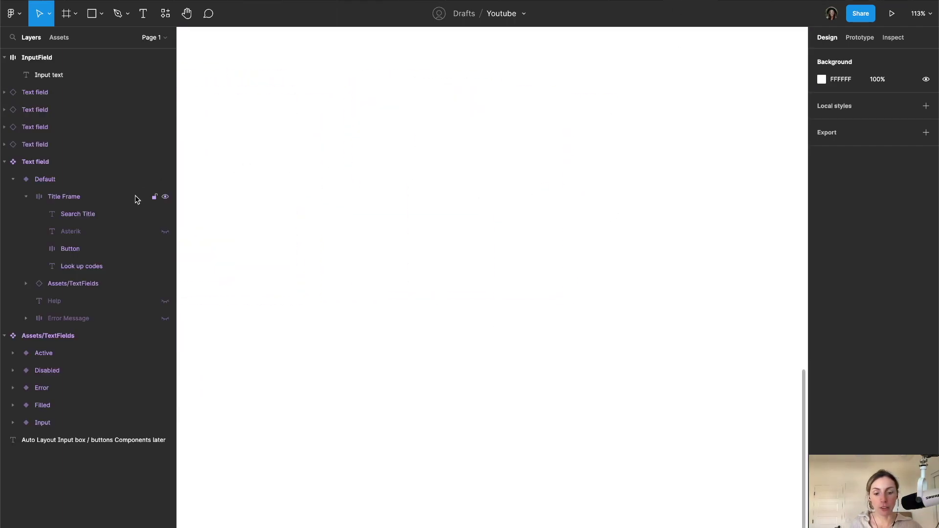
key(super+v)
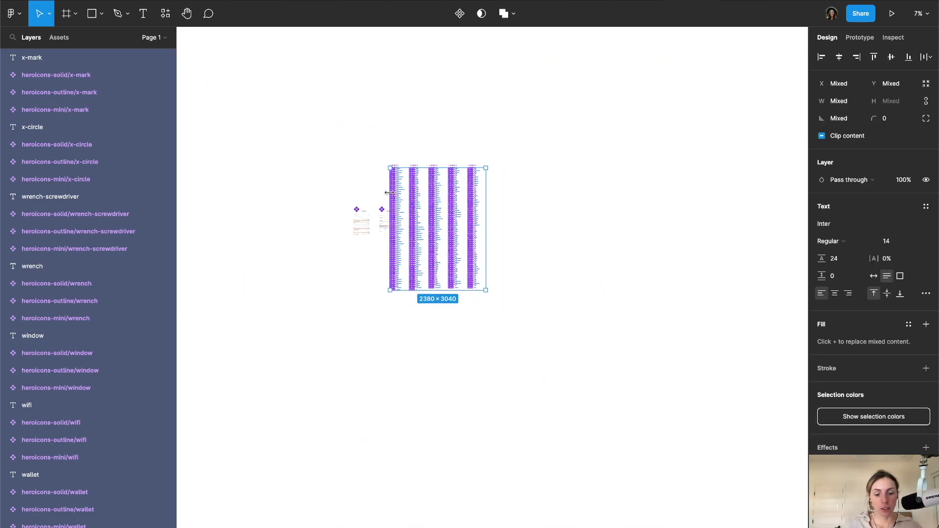
drag(421, 209, 404, 250)
scroll(404, 251, up, 5)
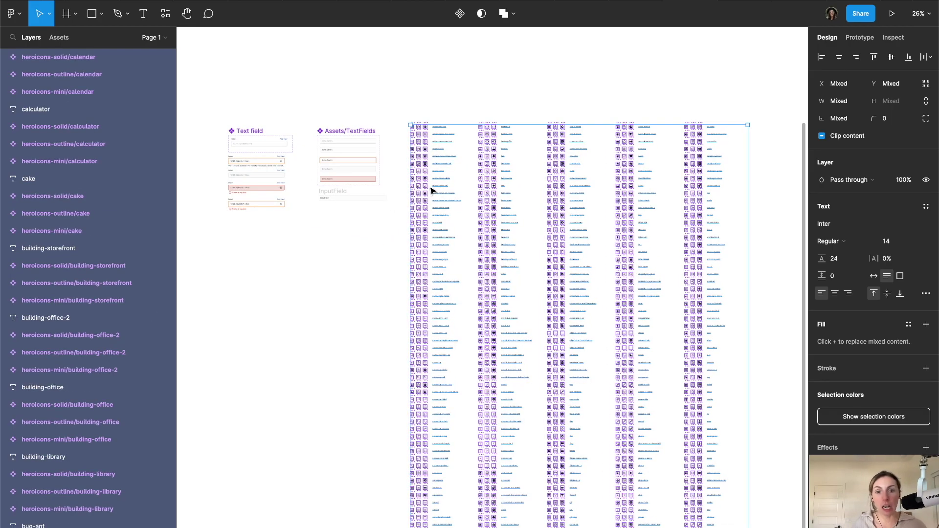
scroll(404, 314, up, 5)
key(Escape)
- Create an instance of the heroicons-outline/eye icon and place it inside the InputField frame after the Input text
key(alt)
alt+click(579, 465)
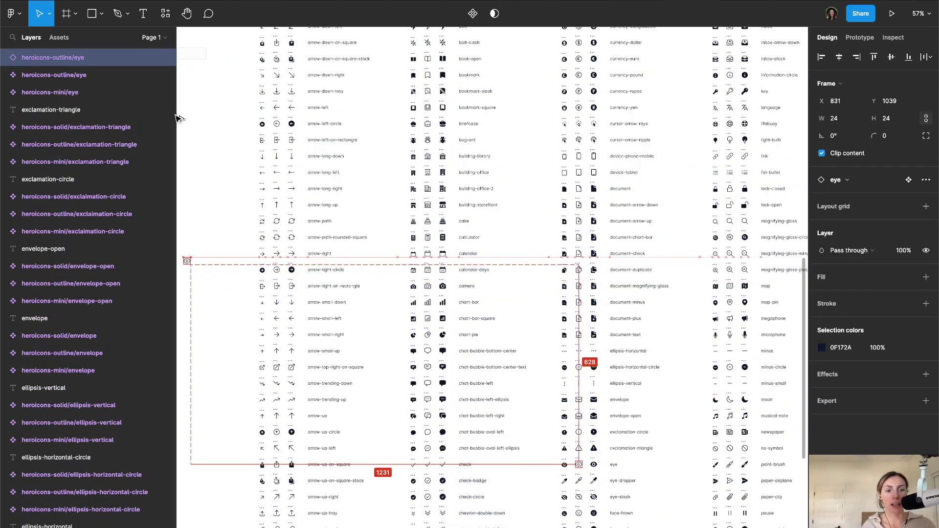
scroll(178, 105, left, 6)
drag(287, 87, 446, 109)
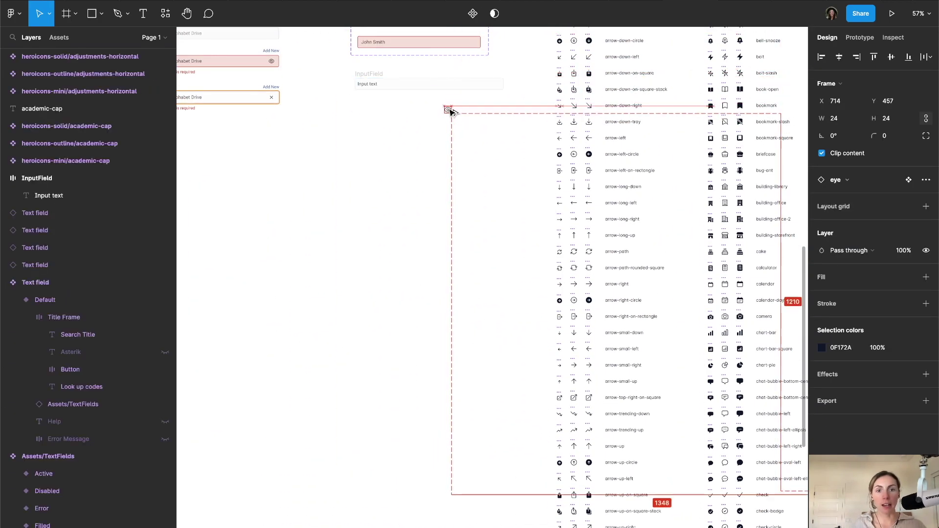
scroll(455, 93, up, 4)
scroll(454, 93, up, 3)
scroll(495, 226, up, 2)
scroll(398, 199, left, 2)
scroll(506, 246, up, 2)
scroll(506, 246, down, 2)
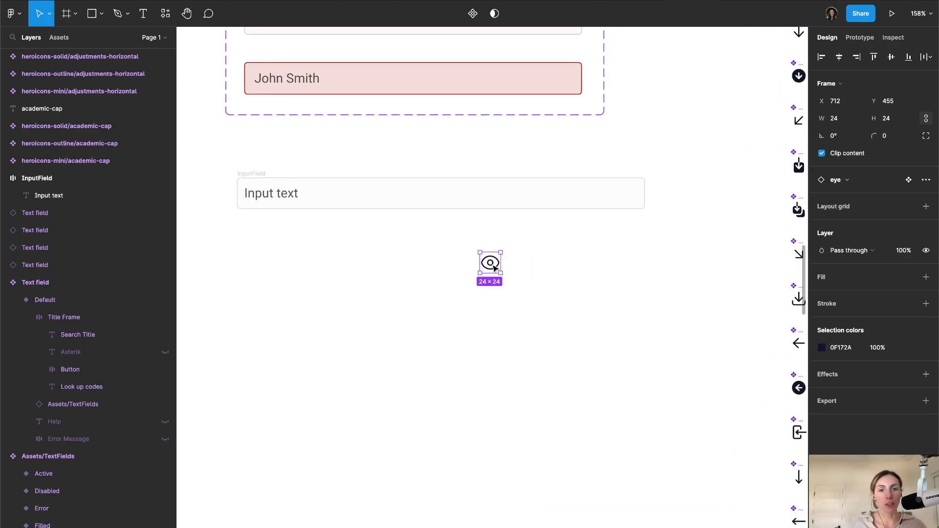
drag(494, 267, 632, 201)
click(674, 272)
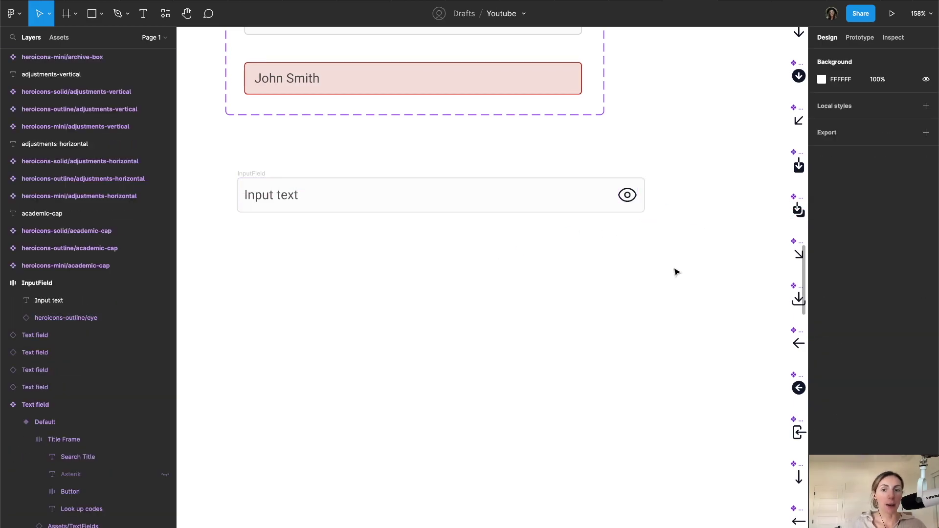
- Check the sizing settings of the InputField frame, its Input text layer and the eye icon
click(479, 182)
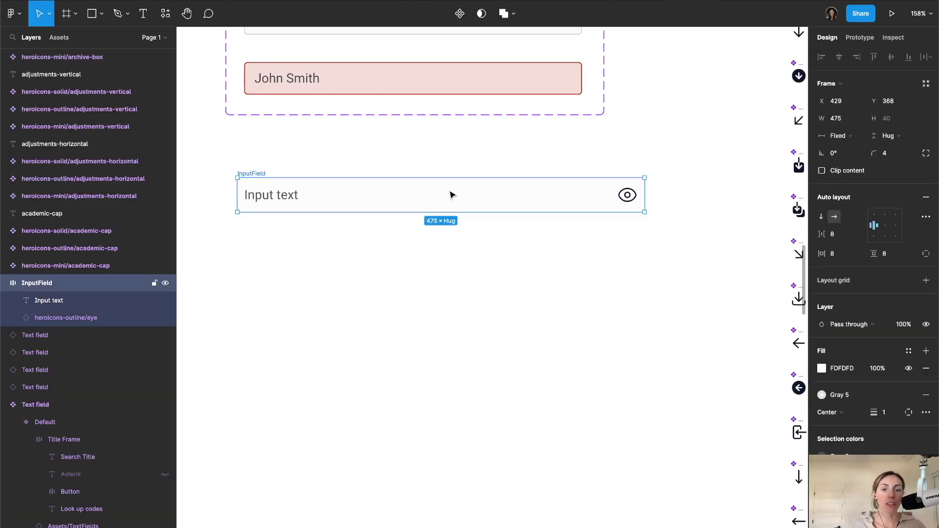
click(280, 201)
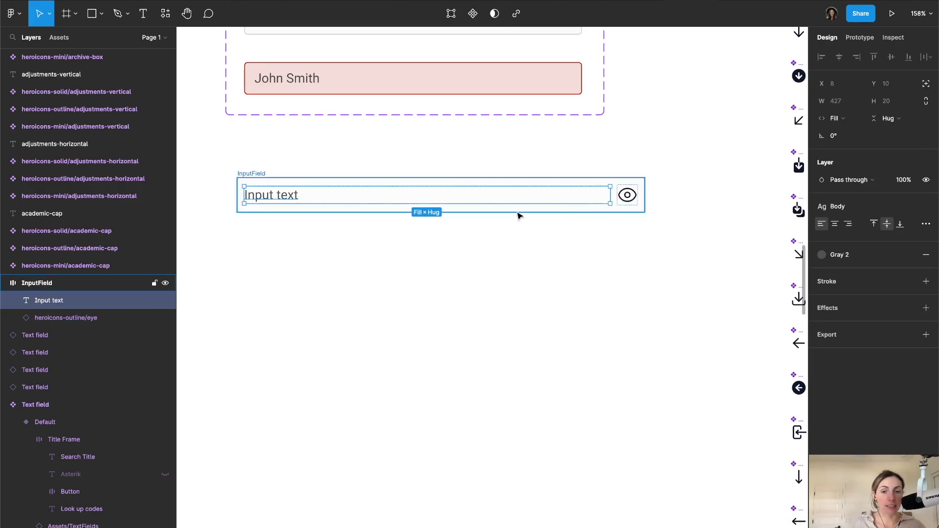
click(628, 197)
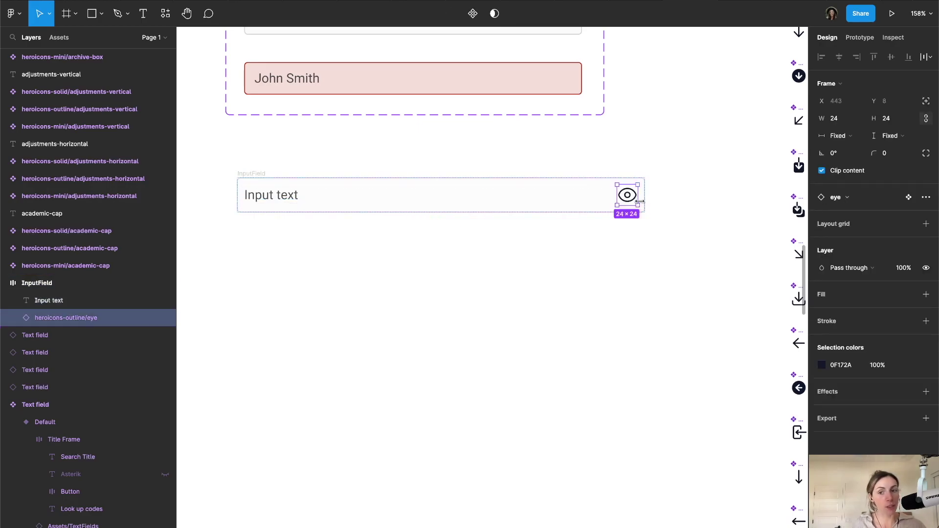
drag(702, 267, 439, 162)
- Test the InputField's resizing by narrowing it to 204 and stretching its height, and undo both changes
click(244, 177)
drag(646, 192, 413, 240)
drag(368, 212, 362, 410)
key(super+z)
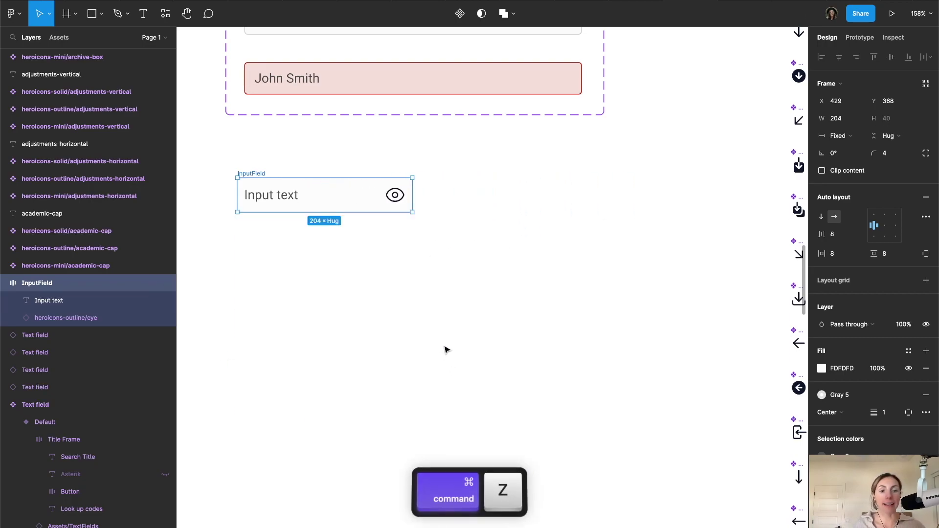
key(super+z)
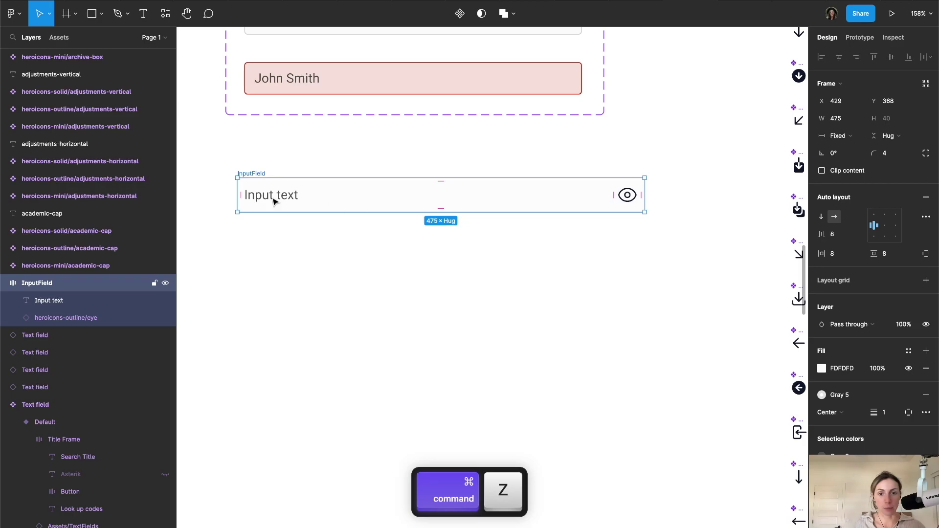
- Compare the horizontal resizing settings of the eye icon and the Input text inside the InputField
click(614, 195)
click(629, 196)
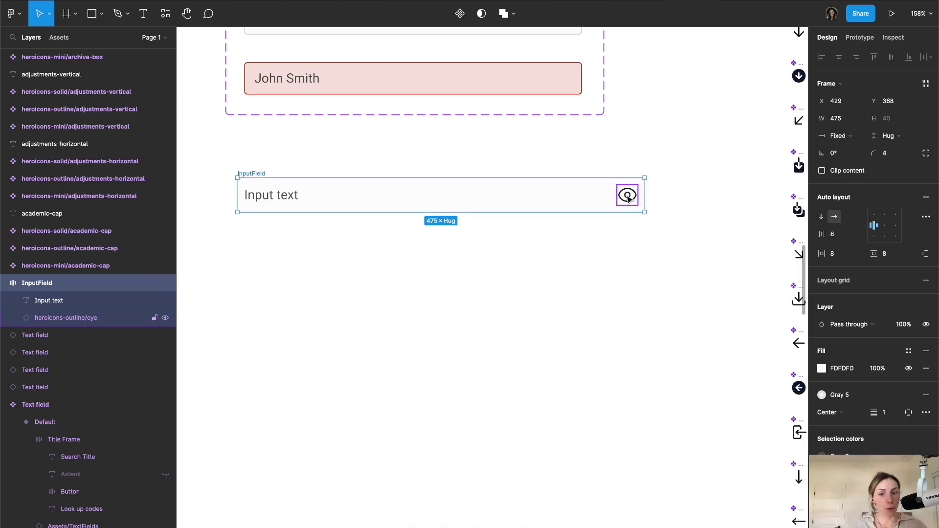
click(255, 198)
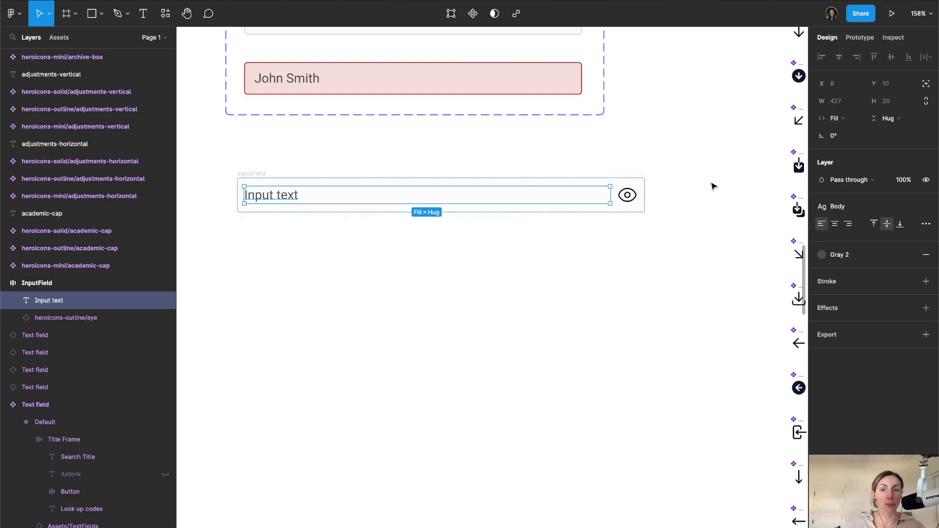
click(627, 194)
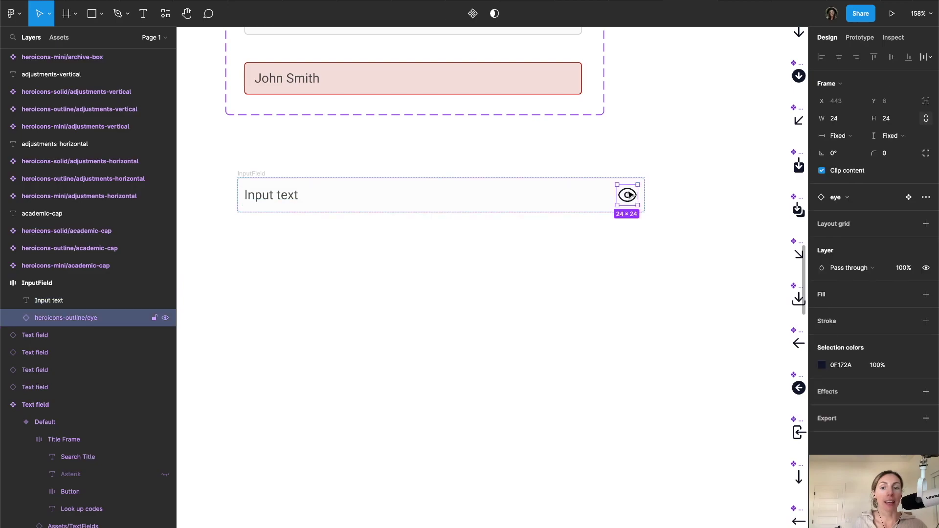
- Try Hug contents as the Input text's horizontal resizing and set it back to Fill container
click(261, 202)
click(836, 118)
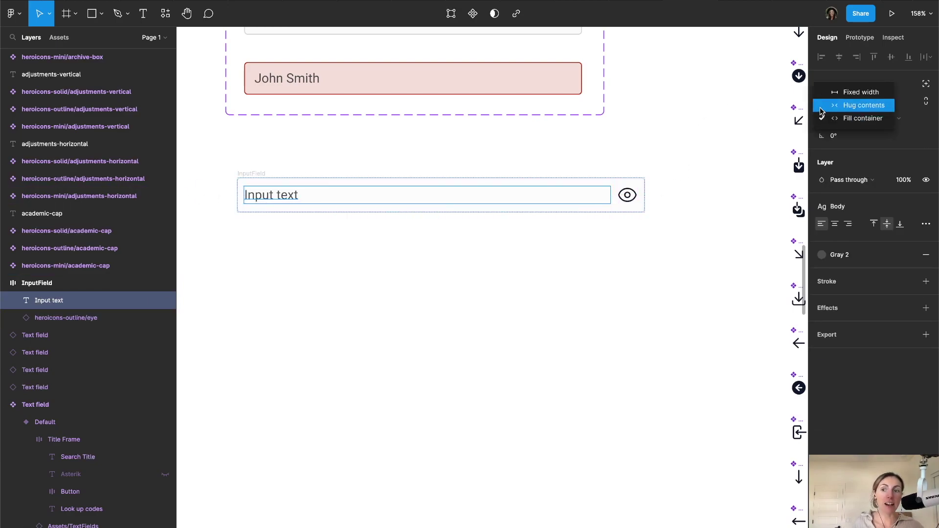
click(821, 107)
click(466, 173)
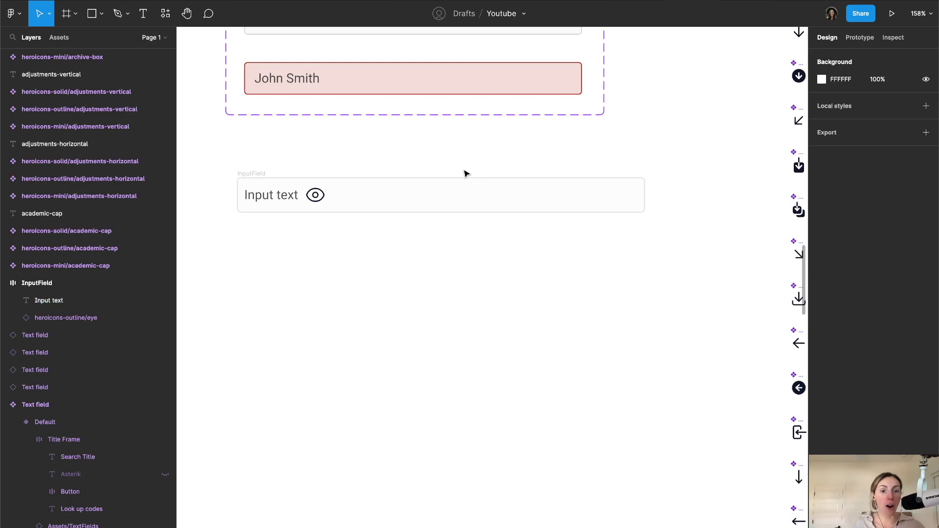
click(276, 208)
click(861, 118)
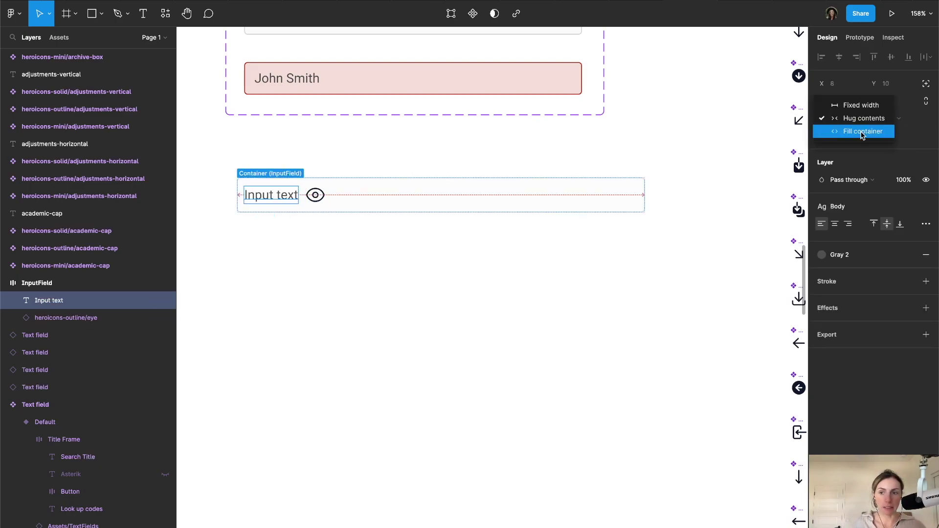
click(860, 130)
click(617, 238)
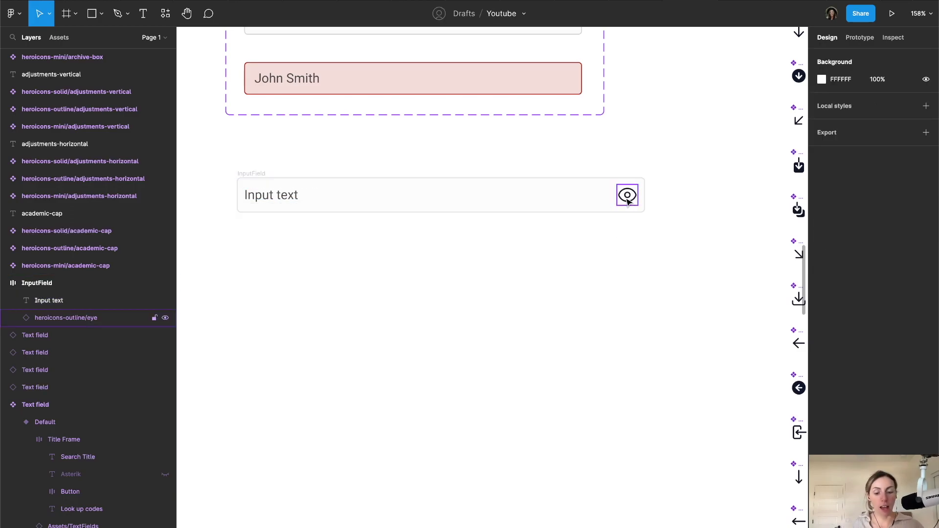
- Duplicate the eye icon inside the InputField and move the copy in front of the Input text
click(628, 201)
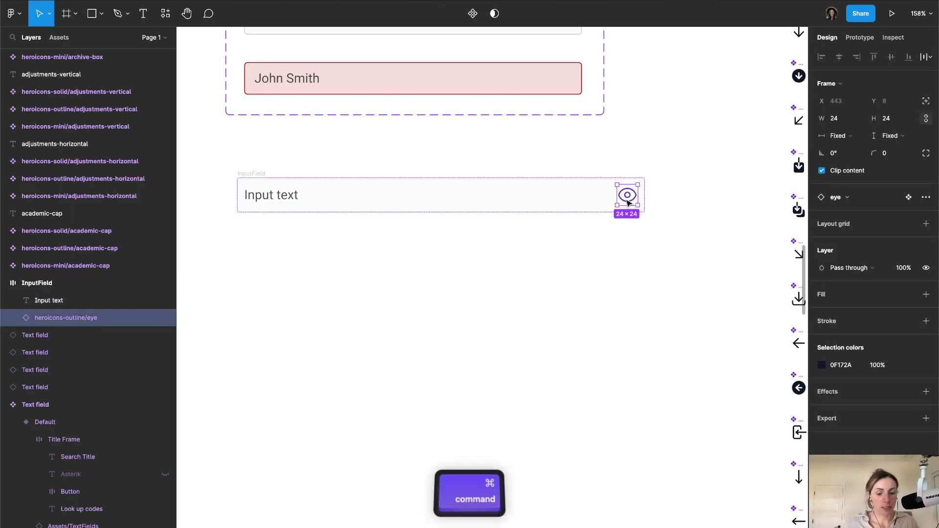
key(super+c)
key(super+v)
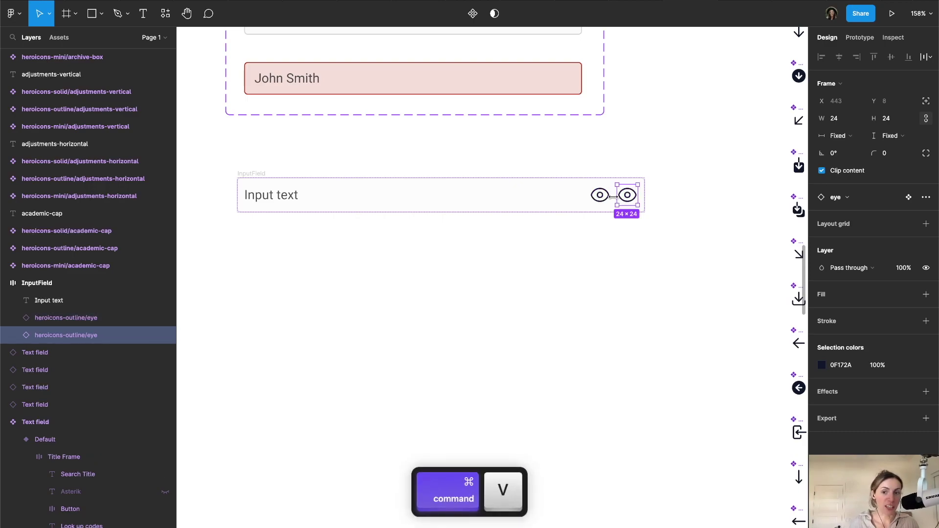
key(shift)
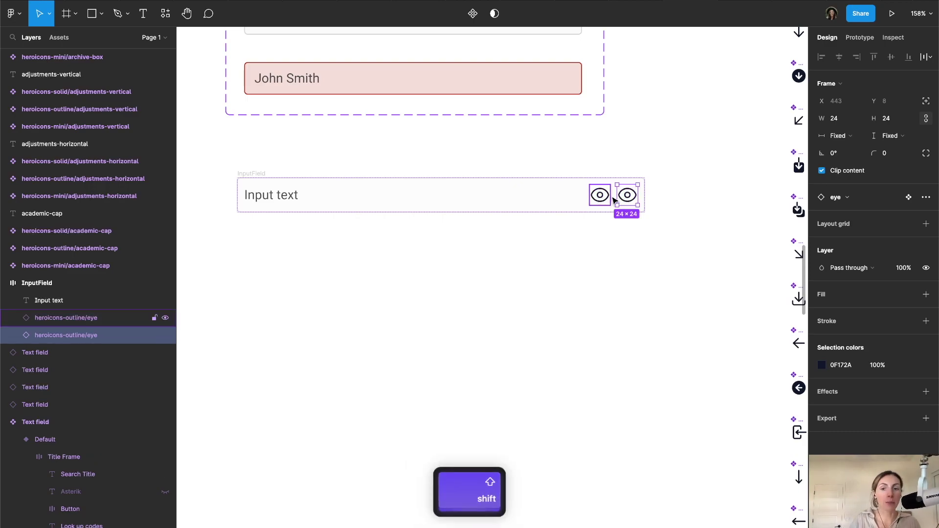
key(shift+Left)
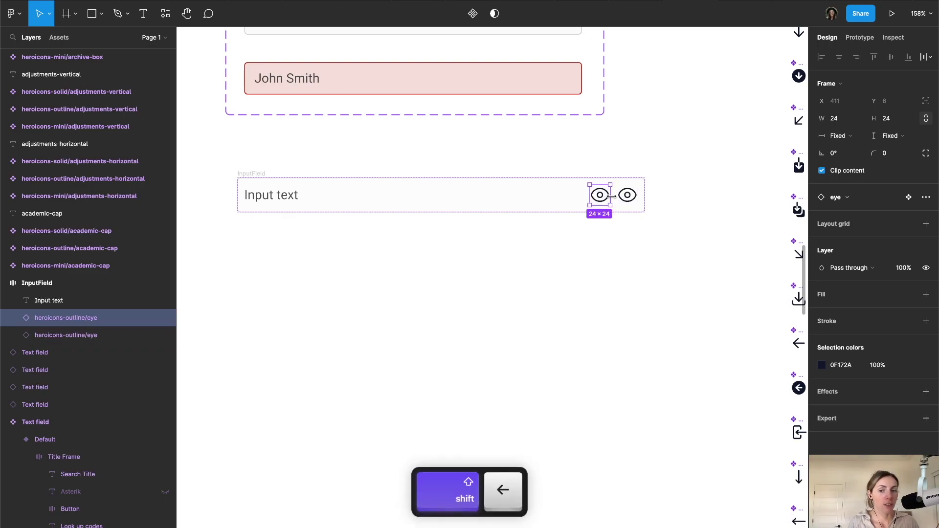
key(shift+Left)
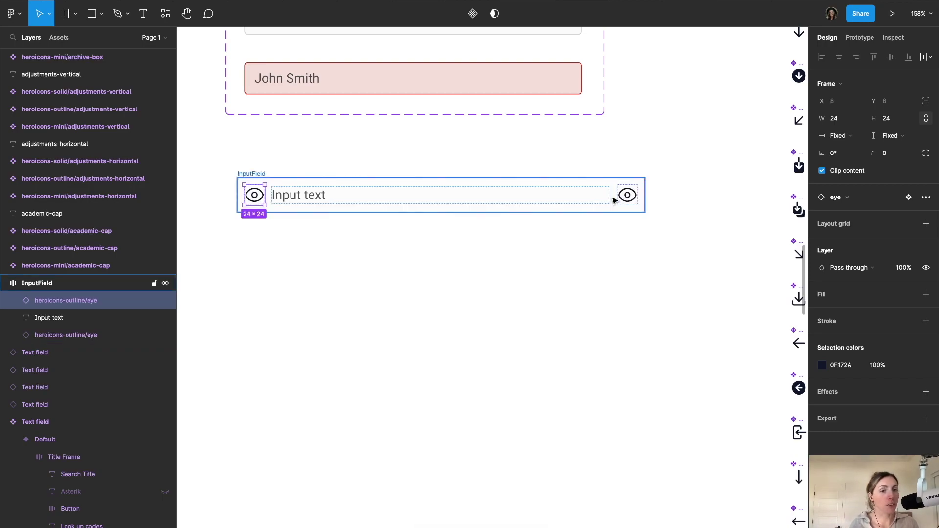
click(612, 245)
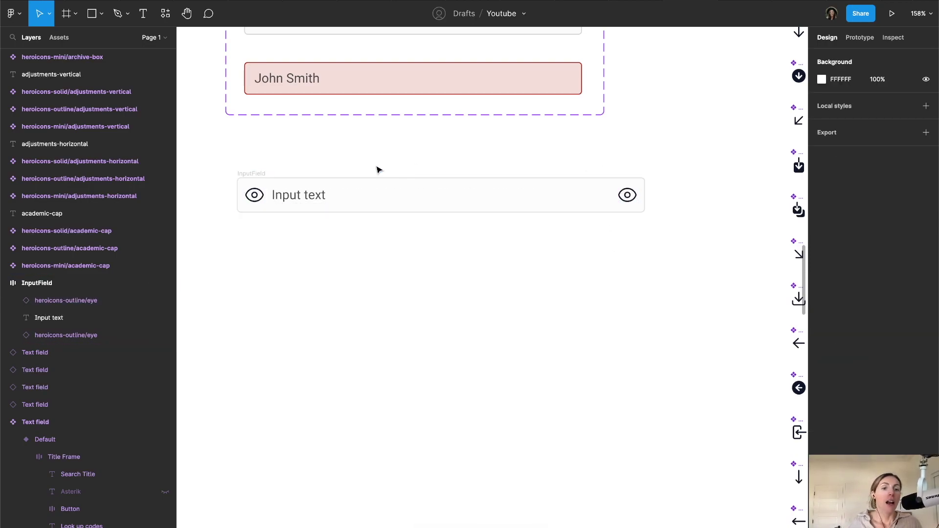
- Check the sizing settings of the InputField's Input text and trailing eye icon with both icons in place
click(240, 174)
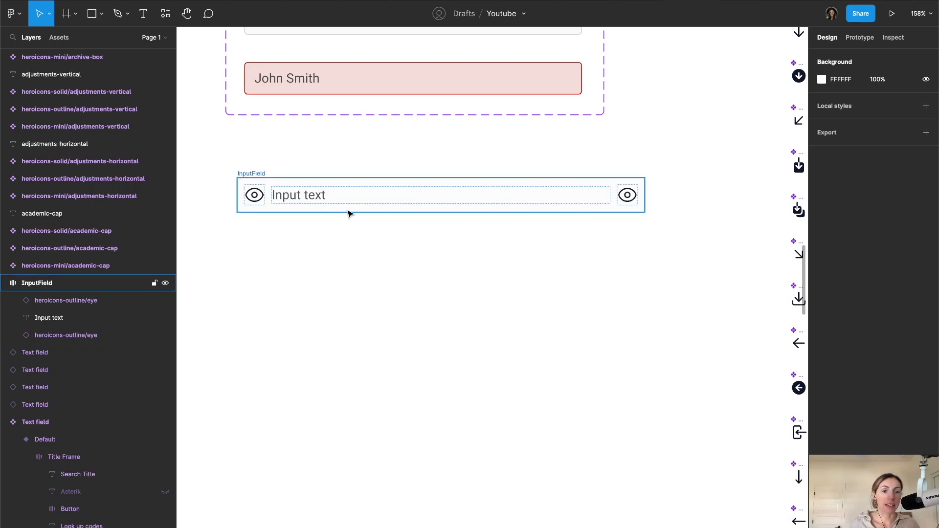
click(247, 206)
click(325, 200)
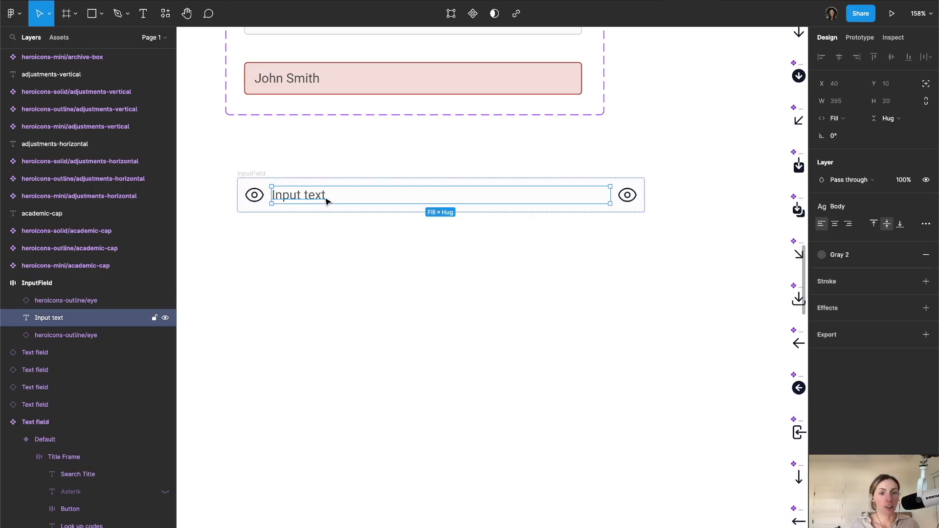
click(627, 194)
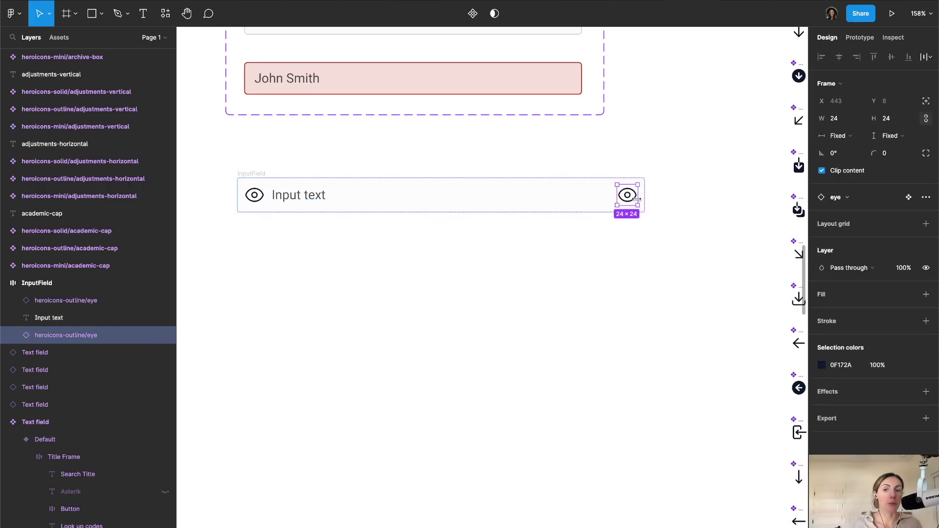
click(650, 242)
- Look over the pasted Heroicons block beside the text field components, selecting and deselecting all of its icons
scroll(308, 178, down, 5)
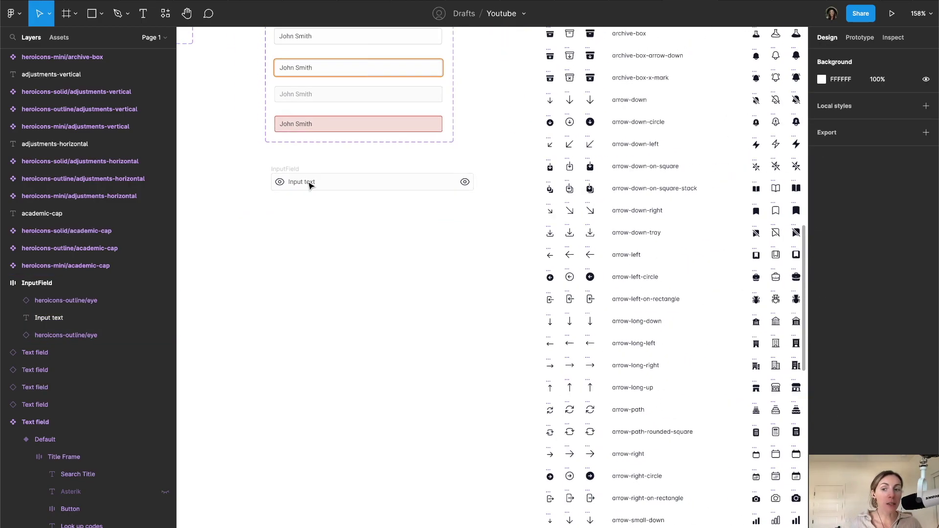
scroll(465, 191, down, 3)
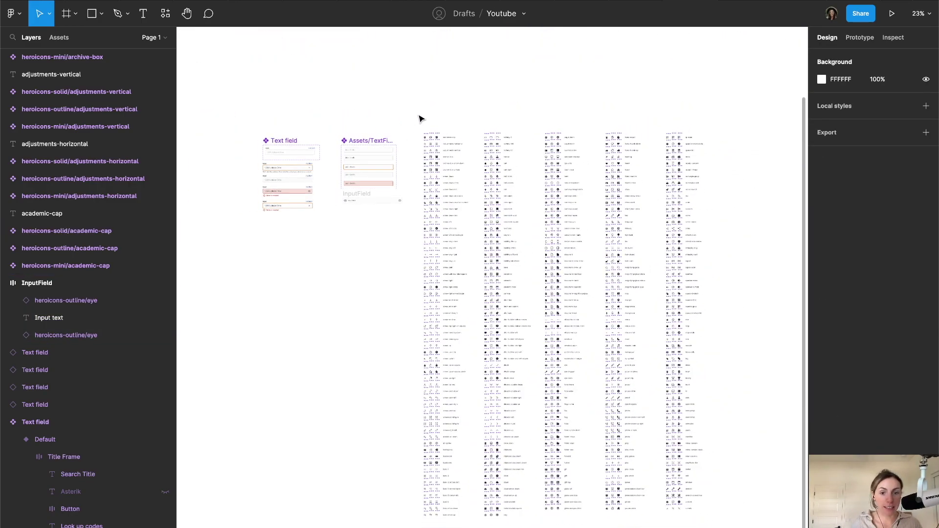
drag(769, 519, 342, 83)
scroll(391, 333, left, 3)
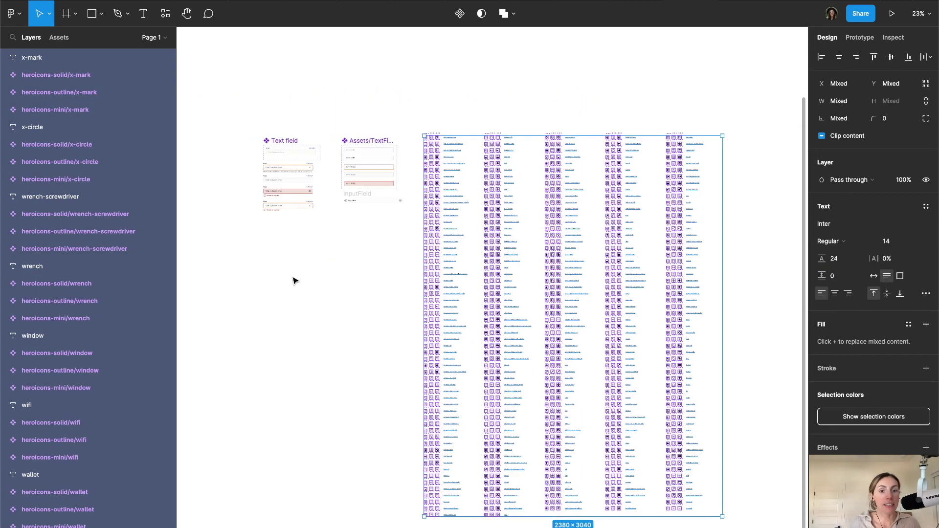
click(387, 229)
- Try swapping the InputField's leading eye icon for eye-slash and restore the original eye icon
scroll(387, 230, up, 6)
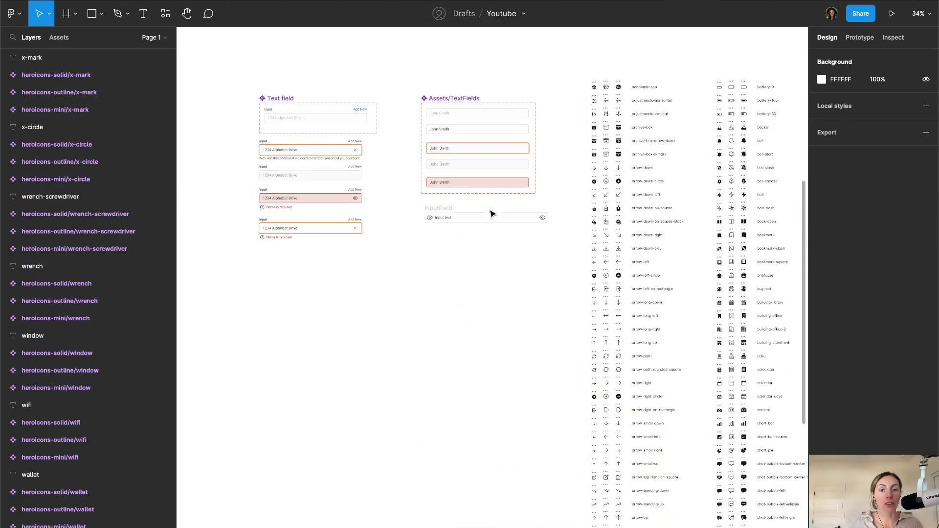
scroll(411, 268, right, 4)
scroll(392, 259, left, 4)
scroll(386, 259, up, 2)
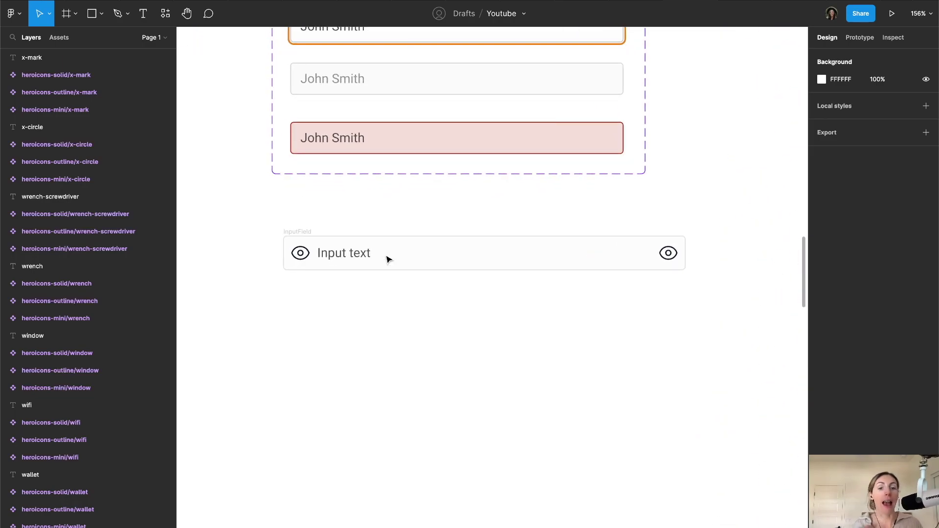
click(386, 259)
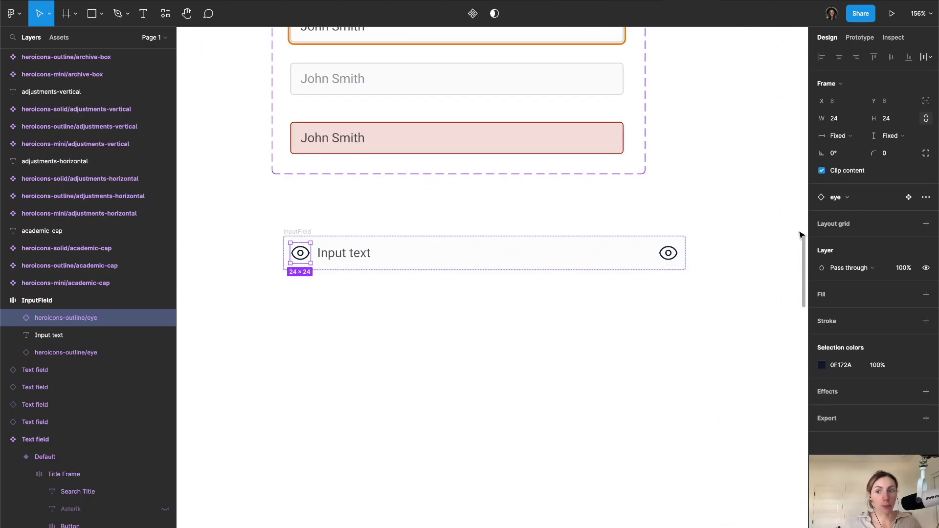
click(831, 198)
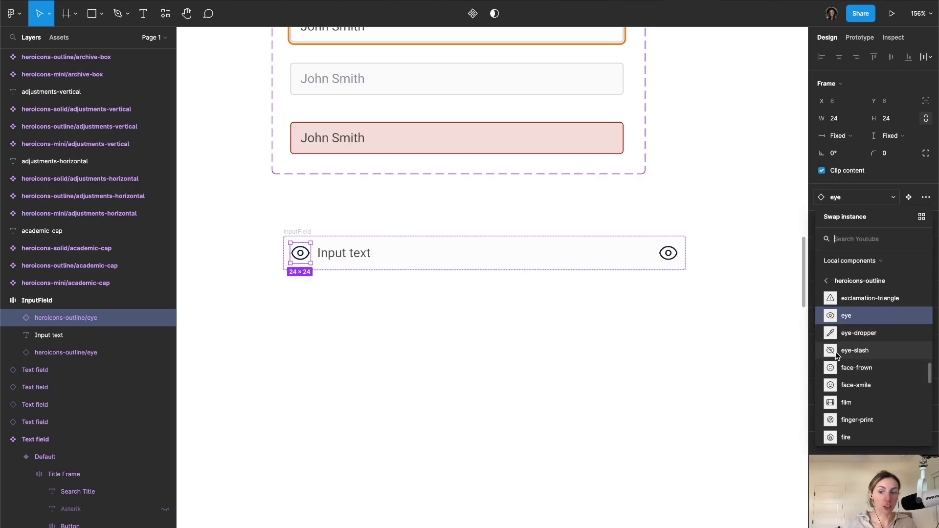
click(837, 352)
click(840, 198)
click(847, 337)
key(super+z)
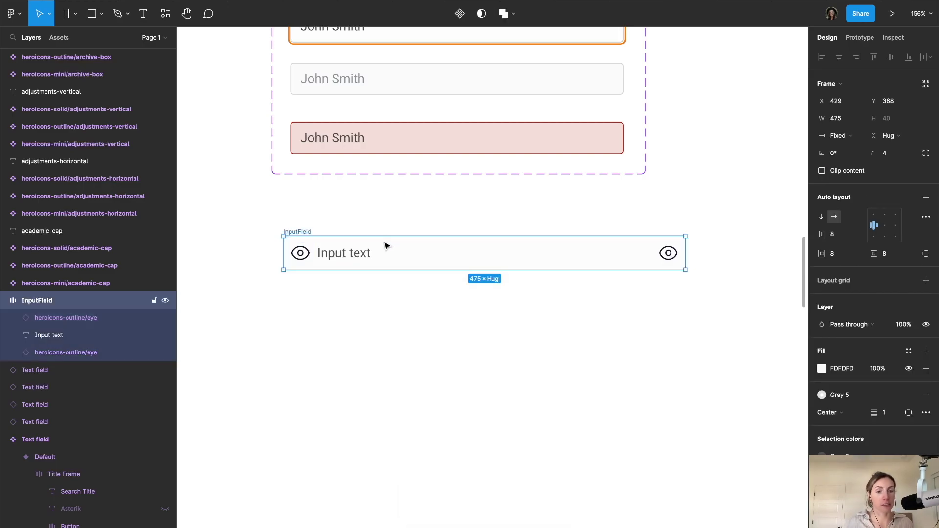
- Narrow the InputField to a width of 391 and duplicate it directly below the original
scroll(386, 246, down, 1)
key(Escape)
click(585, 243)
drag(685, 240, 614, 240)
click(591, 450)
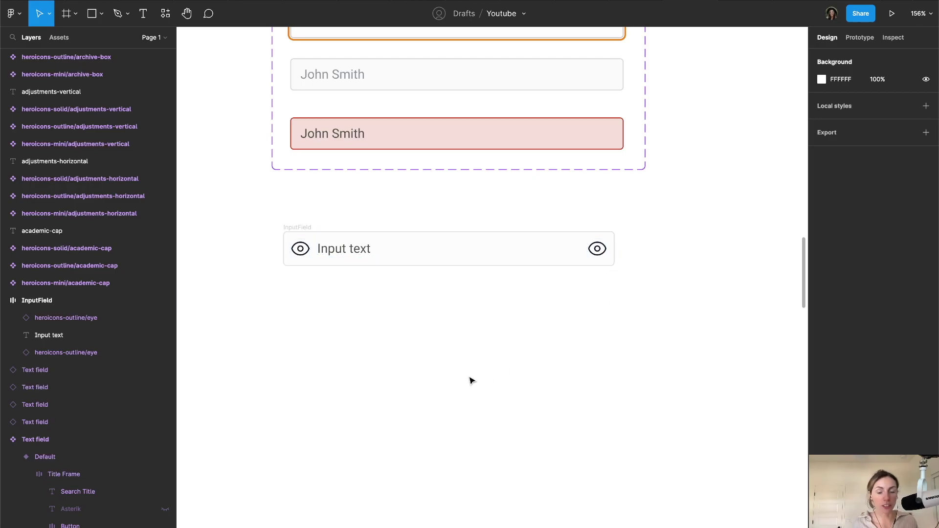
drag(310, 226, 310, 282)
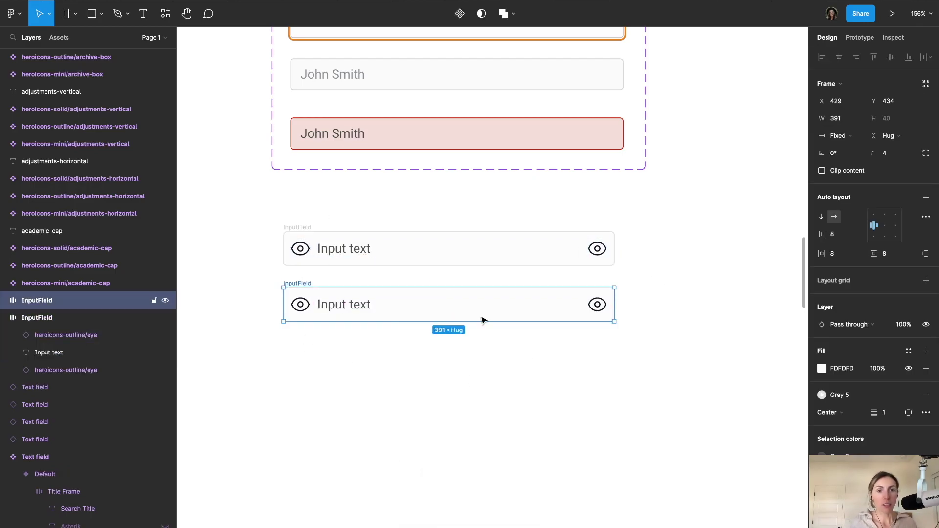
- Apply the Gray 3 color style to the Input text in the upper InputField
scroll(482, 324, up, 2)
scroll(483, 324, up, 1)
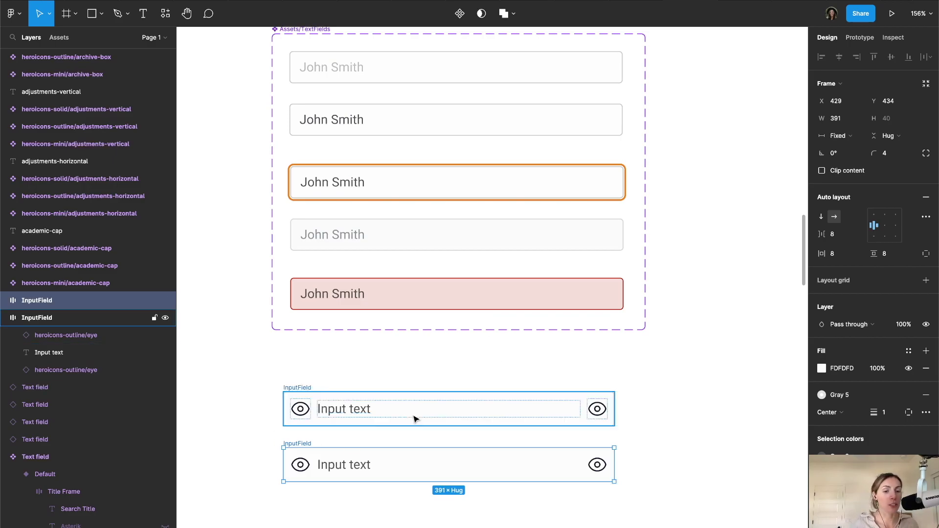
click(364, 411)
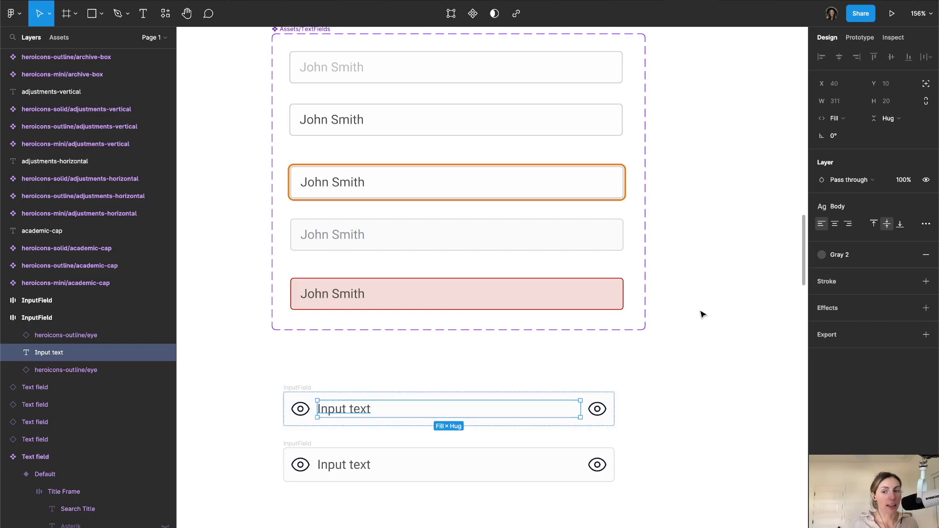
click(837, 254)
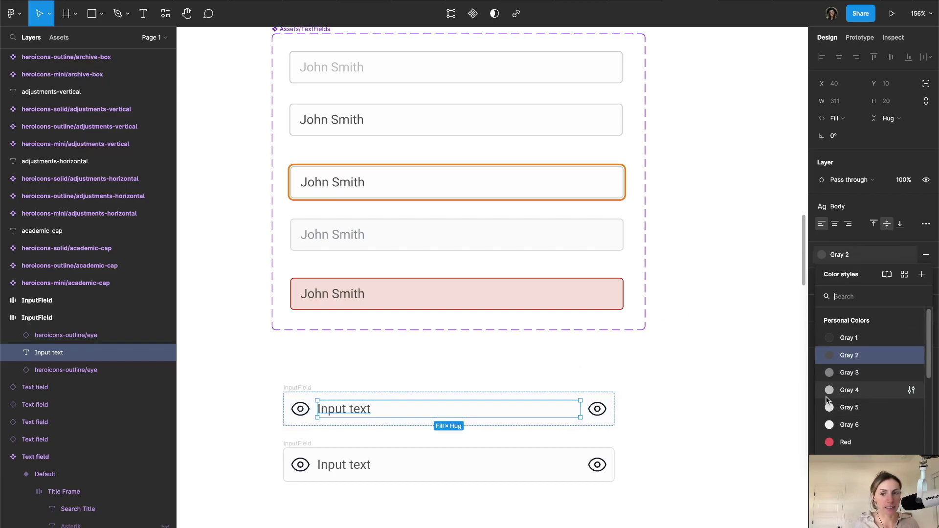
click(828, 389)
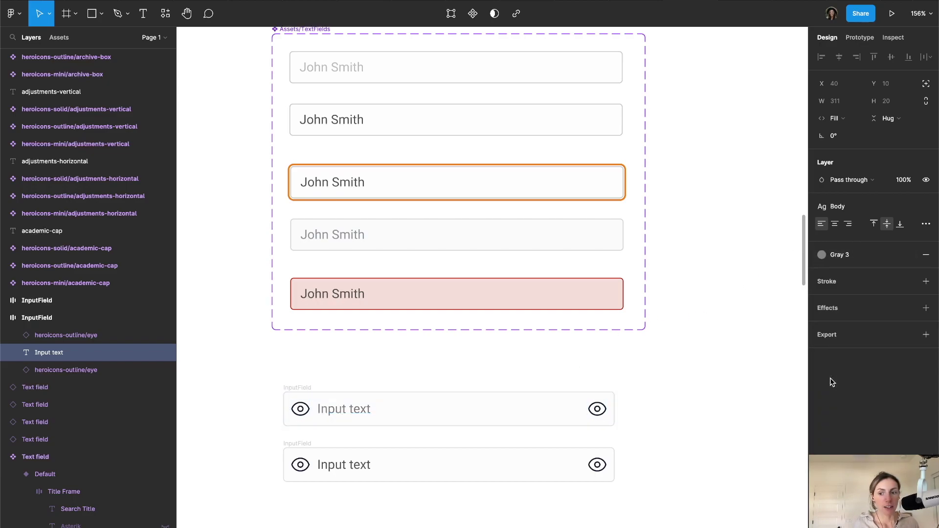
click(689, 426)
click(379, 413)
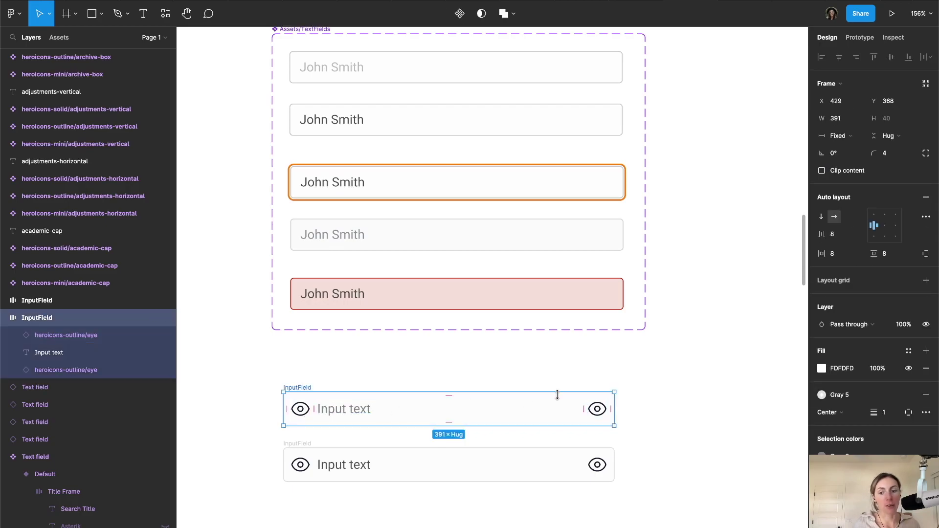
- Rename the lower InputField frame as InputField/Active
scroll(422, 414, down, 2)
double_click(348, 415)
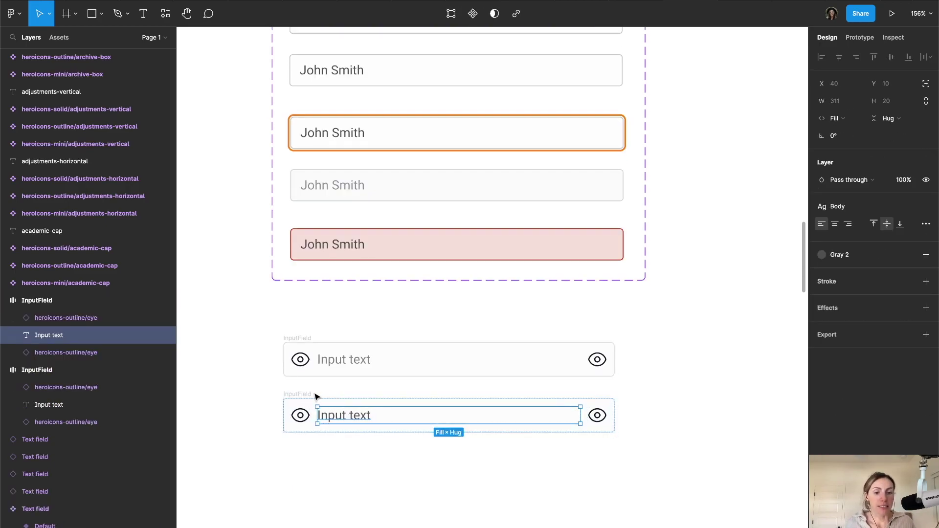
click(296, 395)
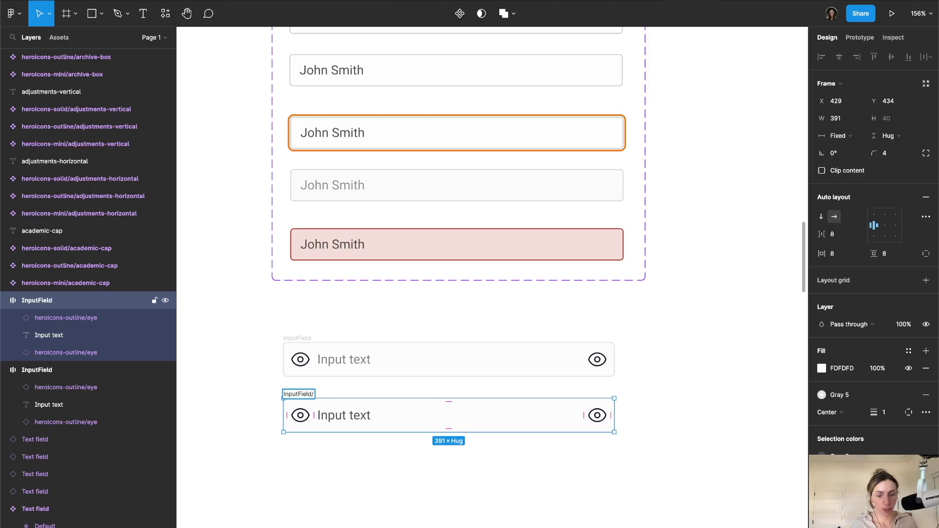
text(Active)
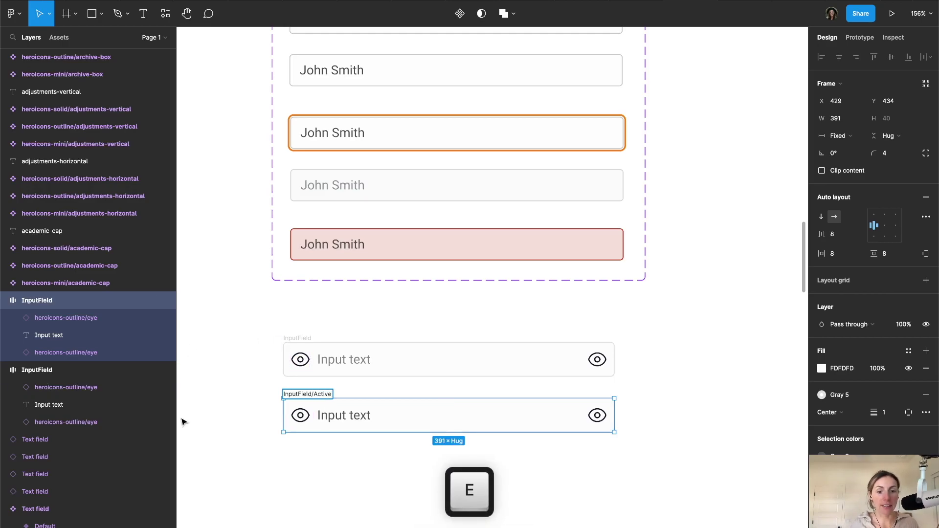
key(Return)
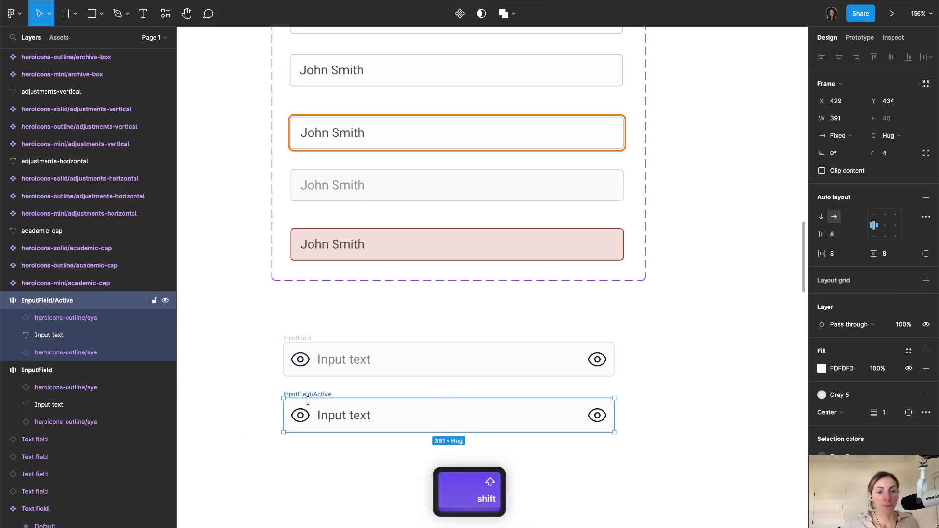
- Duplicate the InputField/Active frame directly below itself and name the copy InputField/Selected
shift+click(327, 394)
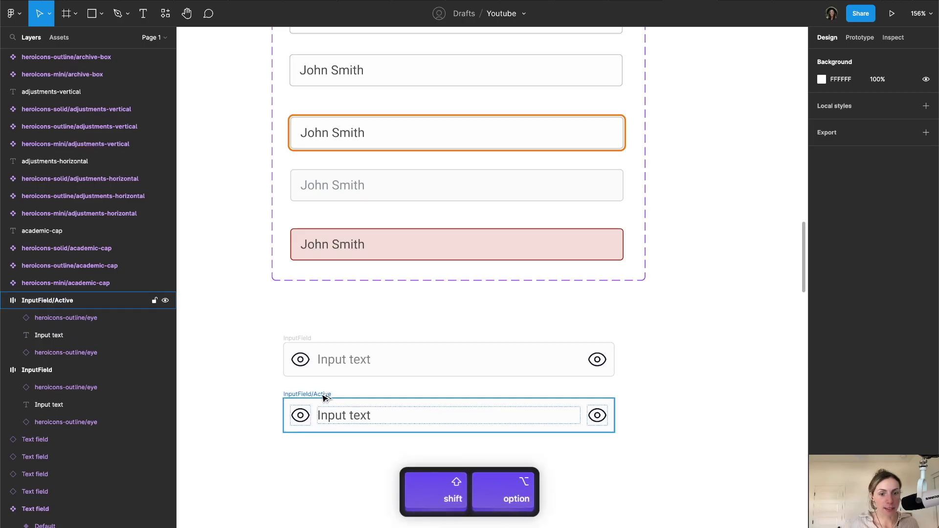
drag(325, 398, 321, 453)
double_click(321, 450)
text(Selected)
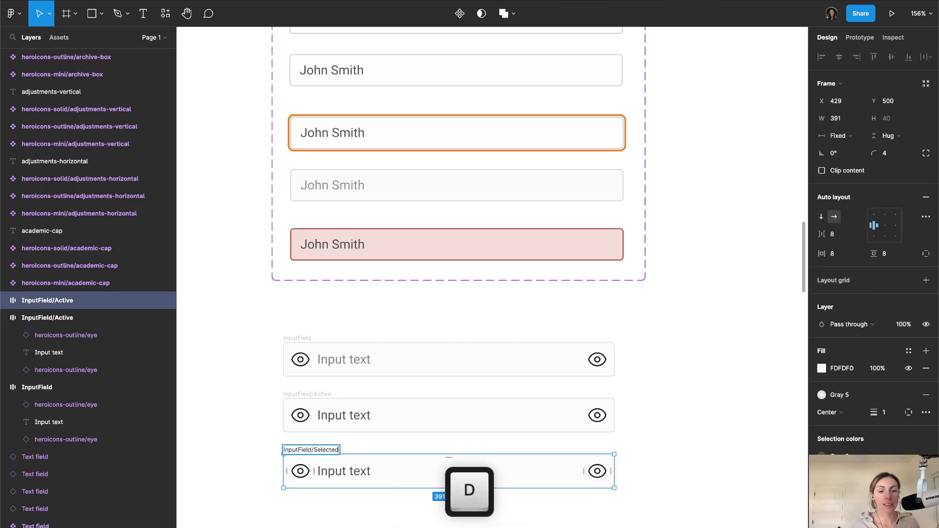
click(255, 445)
scroll(433, 380, down, 3)
click(409, 338)
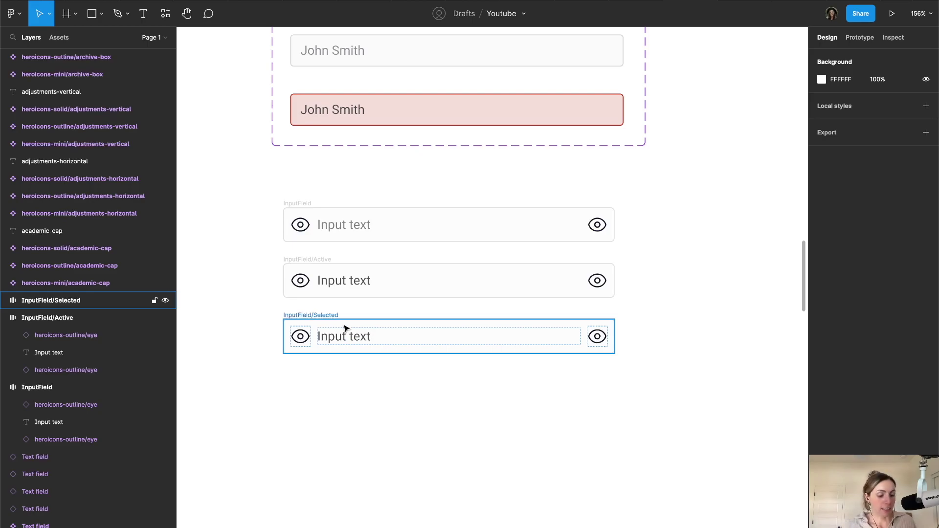
- Wrap InputField/Selected in an outer auto layout frame and name that frame InputField/Selected
click(327, 317)
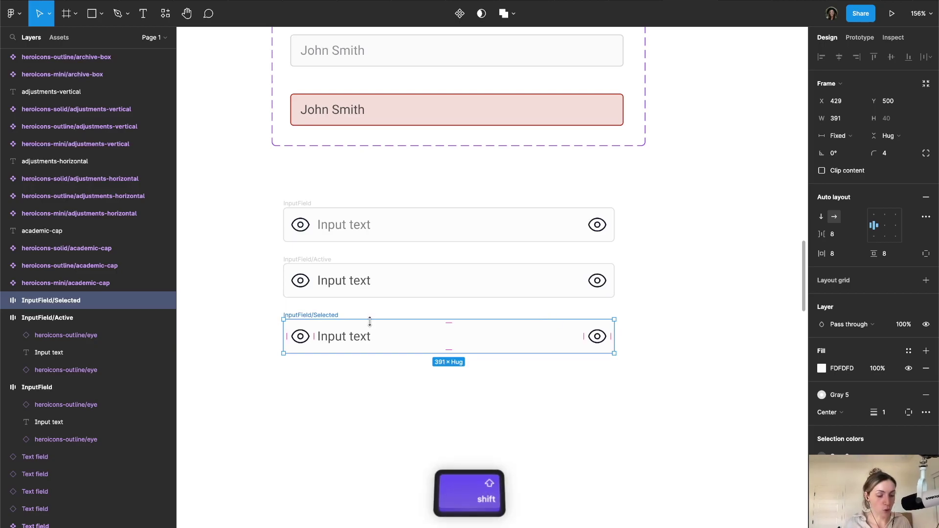
key(shift+a)
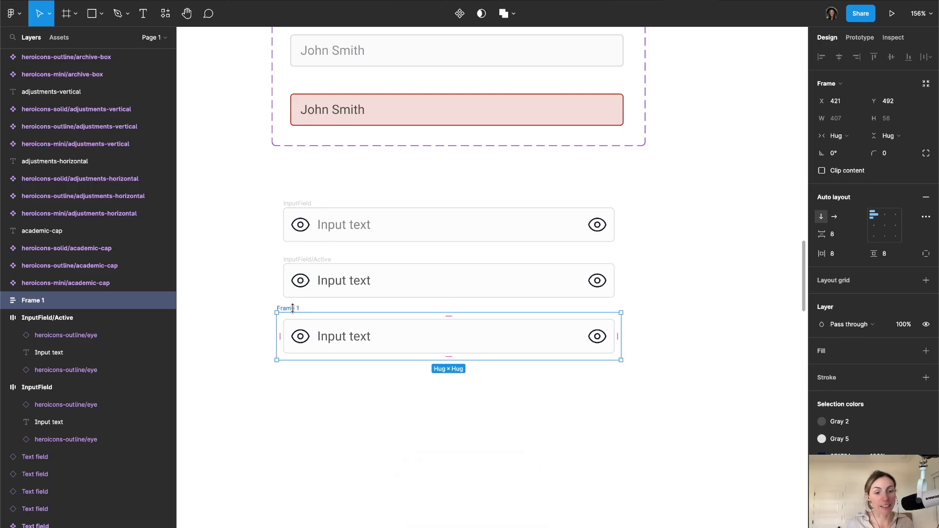
key(shift)
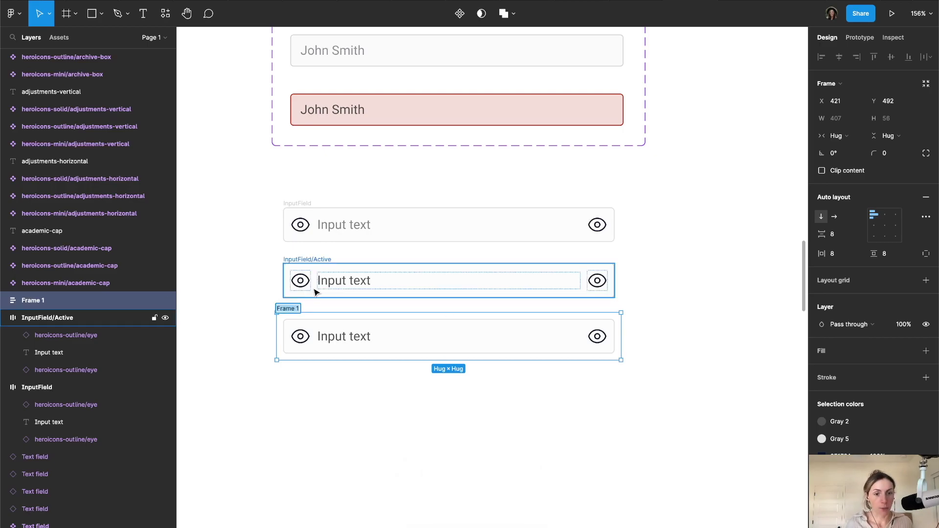
click(324, 260)
double_click(289, 308)
text(InputField/Selected)
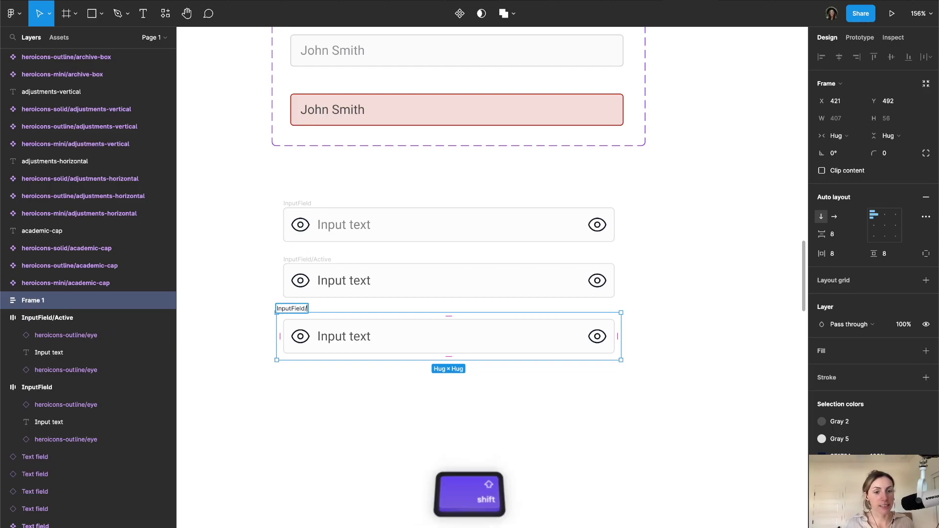
click(330, 421)
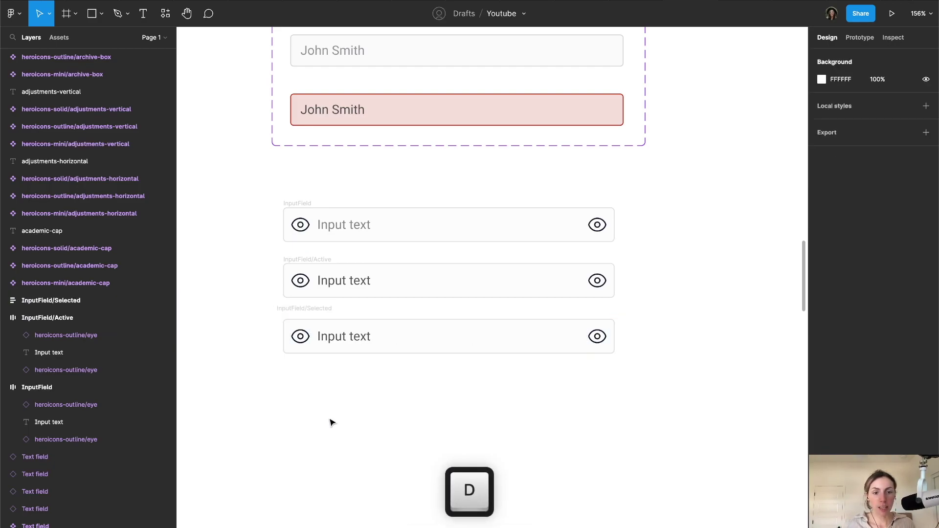
- Set the outer InputField/Selected frame's horizontal and vertical padding to 3
click(322, 309)
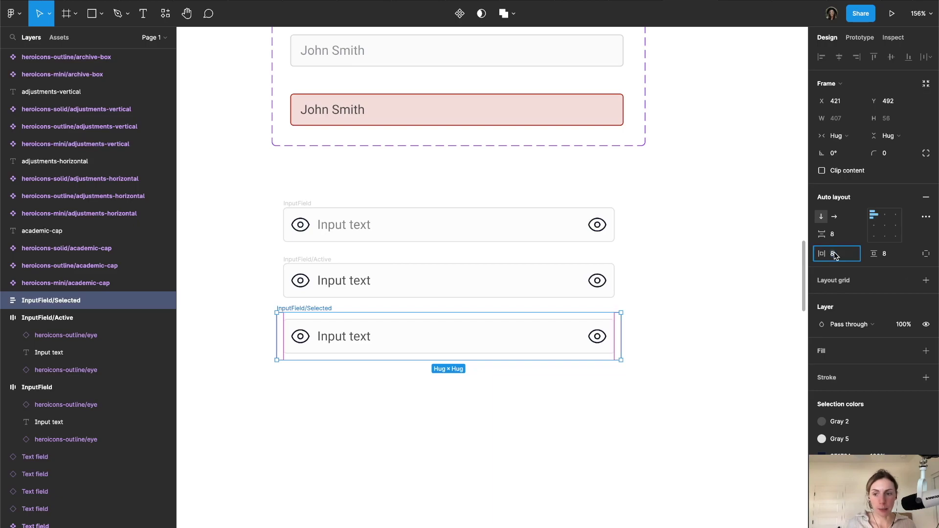
click(834, 254)
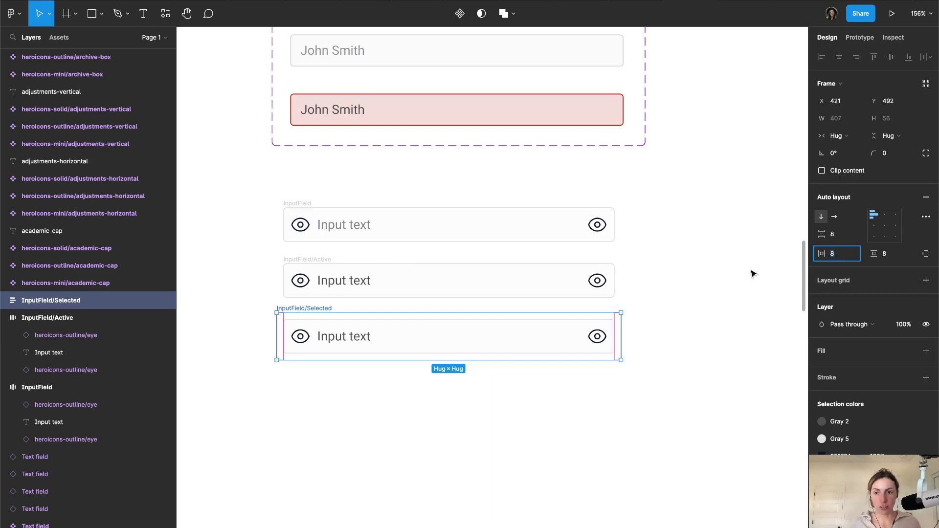
text(3)
key(Tab)
text(3)
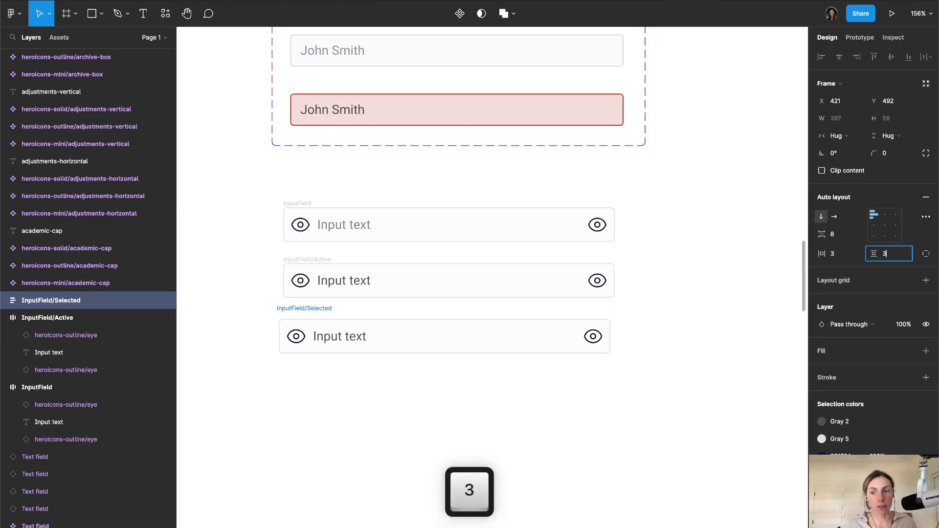
key(Return)
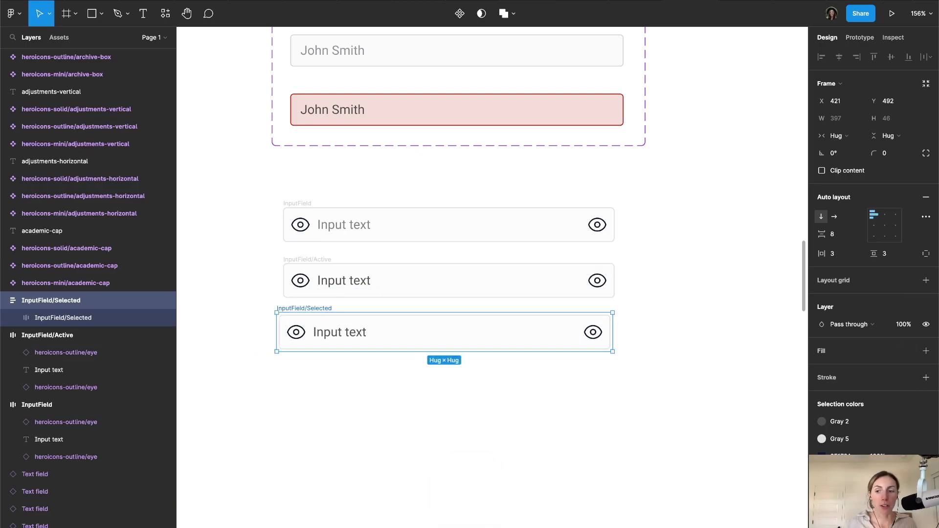
- Add a 1 px black inside stroke to the outer InputField/Selected frame and set its corner radius to 6
click(924, 377)
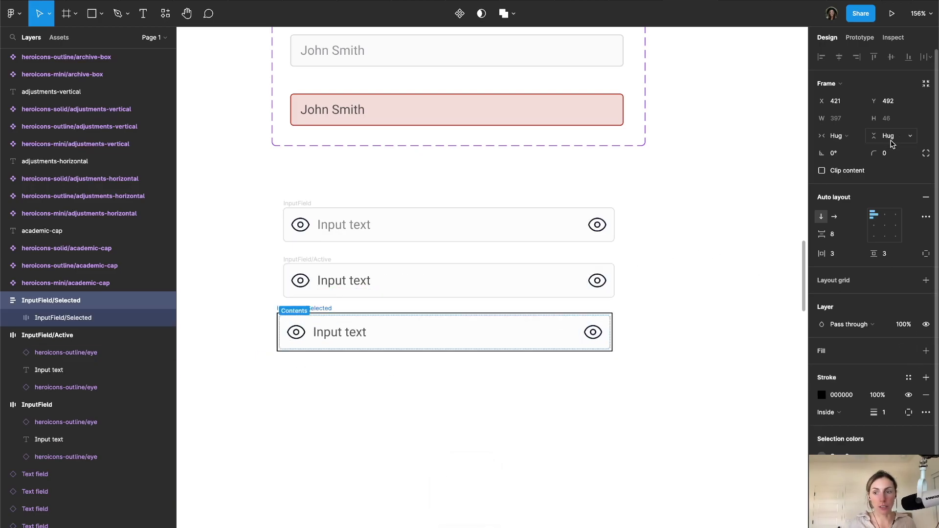
click(890, 155)
scroll(611, 335, up, 5)
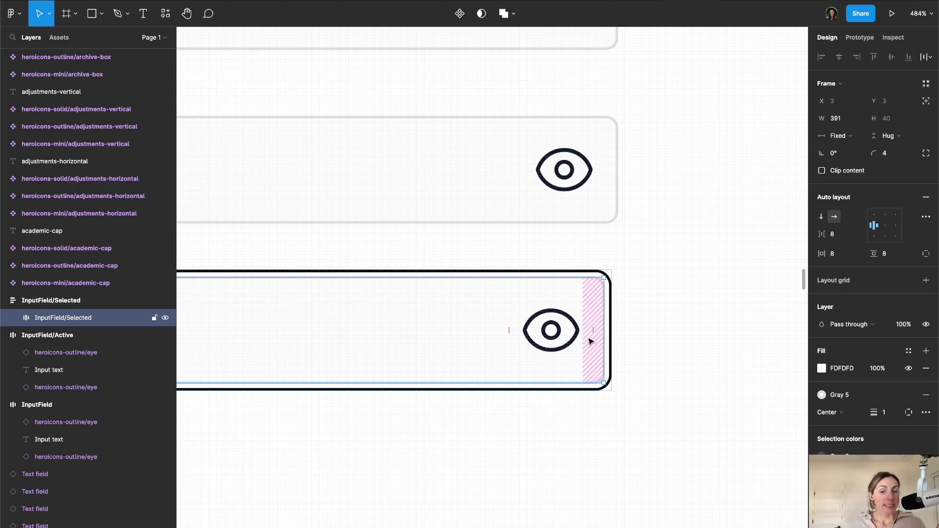
- Set the outer InputField/Selected frame's corner radius to 7 and align its left edge with the fields above at X 429
click(611, 340)
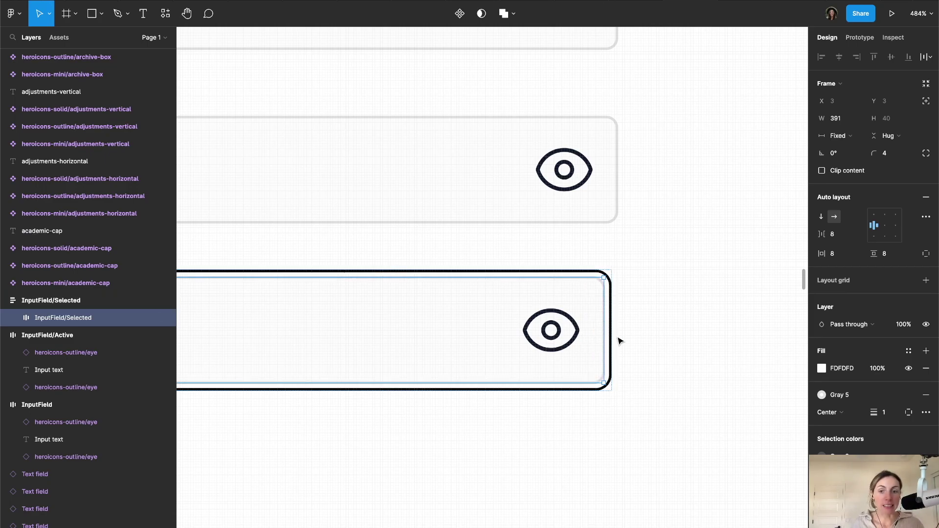
click(620, 340)
click(604, 337)
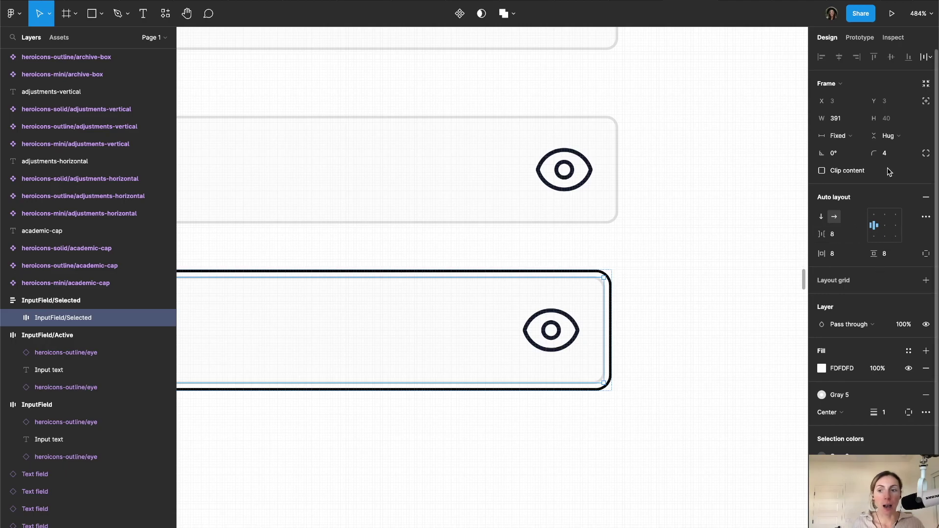
click(623, 354)
click(608, 353)
click(617, 353)
click(611, 353)
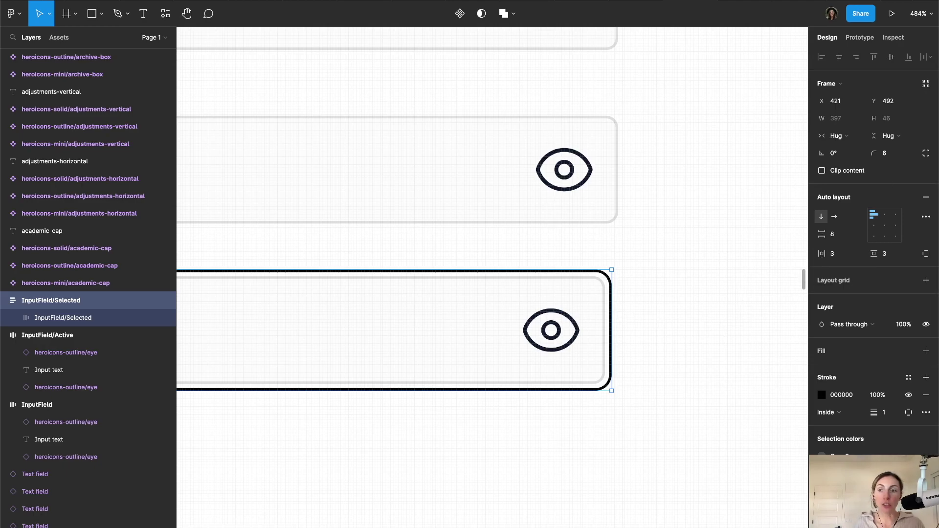
click(902, 155)
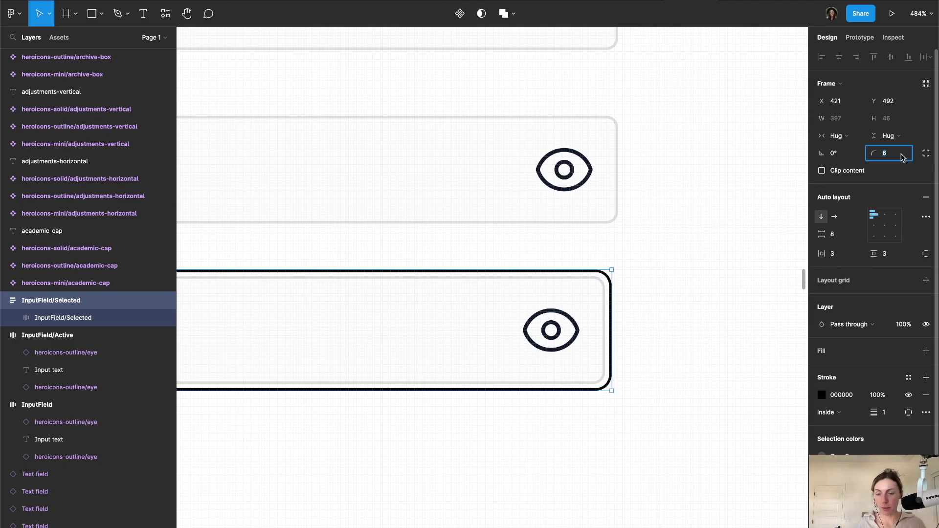
key(Up)
ctrl+scroll(709, 235, down, 5)
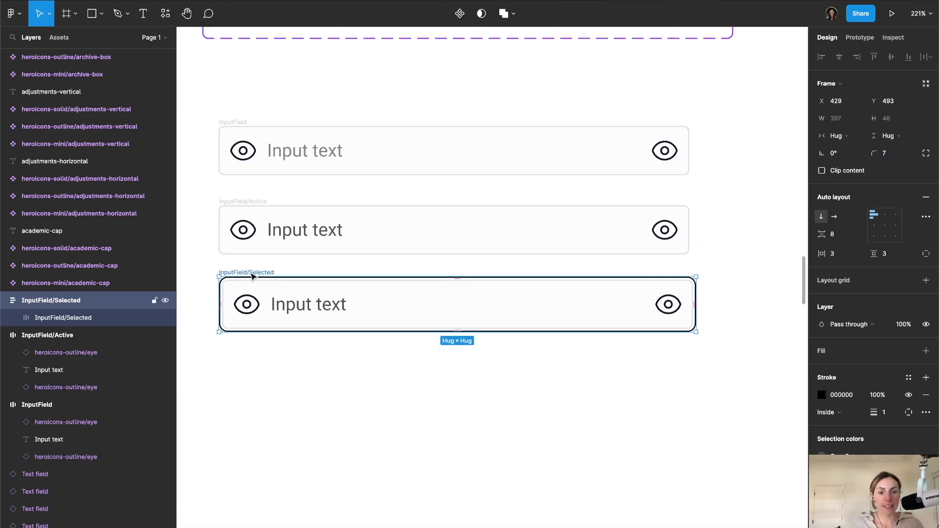
- Apply the Blue 1 color style to the outer InputField/Selected frame's stroke and set its weight to 2
click(908, 377)
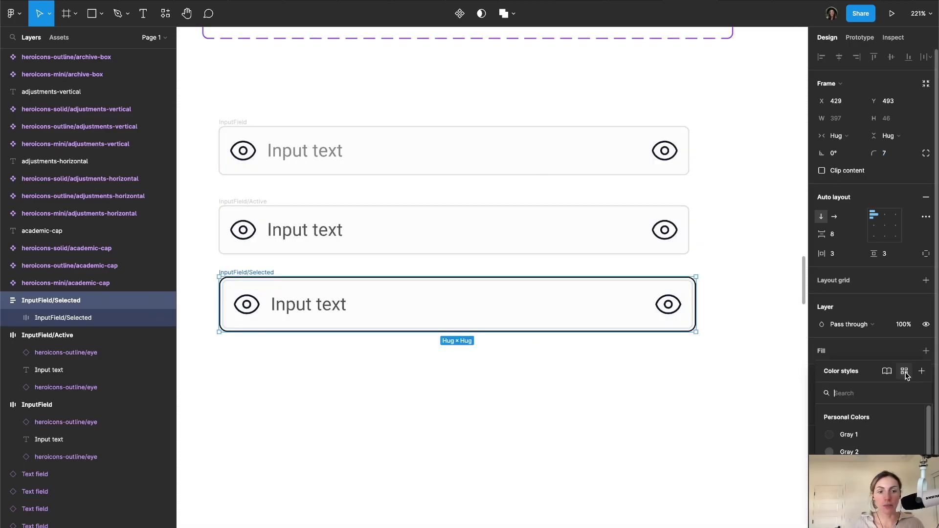
scroll(871, 432, down, 5)
click(851, 467)
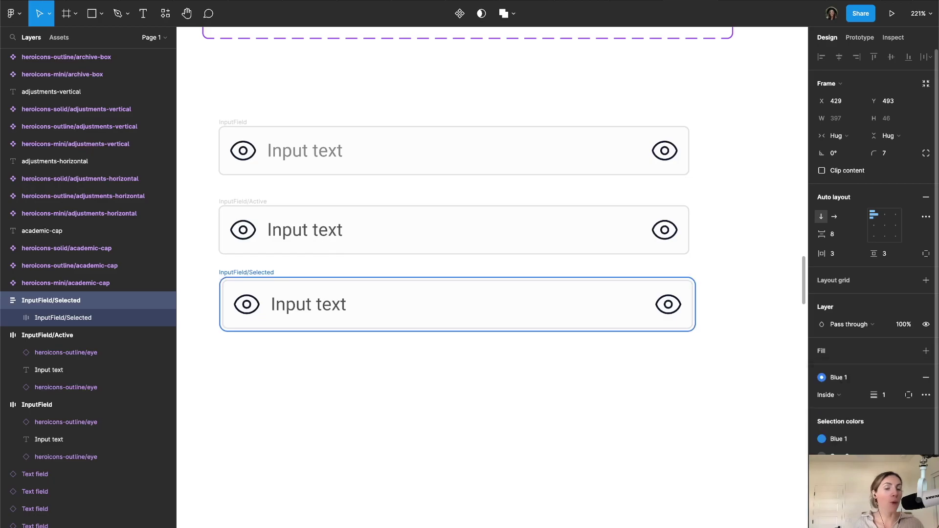
click(883, 394)
key(Up)
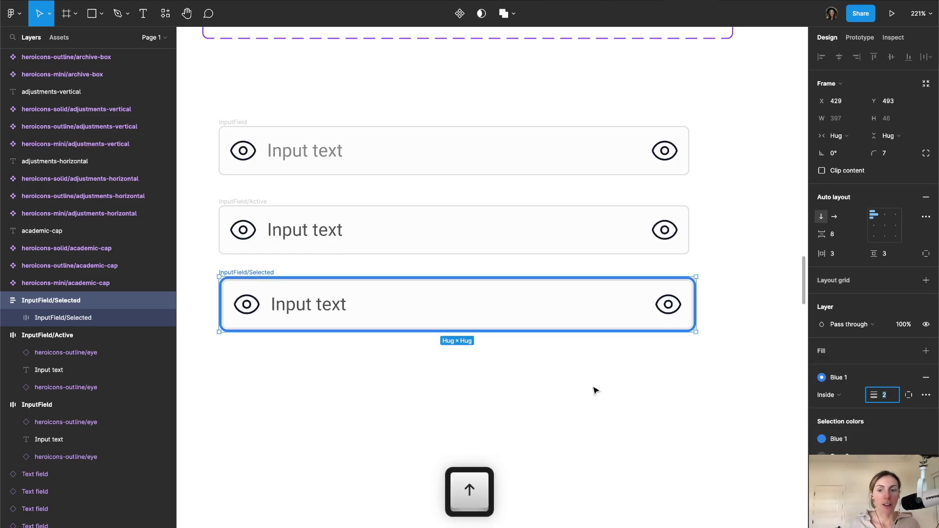
click(596, 390)
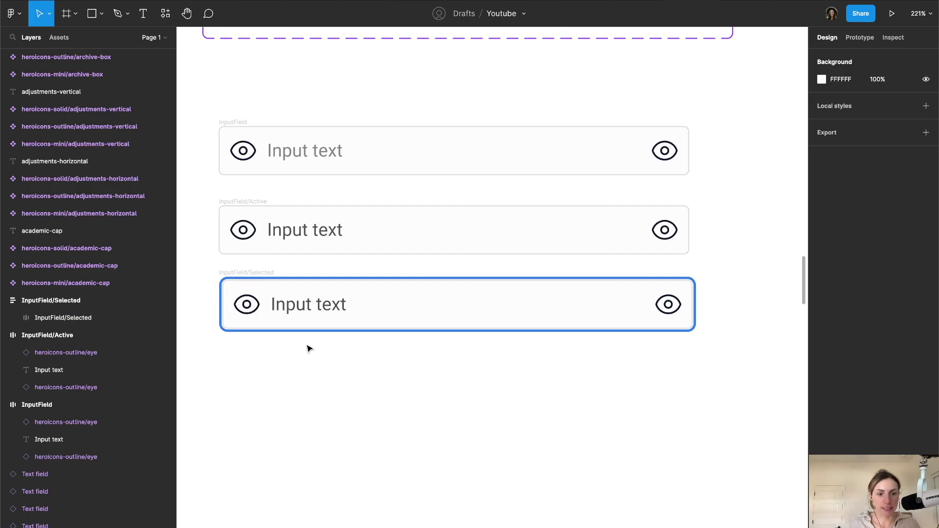
- Duplicate the inner InputField/Selected frame below the Selected field and apply the Gray 4 color style to the copy's text
scroll(524, 377, down, 1)
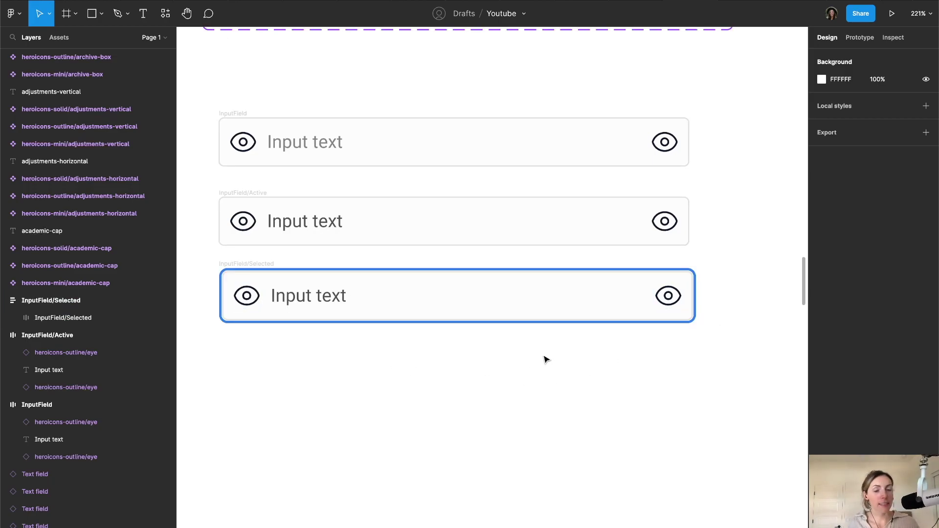
click(436, 300)
key(ctrl)
drag(436, 300, 432, 379)
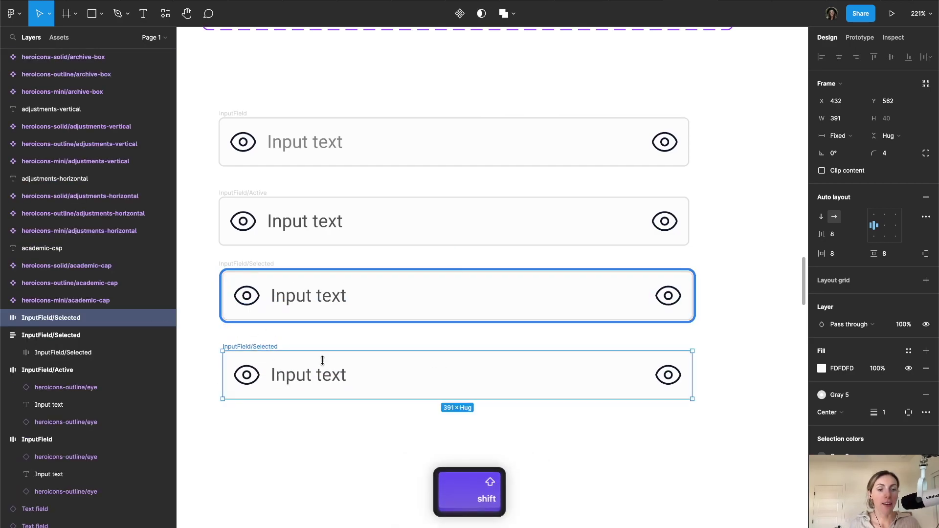
double_click(329, 377)
click(823, 254)
click(828, 385)
click(577, 444)
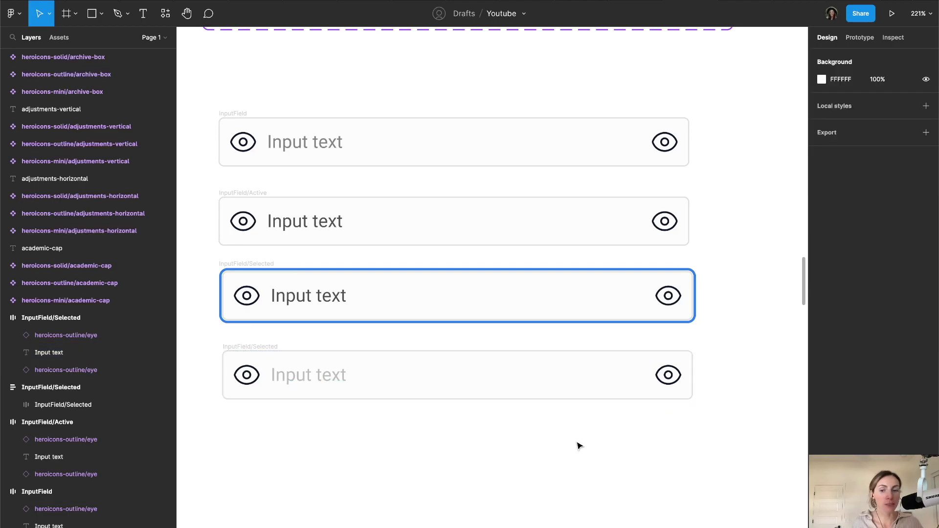
- Rename the duplicated field with grayed-out text as InputField/Disabled
click(245, 345)
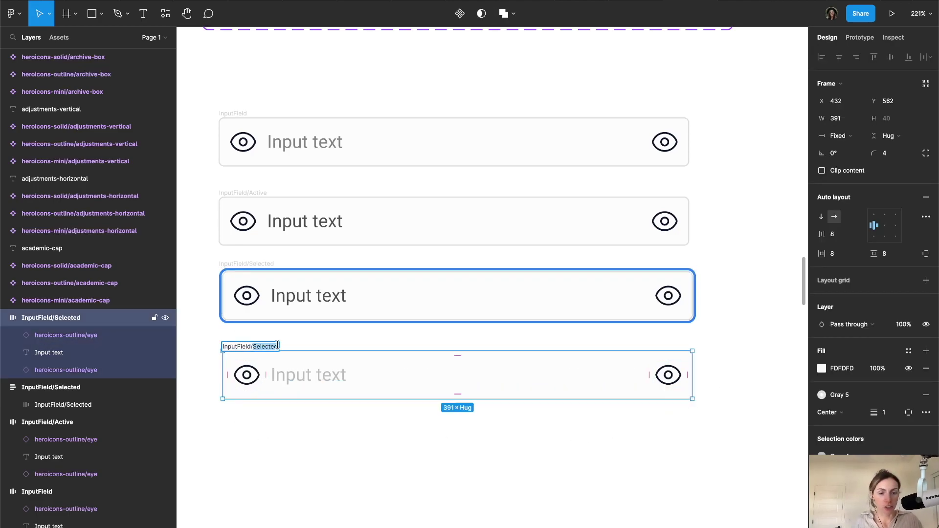
text(Disabled)
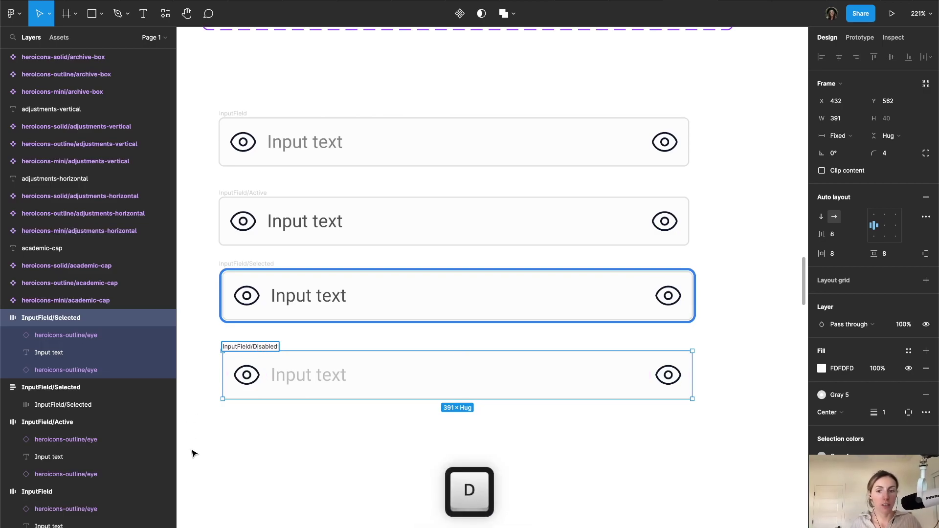
click(193, 453)
- Apply the Gray 5 color style to both eye icons in InputField/Disabled
click(246, 375)
click(245, 375)
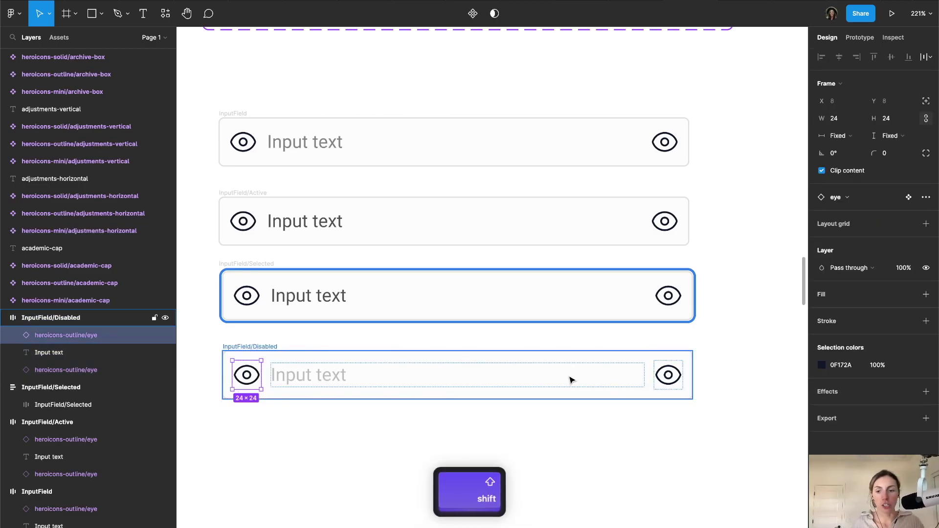
shift+click(668, 375)
click(908, 365)
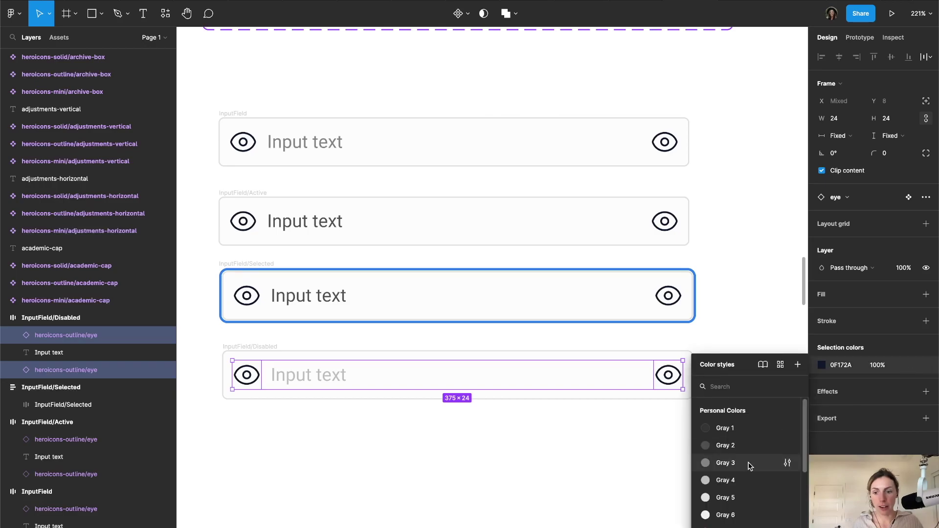
click(742, 499)
click(624, 489)
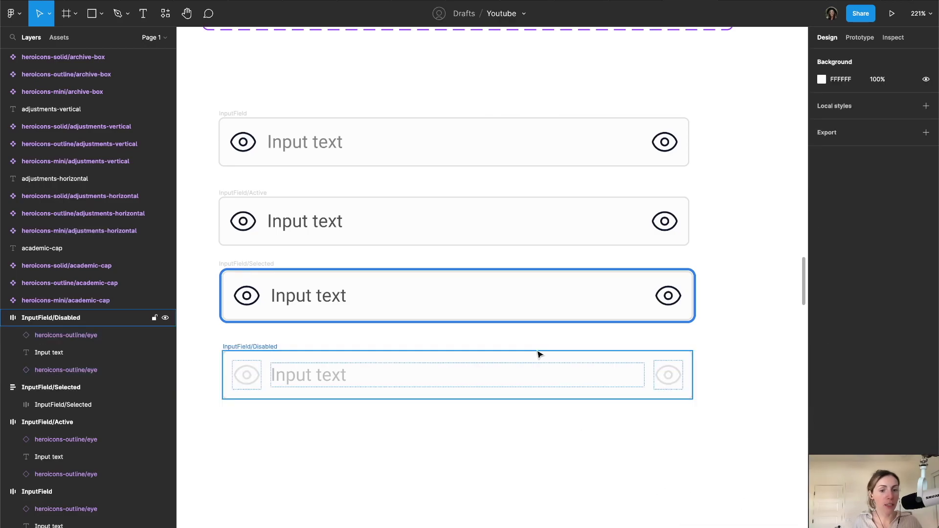
- Duplicate the InputField/Disabled frame below itself and name the copy InputField/Error
scroll(327, 351, down, 2)
drag(269, 234, 268, 314)
double_click(269, 314)
text(Error)
key(Return)
click(311, 382)
- Give InputField/Error a Red style stroke of weight 2 and set its fill to FFE9E9
click(336, 356)
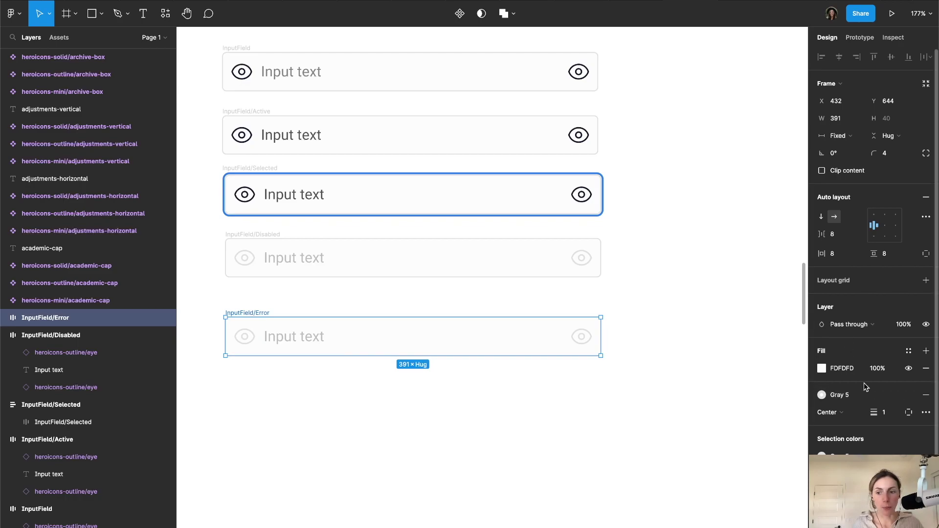
click(851, 394)
click(842, 443)
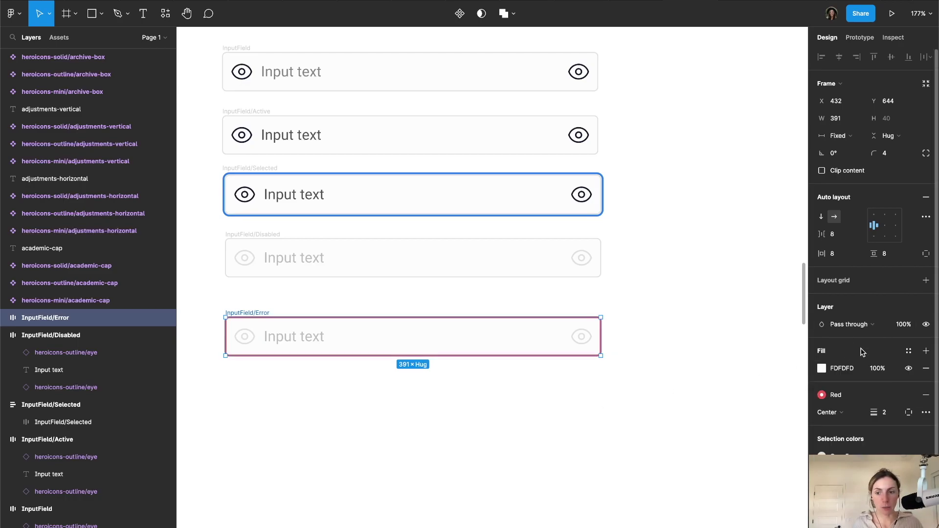
click(910, 351)
click(841, 465)
- Apply the Red color style to the text and both eye icons inside InputField/Error
scroll(440, 293, down, 4)
double_click(294, 242)
shift+click(243, 242)
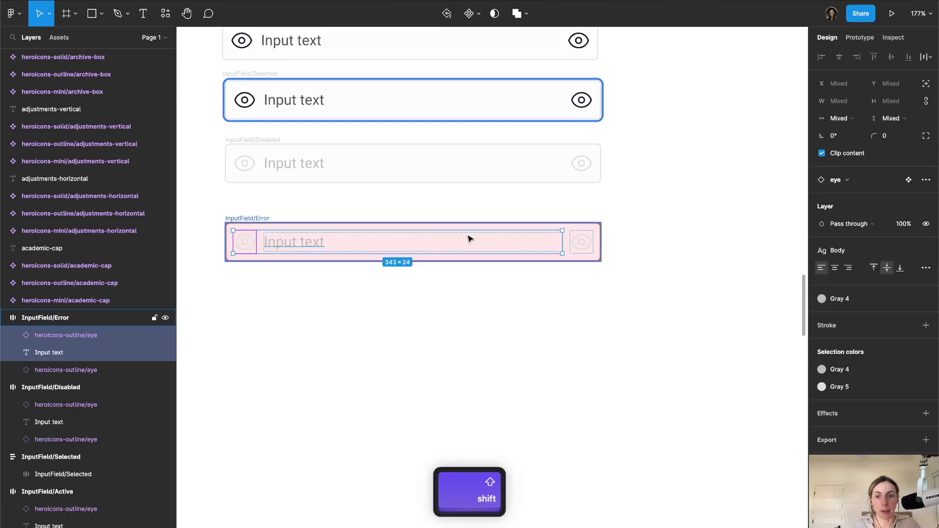
shift+click(591, 249)
click(832, 369)
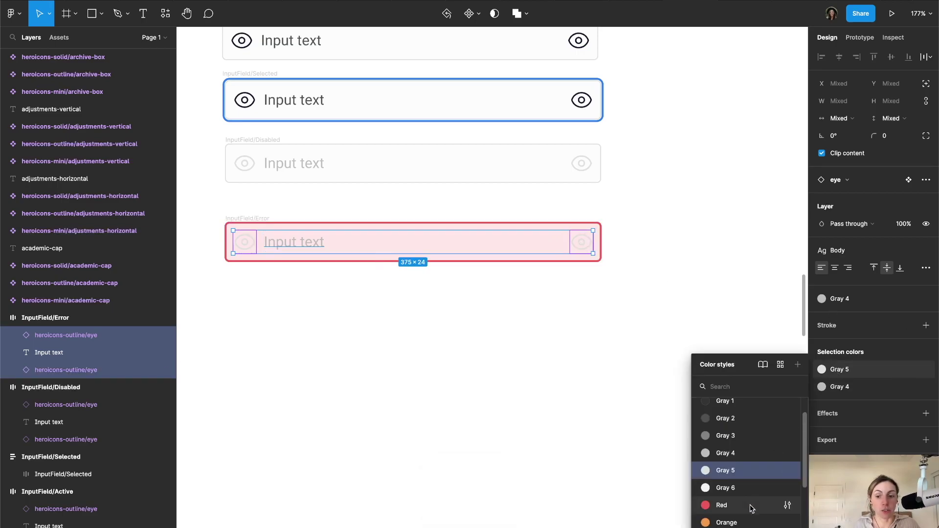
click(752, 507)
click(832, 387)
click(763, 513)
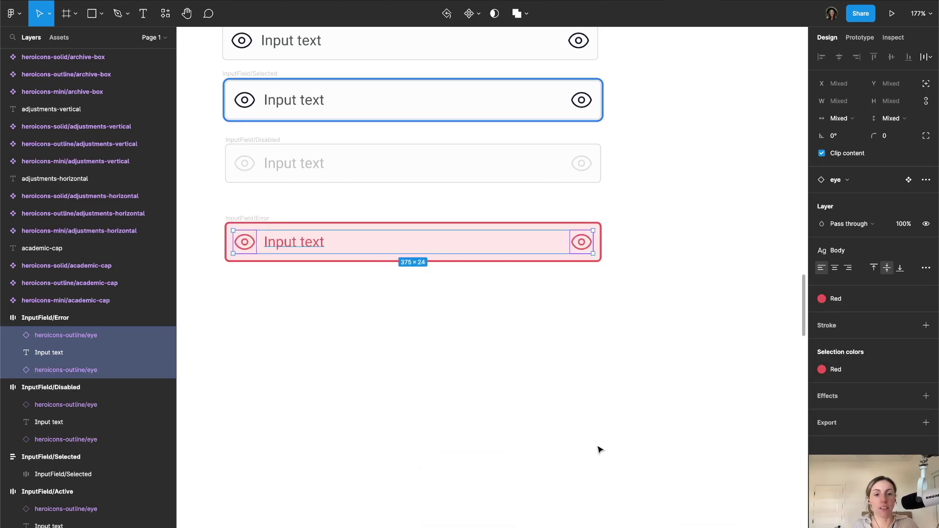
click(596, 411)
- Make the InputField/Error frame's red stroke thinner
click(417, 248)
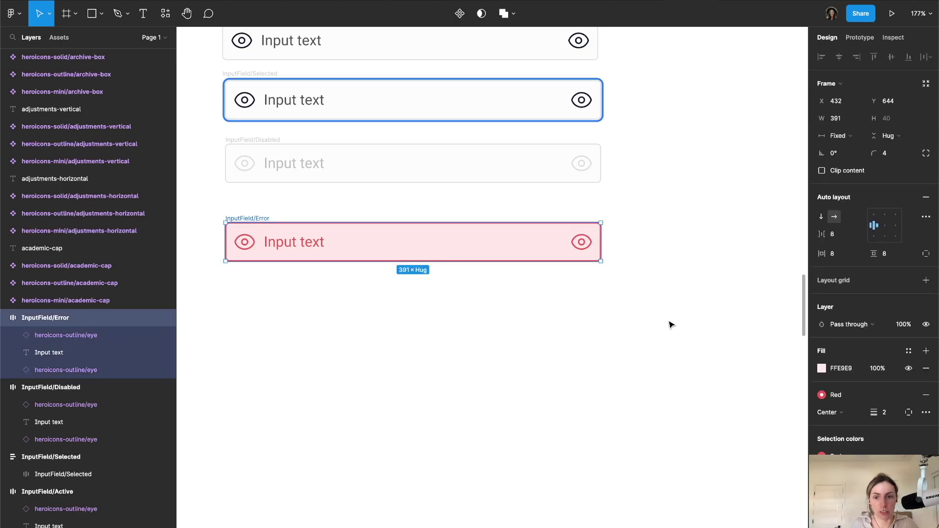
click(666, 318)
scroll(666, 319, up, 3)
click(233, 292)
click(327, 432)
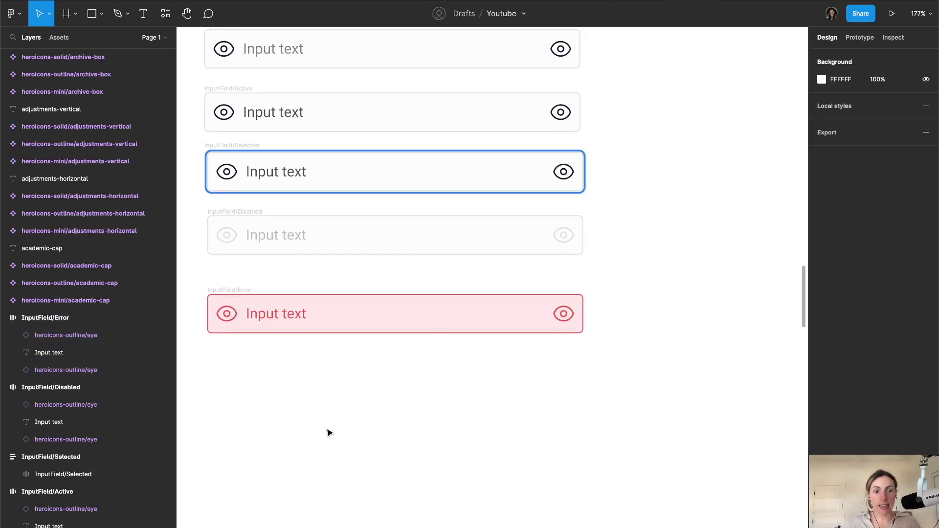
- Rename the original InputField frame as InputField/Default
scroll(329, 428, up, 2)
scroll(356, 410, up, 1)
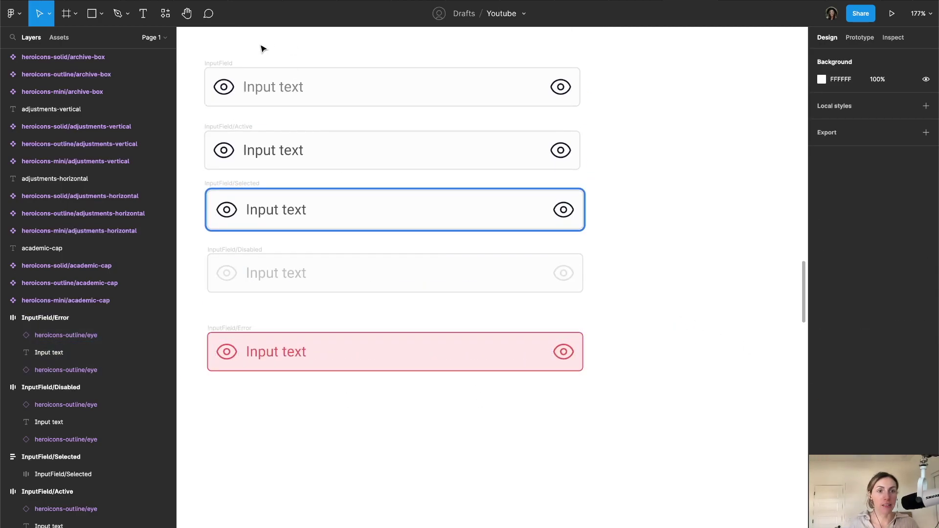
click(222, 63)
text(E)
key(BackSpace)
text(/Default)
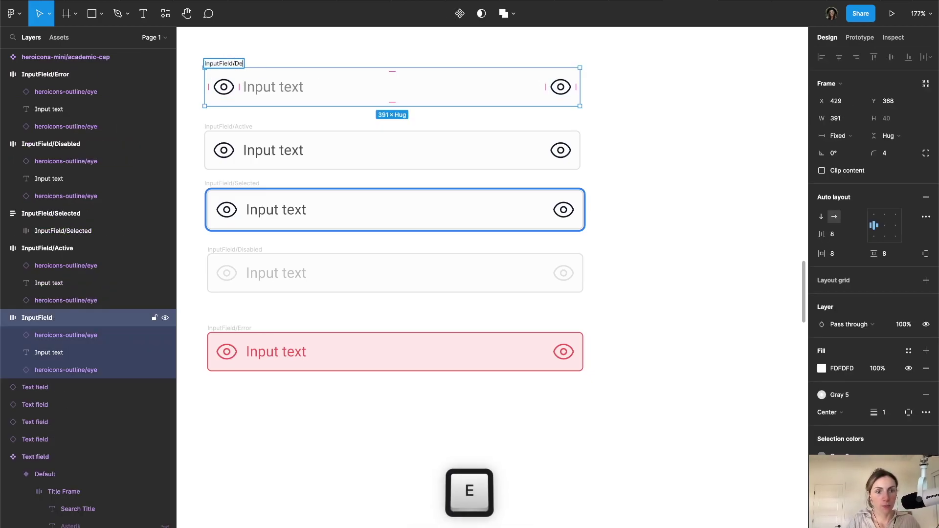
click(201, 47)
- Combine the five input field frames, Default through Error, into one component set
drag(217, 60, 620, 406)
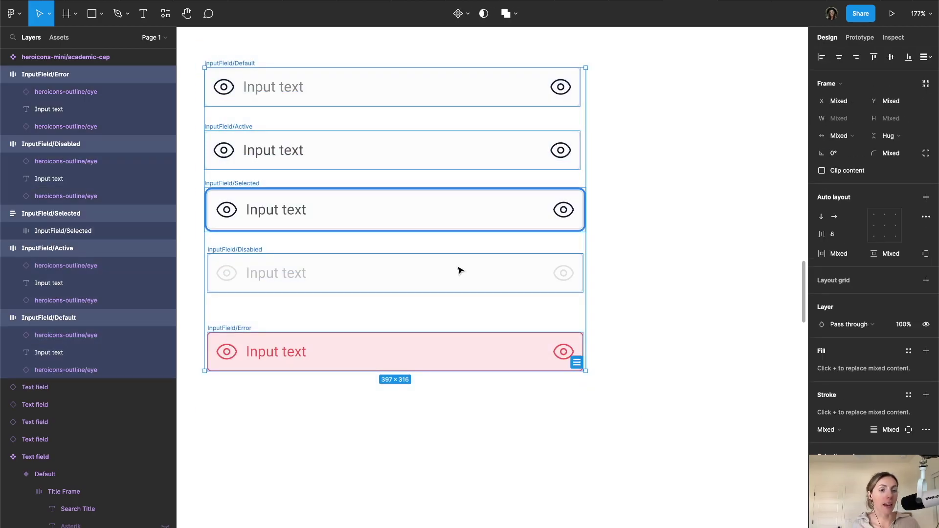
click(468, 18)
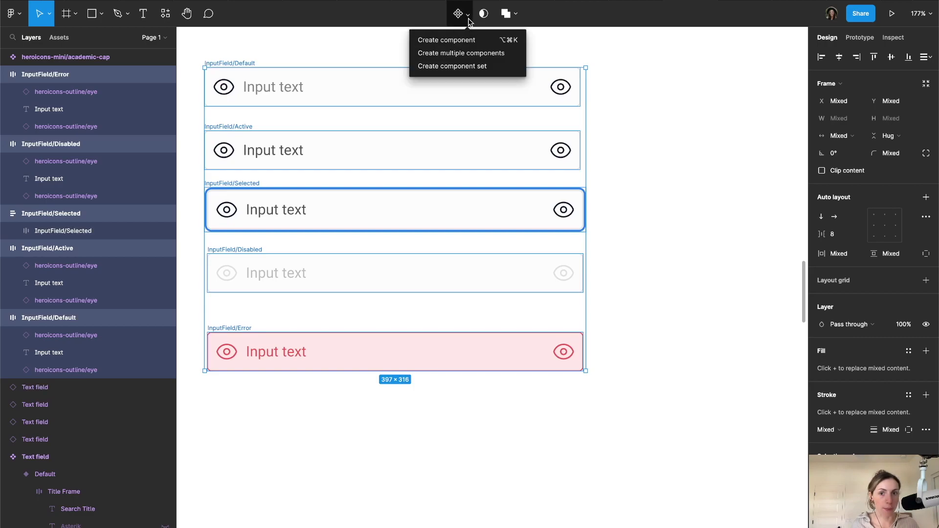
click(462, 66)
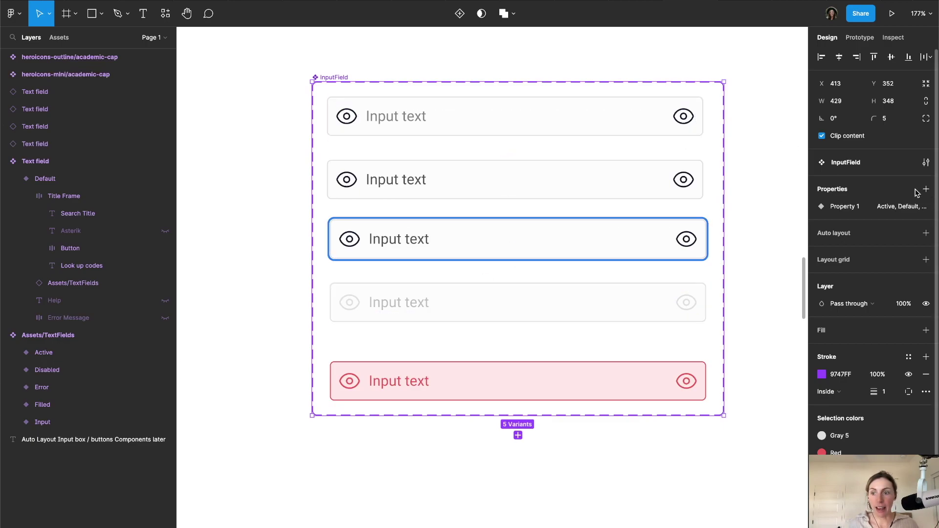
- Move Default to the first position in the InputField component set's variant property values
click(909, 207)
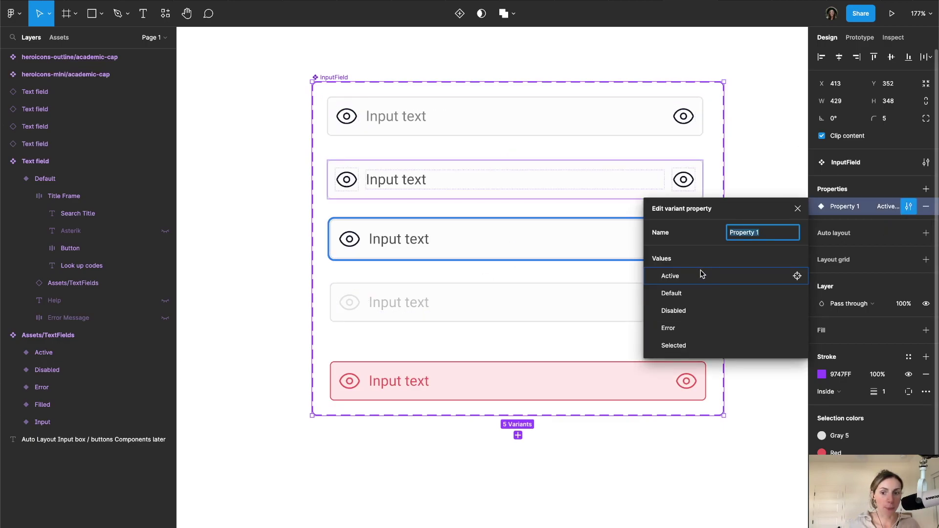
click(649, 311)
click(648, 294)
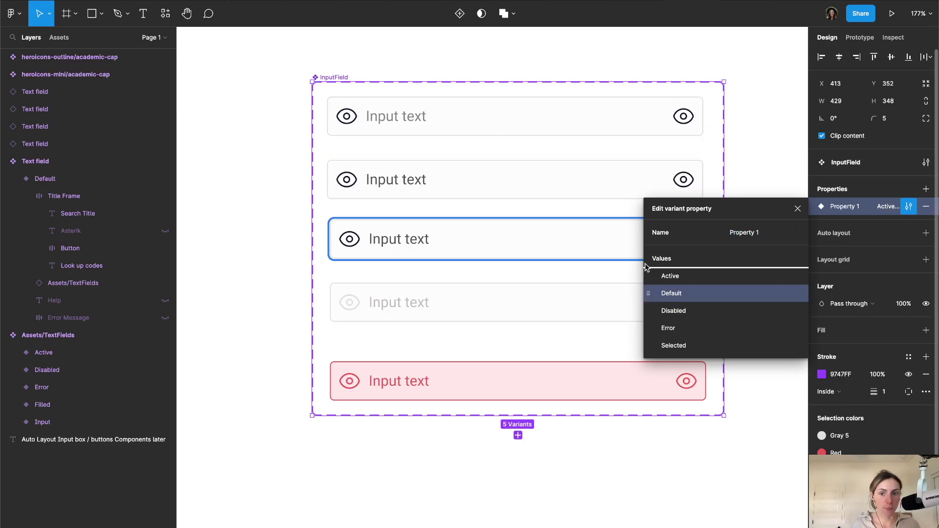
drag(648, 294, 648, 272)
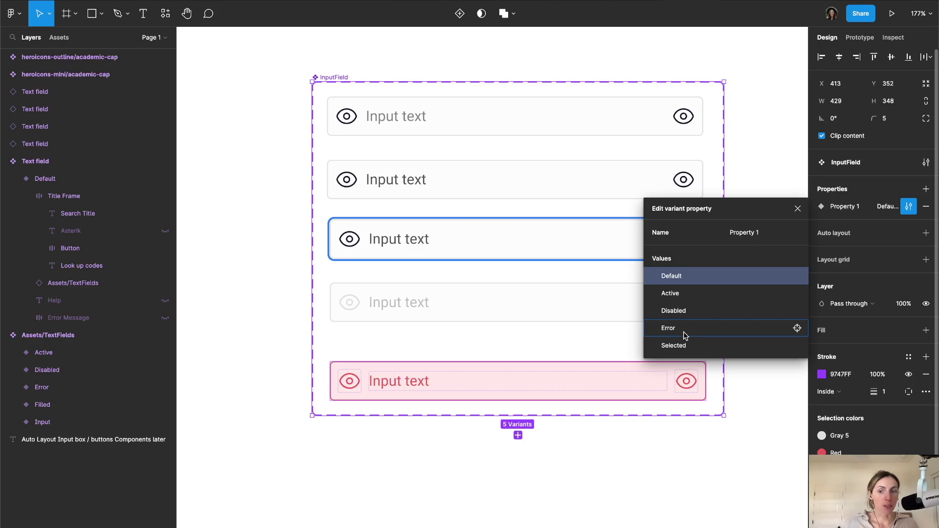
- Rename the component set's variant property to State
click(751, 234)
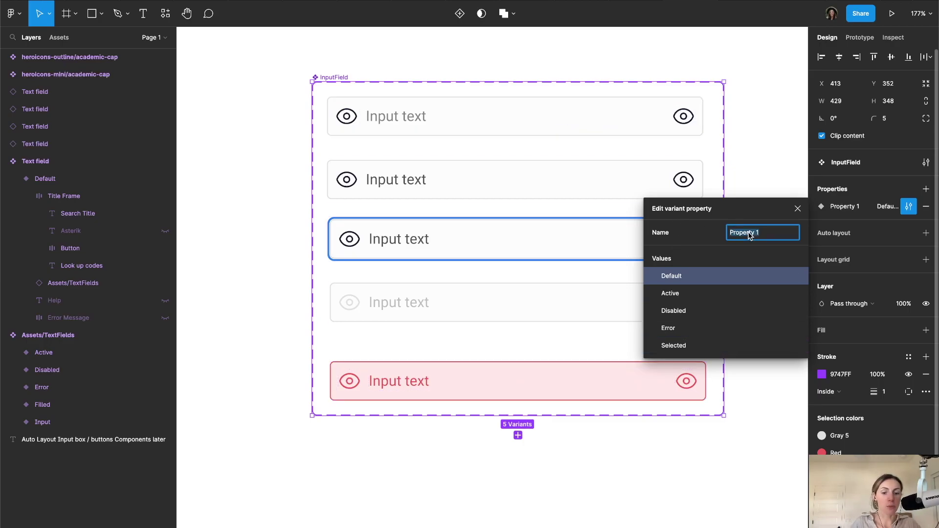
text(State)
key(Return)
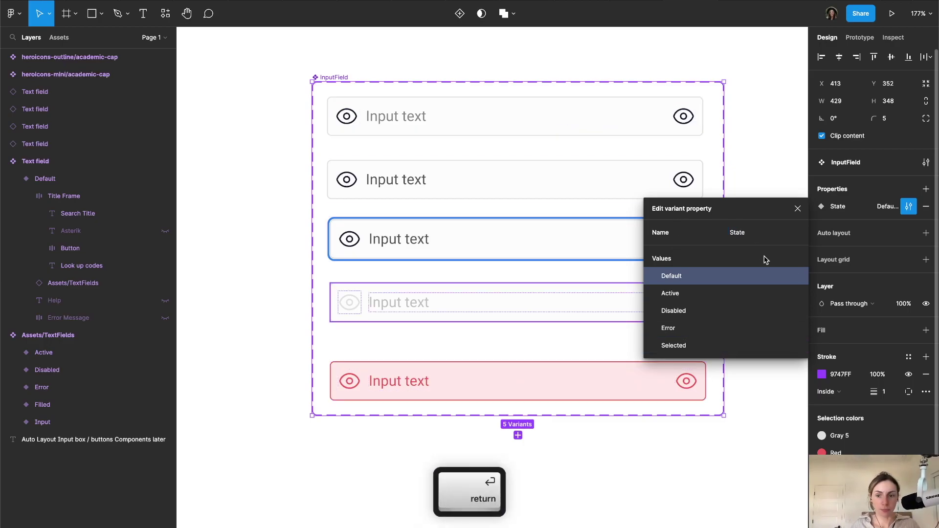
key(Escape)
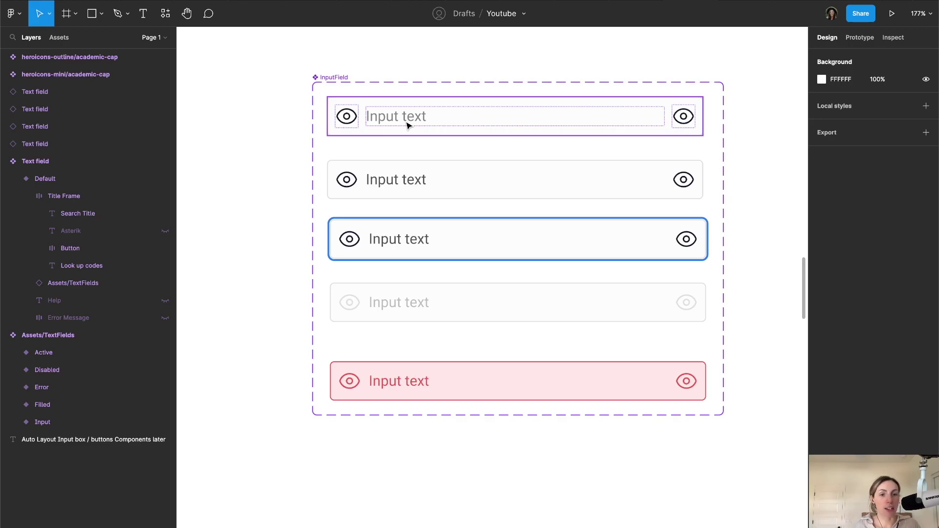
- Select the Default variant's Input text layer together with its matching layers in the other variants
click(407, 126)
double_click(407, 125)
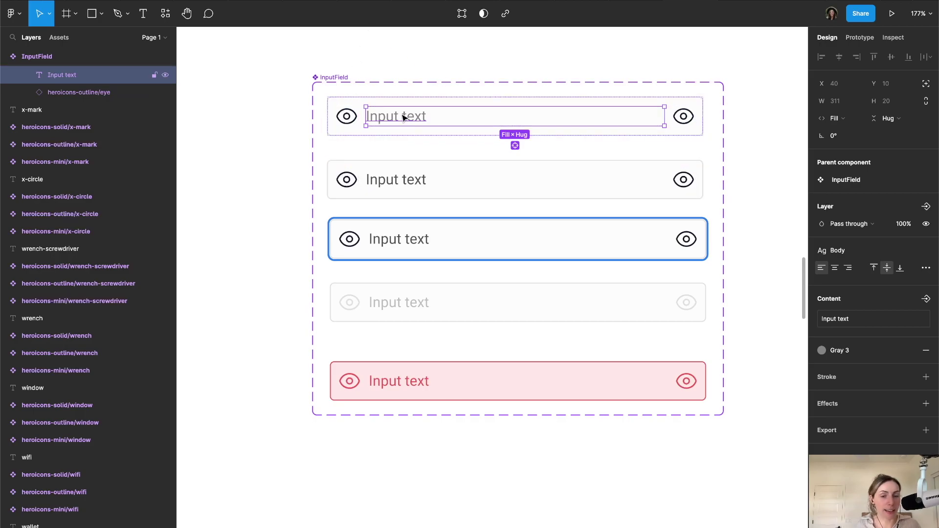
key(super+z)
scroll(509, 101, up, 5)
scroll(513, 186, down, 5)
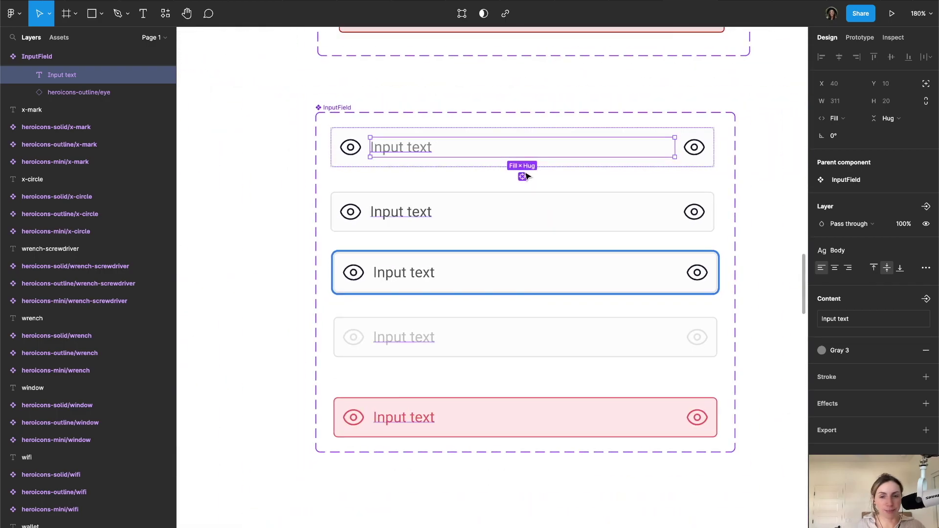
scroll(524, 179, up, 1)
key(alt+super+a)
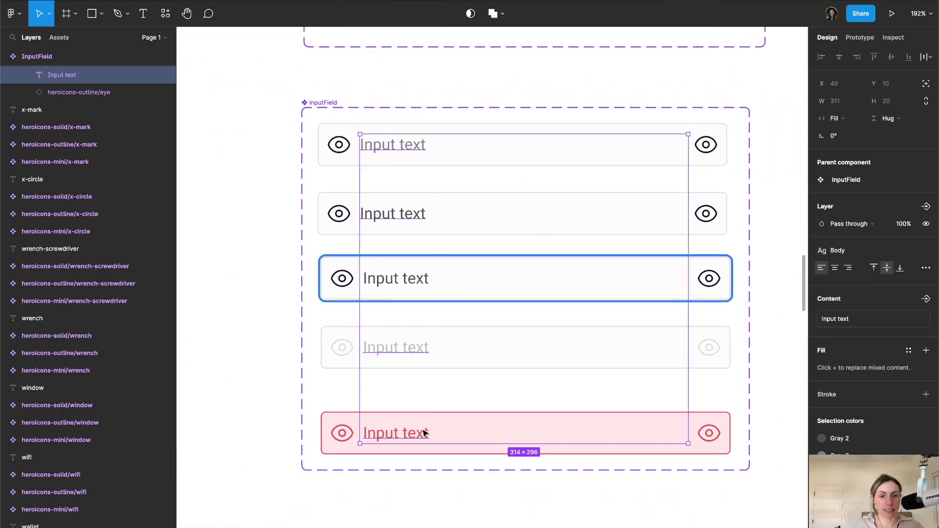
- Add the nested Input text layer of the Selected variant to the current text selection
key(shift)
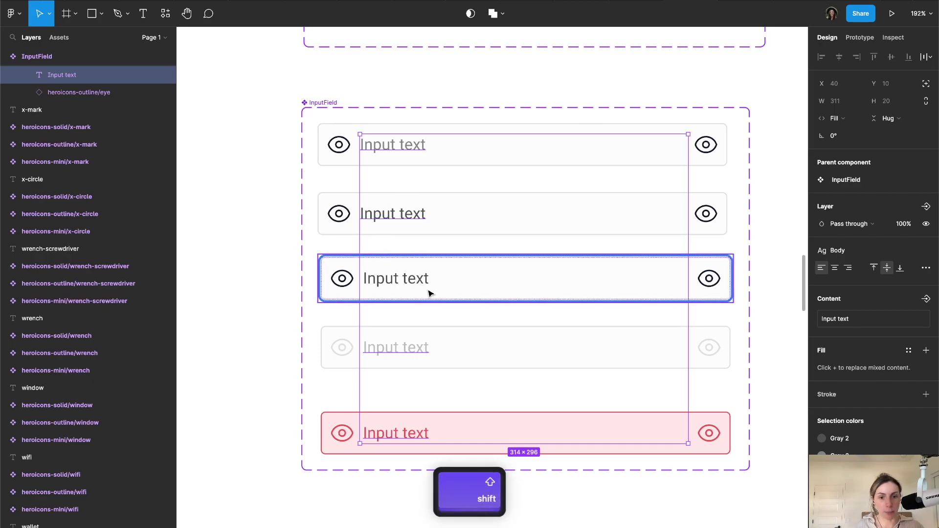
shift+click(419, 283)
shift+click(419, 282)
shift+click(419, 282)
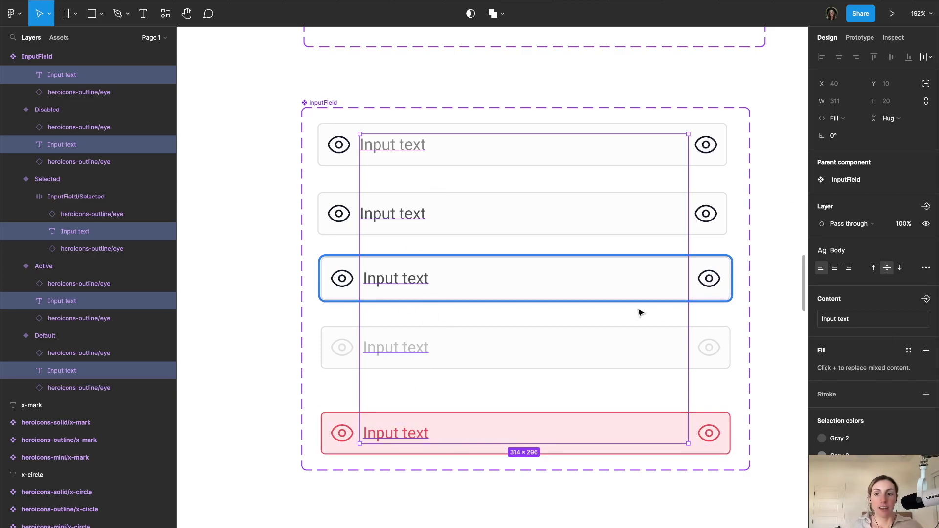
- Create a text component property named Text, with the value Input text, for the selected Input text layers
click(922, 303)
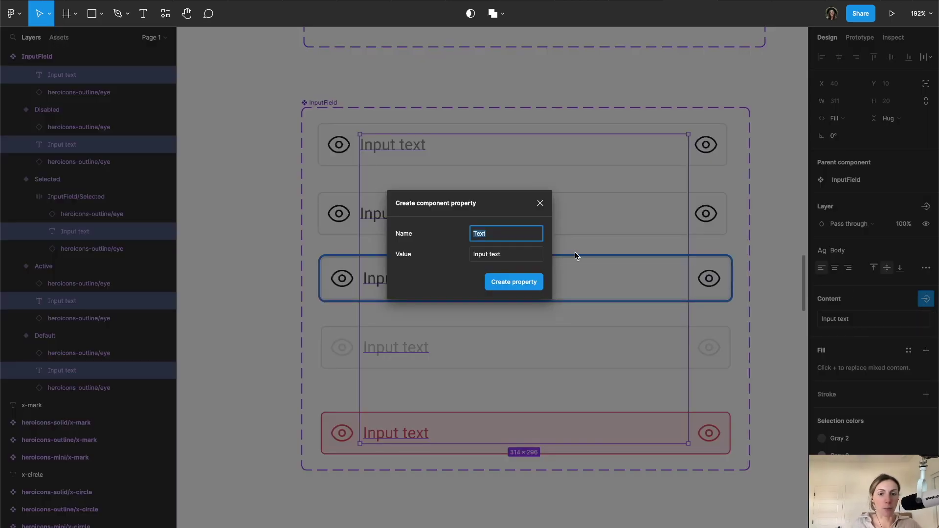
key(shift)
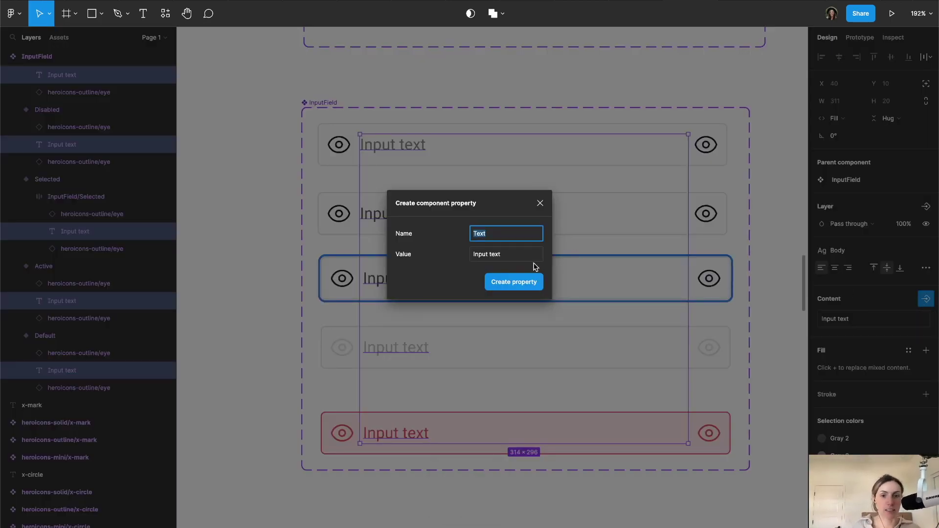
click(505, 283)
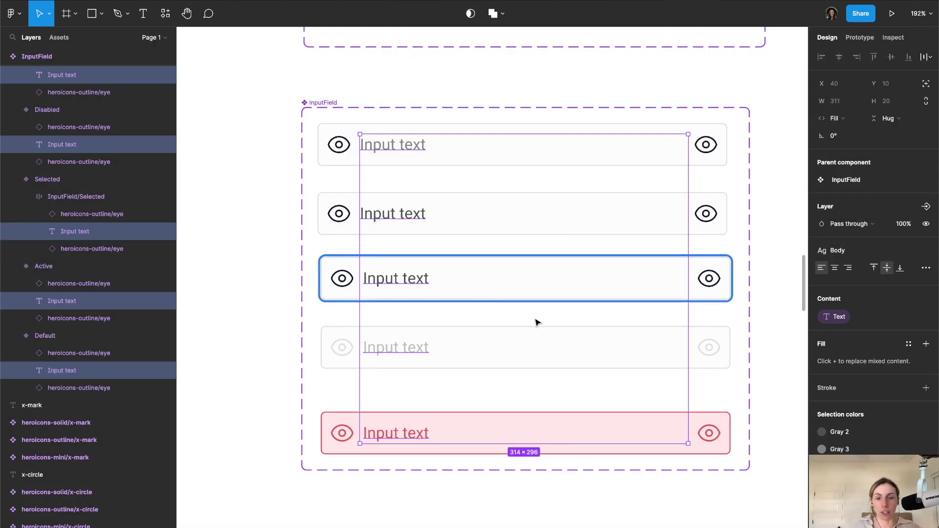
- Create a visibility property named Left Icon, with the value True, for the left eye icons in all InputField variants
scroll(624, 304, down, 5)
scroll(392, 281, down, 2)
click(386, 160)
shift+click(386, 200)
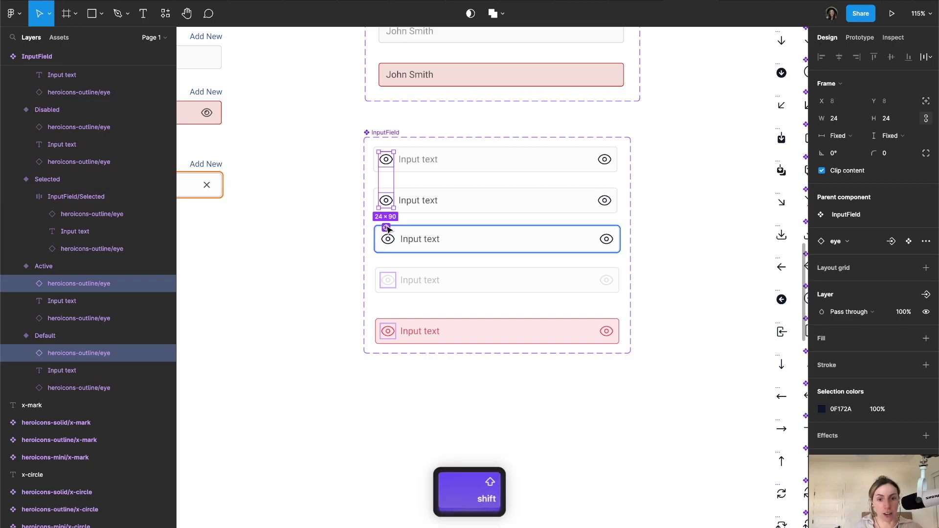
click(386, 227)
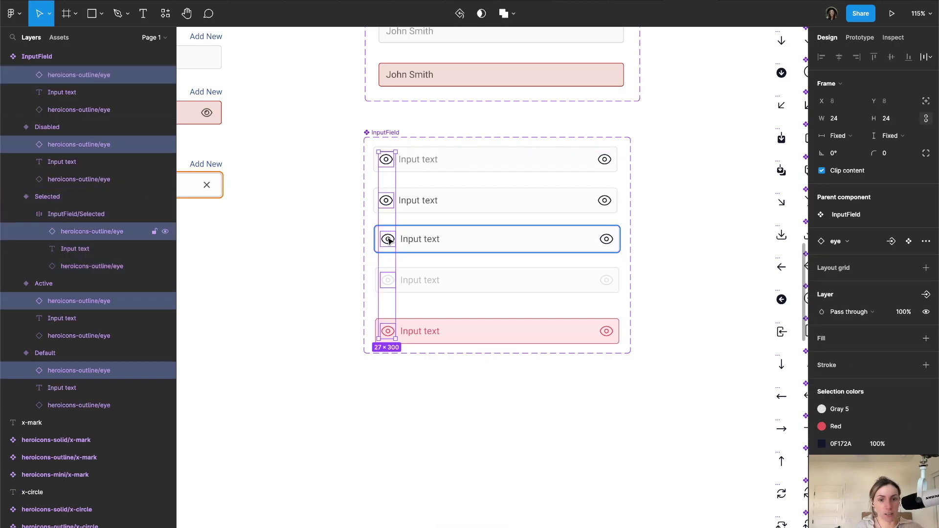
click(925, 296)
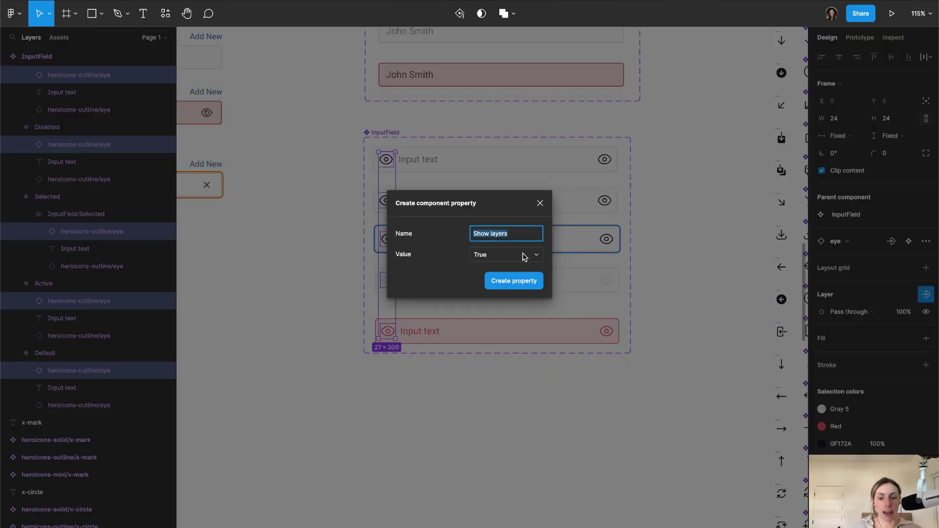
text(Left )
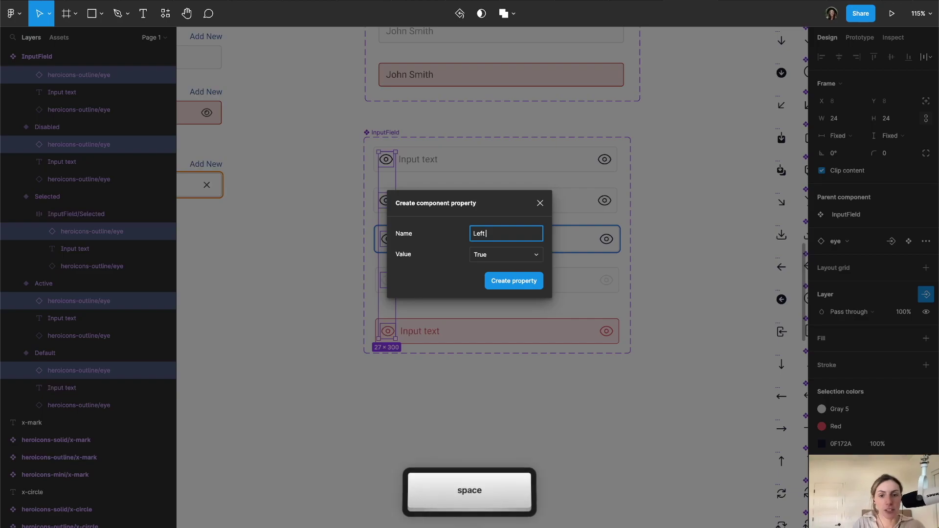
text(Icon)
key(Return)
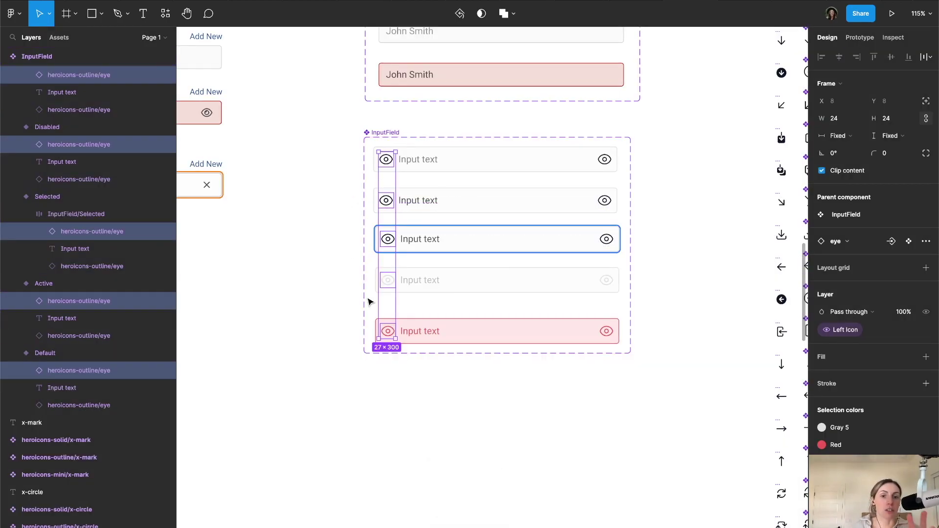
- Create a visibility property named Right Icon, with the value True, for the right eye icons in all InputField variants
click(604, 159)
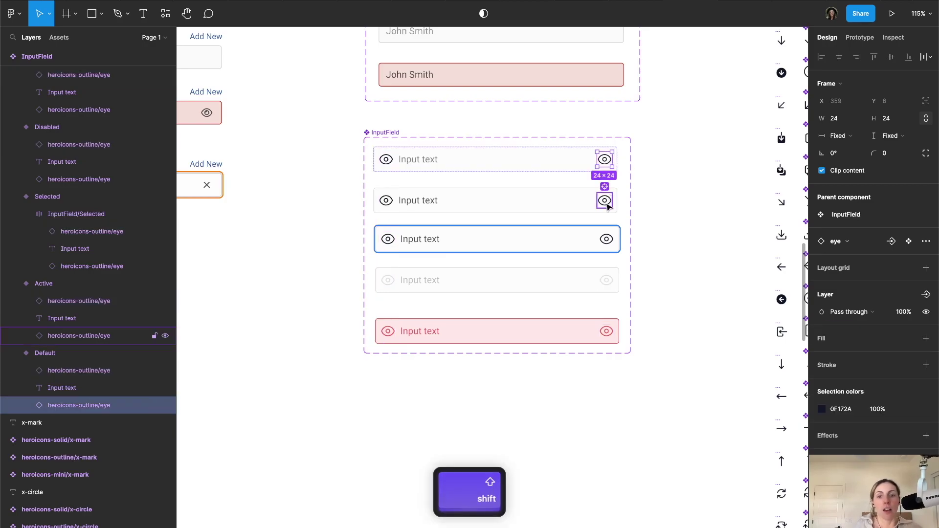
click(605, 186)
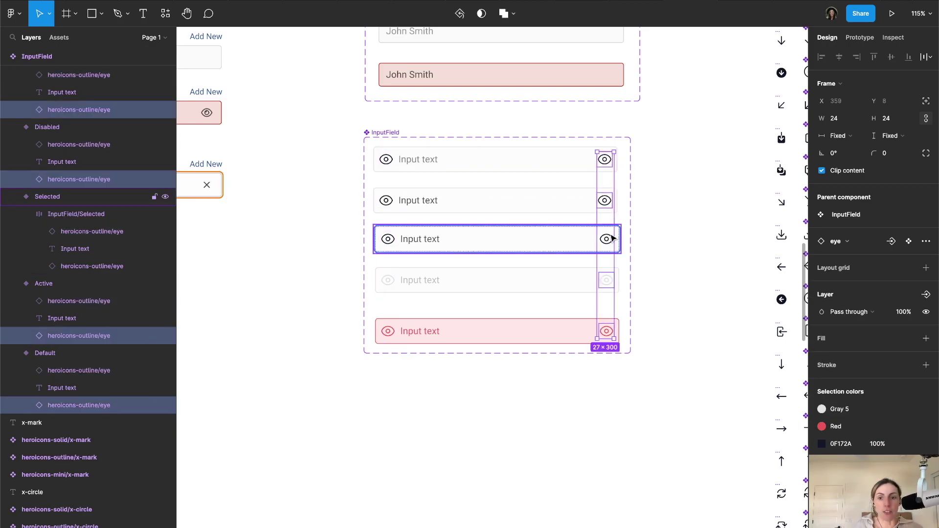
click(926, 296)
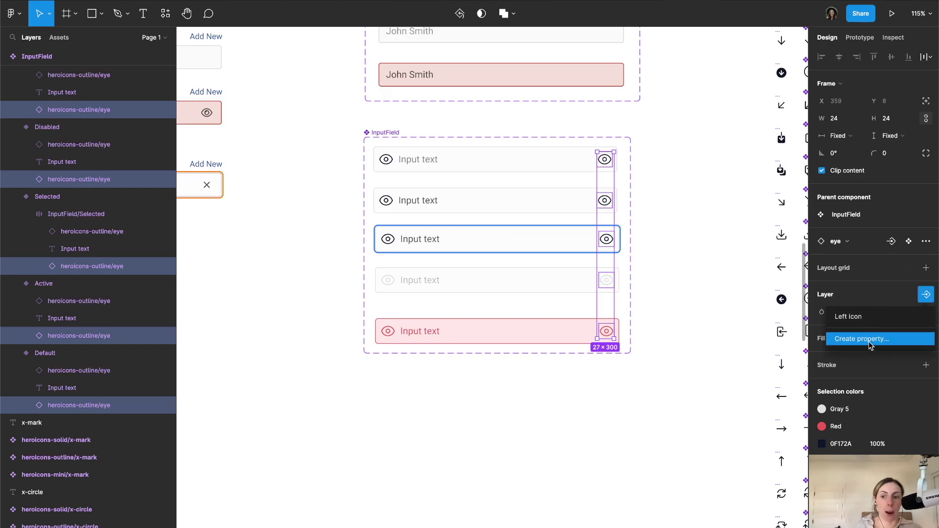
click(861, 339)
text(Right Icon)
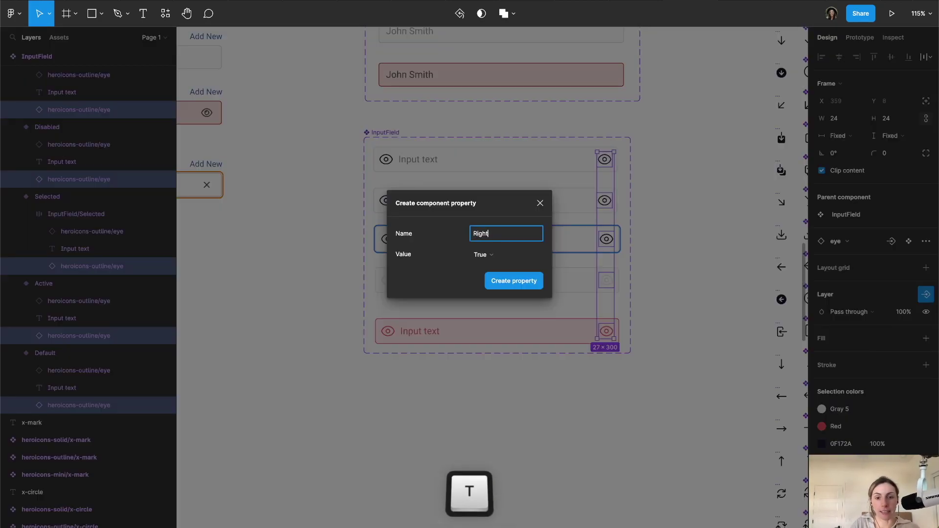
key(Return)
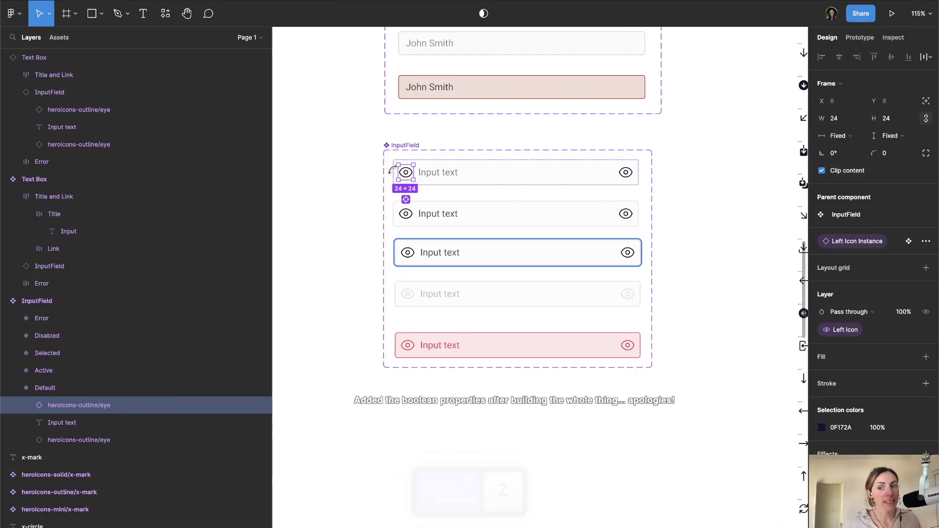
- Undo the Left Icon Instance property on the Default variant's left eye icon and deselect the icon
key(super+z)
key(super+z)
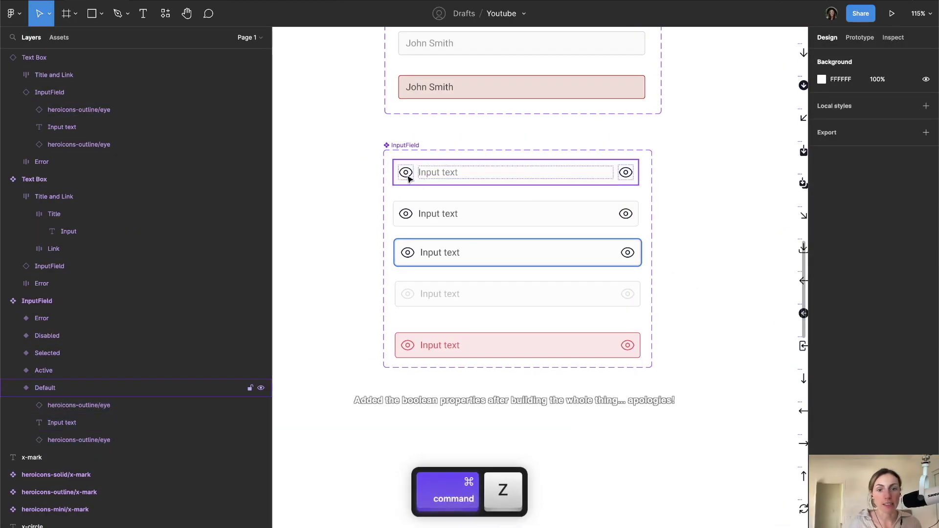
click(406, 175)
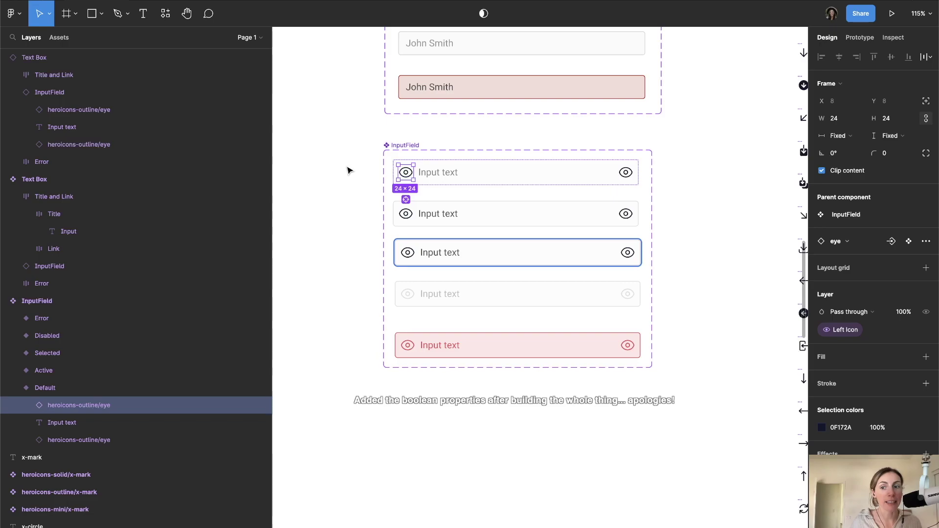
click(355, 230)
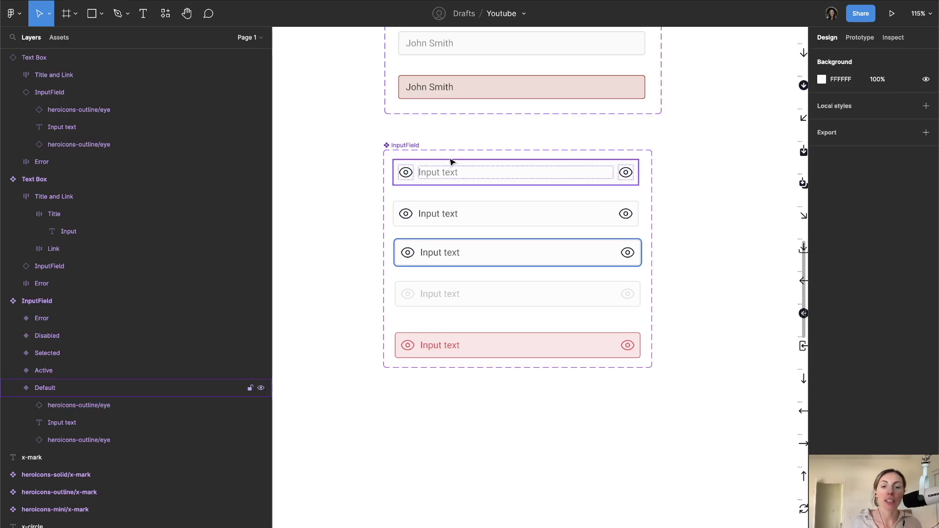
- Start an instance swap property named Left Icon Instance for the left eye icons in all InputField variants
double_click(405, 173)
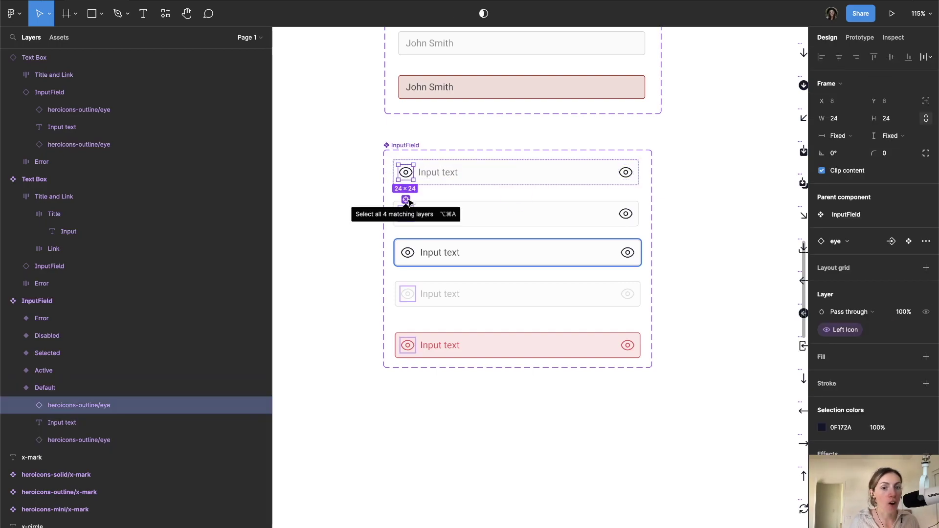
click(407, 200)
shift+click(408, 252)
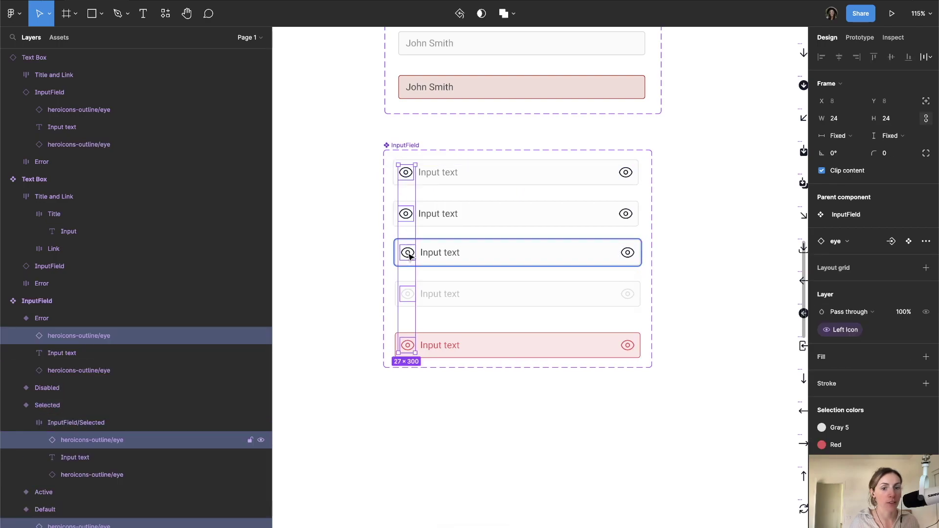
click(895, 245)
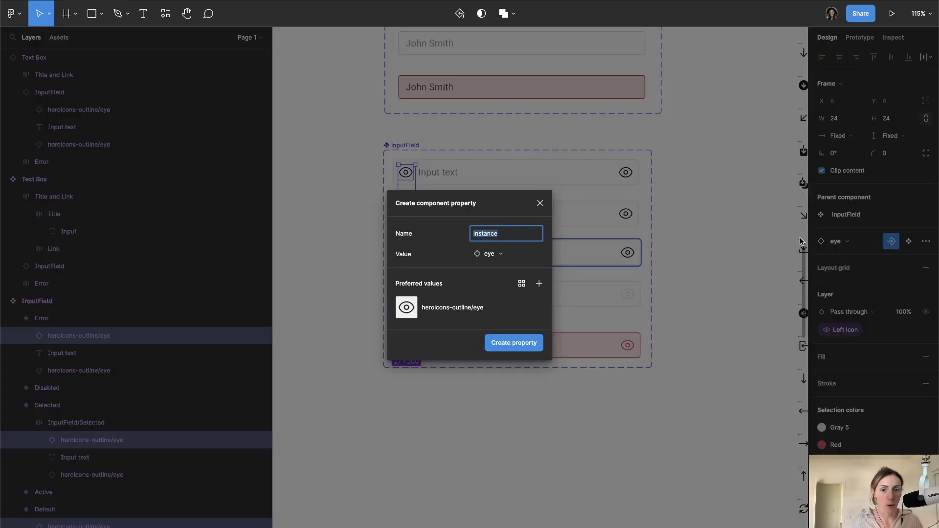
key(Left)
text(Left Icon)
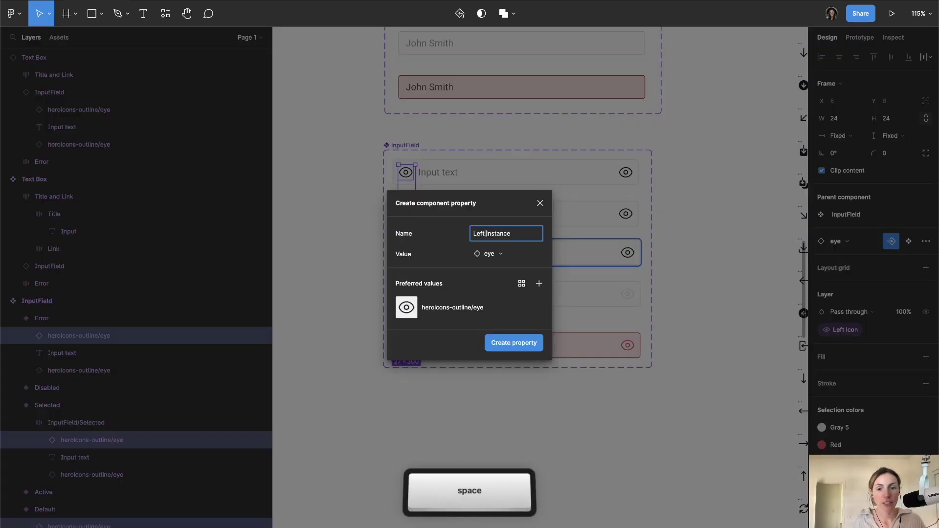
- Try out several heroicons-outline icons as preferred values for Left Icon Instance and clear the whole group's selection, including eye
click(539, 283)
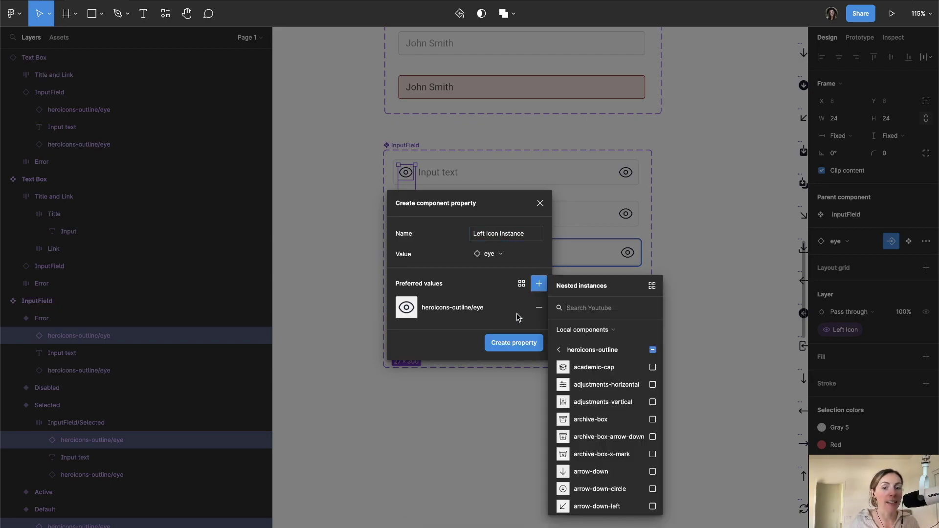
click(652, 367)
click(653, 384)
click(652, 401)
click(652, 420)
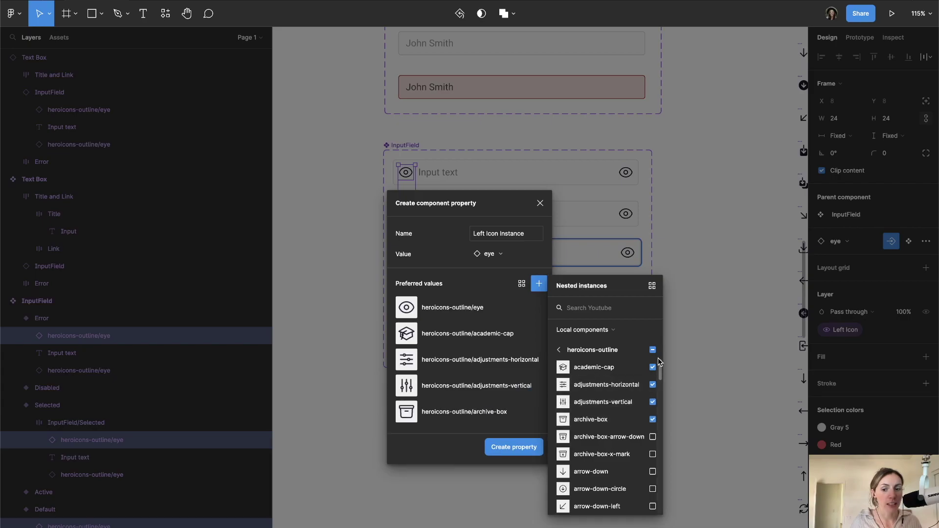
click(652, 350)
click(652, 351)
click(652, 351)
- Create Left Icon Instance with preferred values academic-cap, adjustments-horizontal, adjustments-vertical, archive-box and archive-box-arrow-down
click(652, 368)
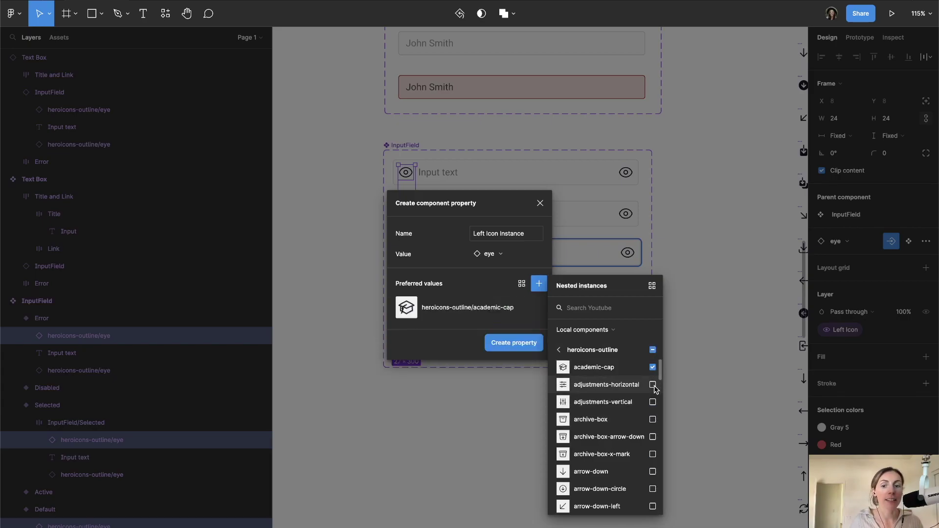
click(653, 384)
click(652, 401)
click(652, 419)
click(653, 437)
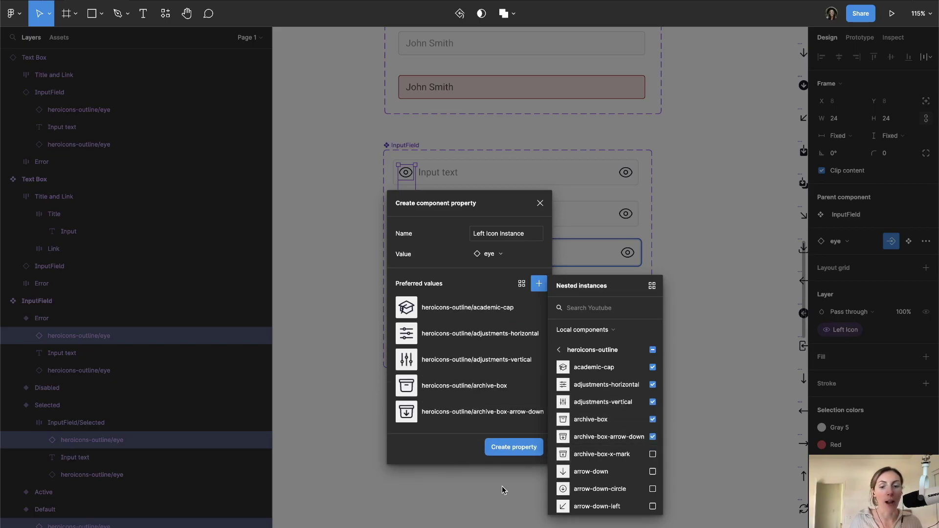
click(503, 447)
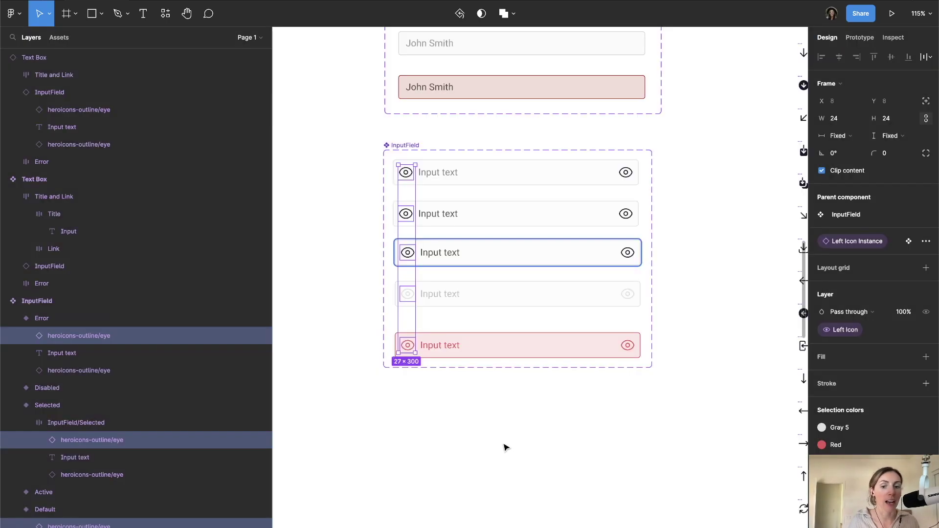
- Start an instance swap property named Right Icon Instance for the right eye icons in all InputField variants
click(626, 174)
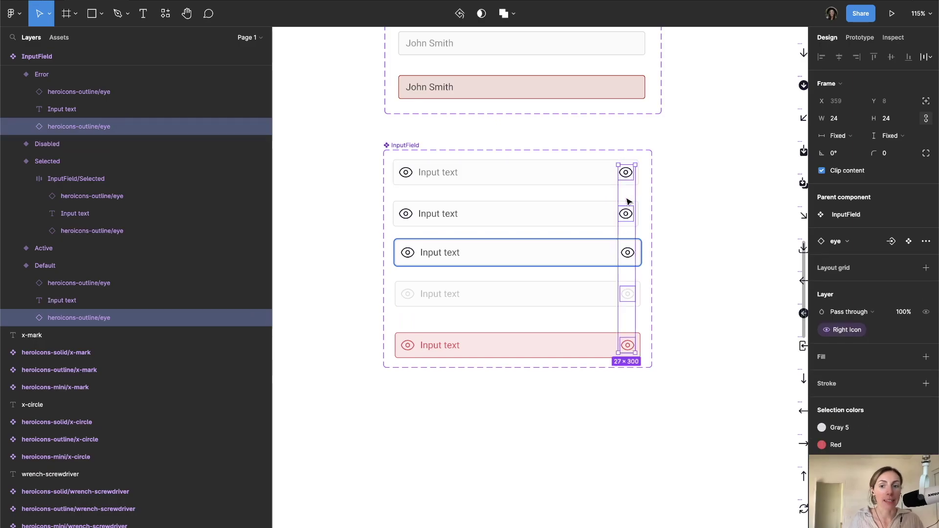
shift+click(627, 252)
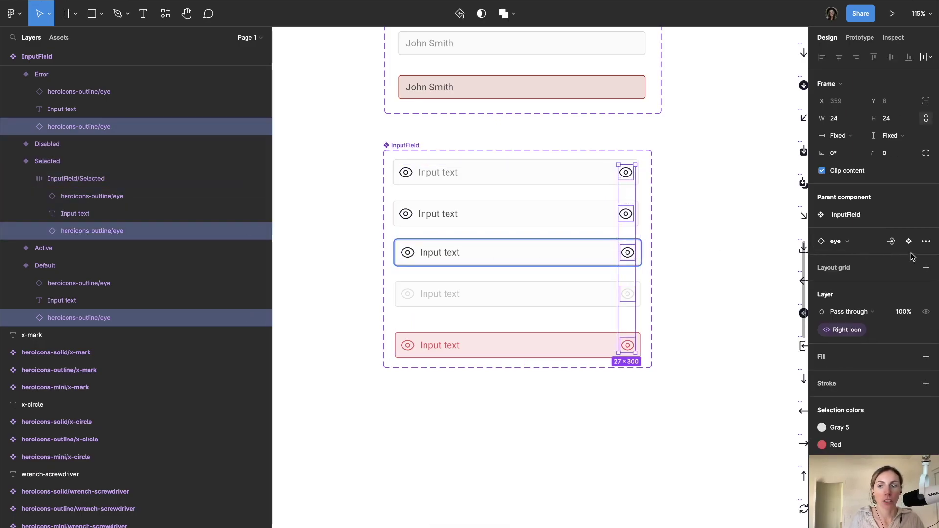
click(891, 241)
click(875, 289)
key(shift)
key(Left)
text(Right )
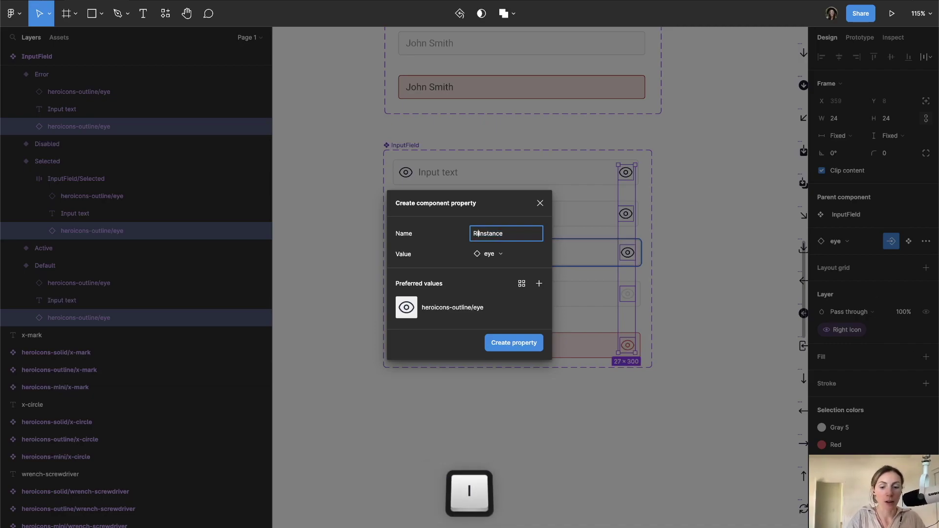
text(Icon)
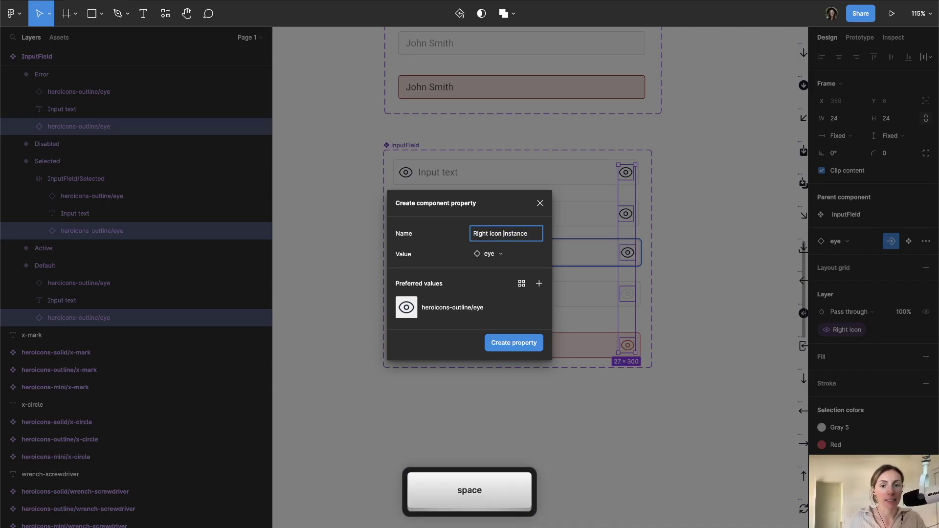
- Create Right Icon Instance, adding ellipsis-horizontal-circle, ellipsis-horizontal, document-text, document-plus, document-magnifying-glass and document-minus to its preferred values
click(538, 284)
scroll(636, 441, down, 10)
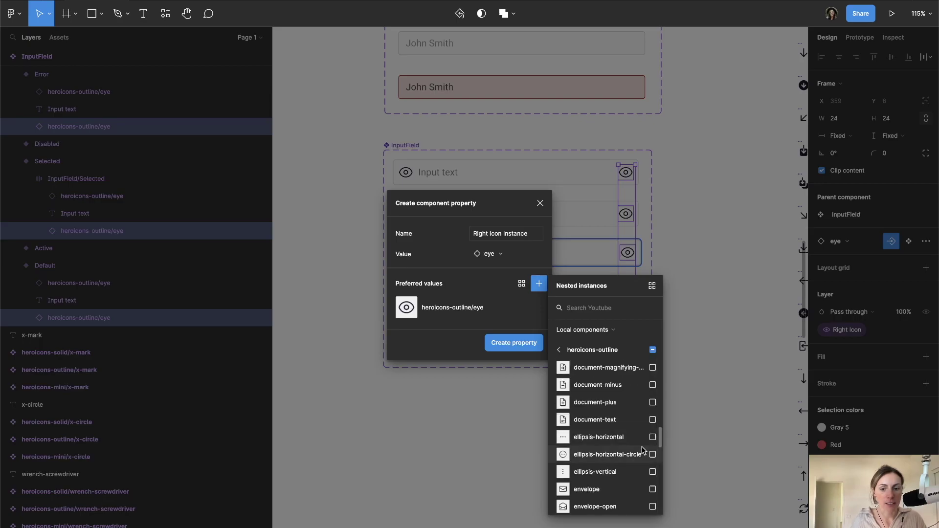
click(651, 454)
click(653, 437)
click(652, 419)
click(653, 402)
click(653, 367)
click(653, 385)
scroll(626, 386, up, 10)
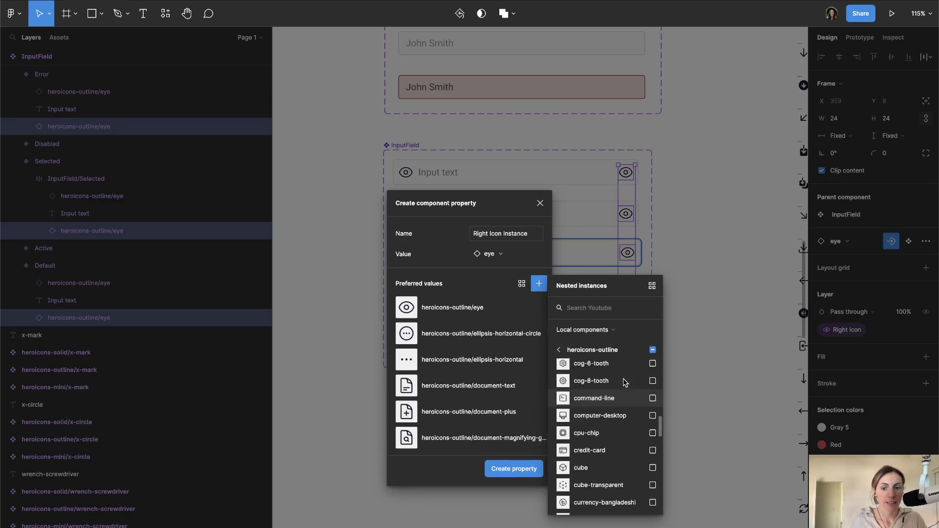
click(514, 468)
- Review the component properties of the existing Text field component set
ctrl+scroll(523, 474, down, 5)
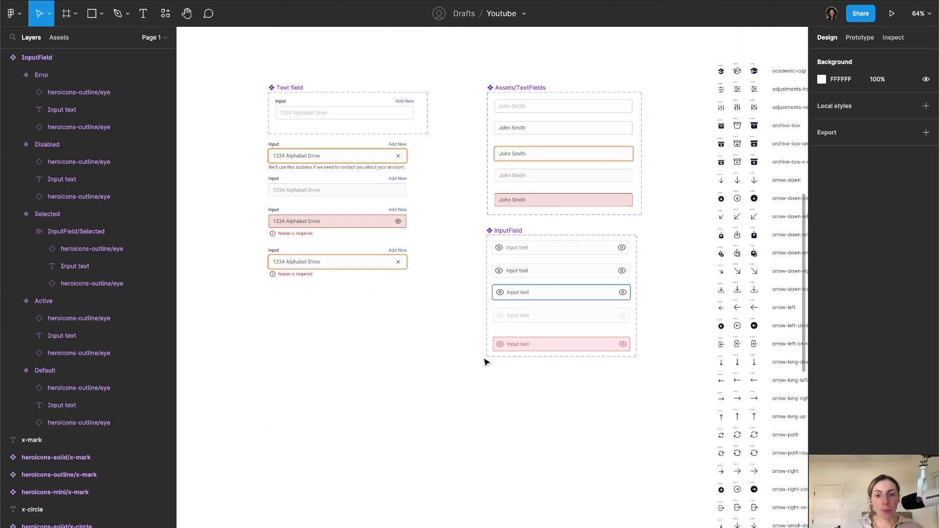
drag(219, 68, 444, 139)
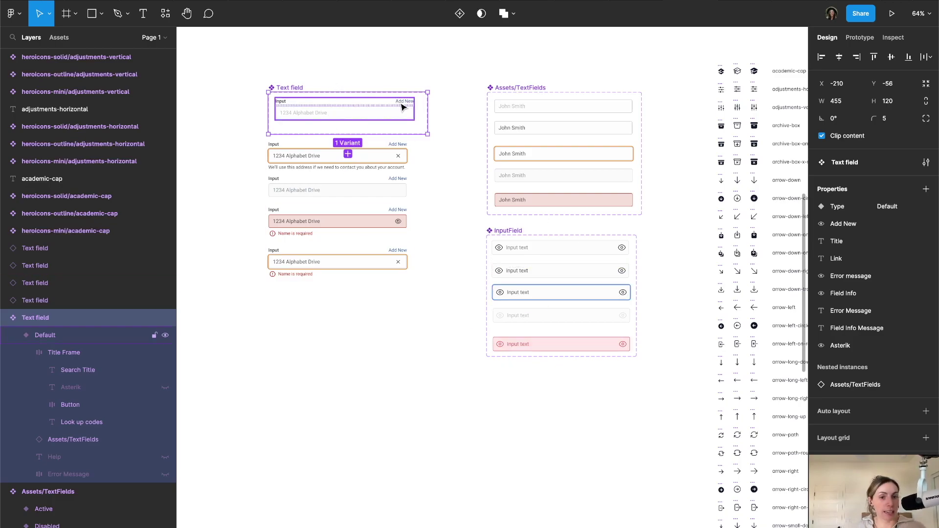
click(300, 243)
click(433, 379)
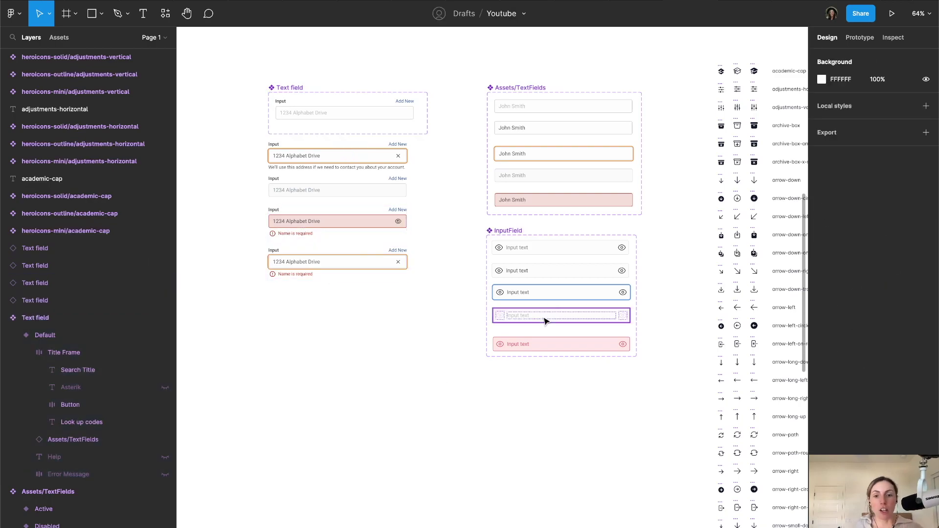
- Place an instance of InputField's Default variant below the Text field examples, at X -210, Y 611
alt+click(529, 250)
drag(291, 346, 308, 336)
key(alt)
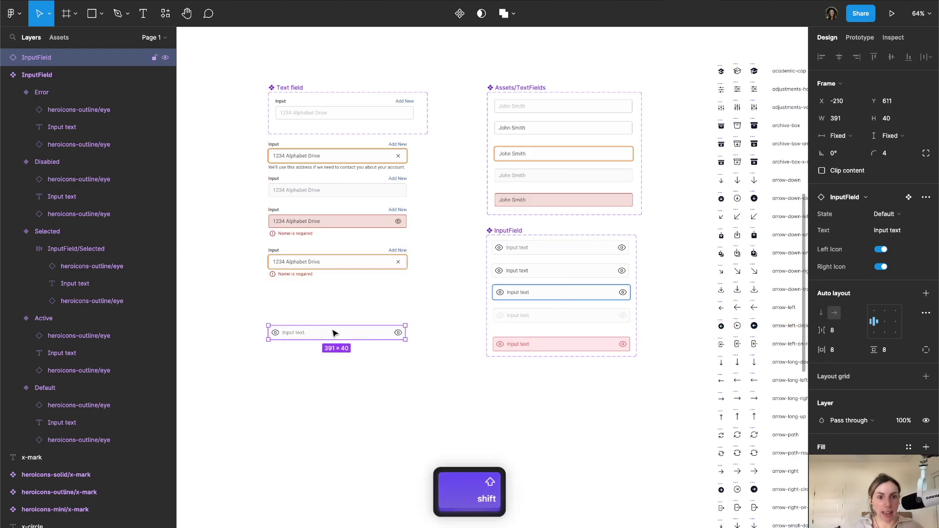
- Add a text label reading Input just above the InputField instance
scroll(335, 331, up, 5)
click(304, 314)
key(t)
click(301, 314)
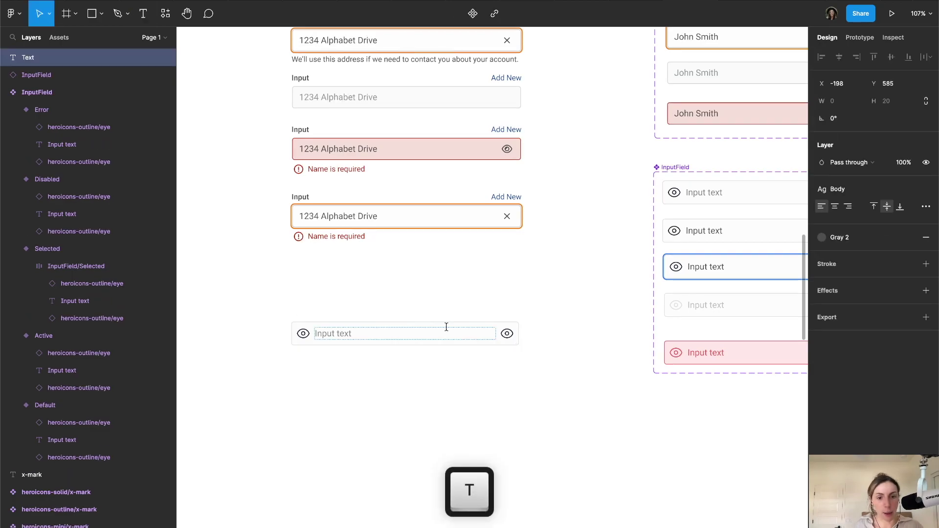
key(Escape)
scroll(362, 280, up, 3)
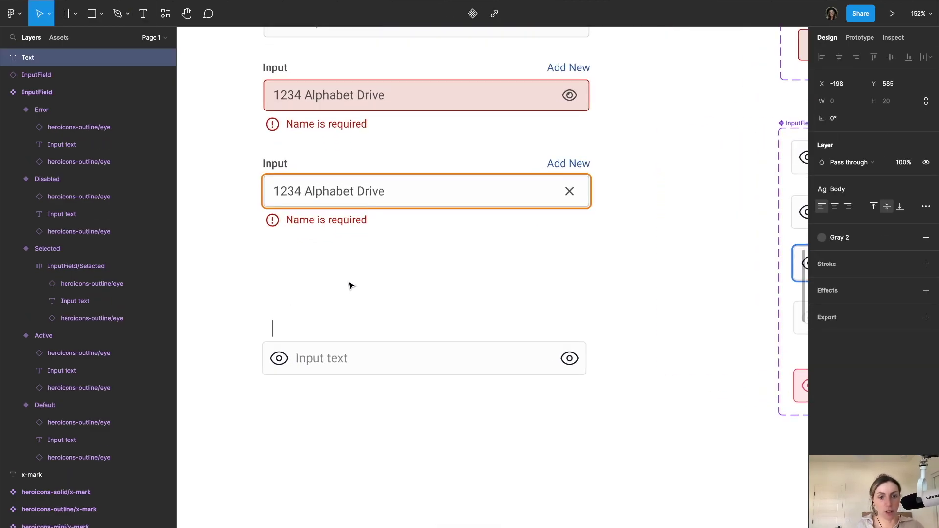
text(Inp)
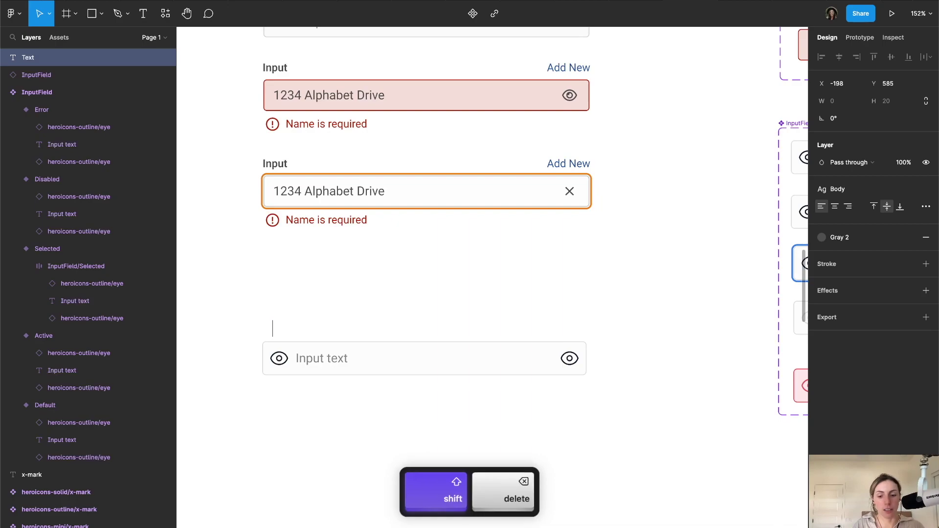
text(ut)
key(Escape)
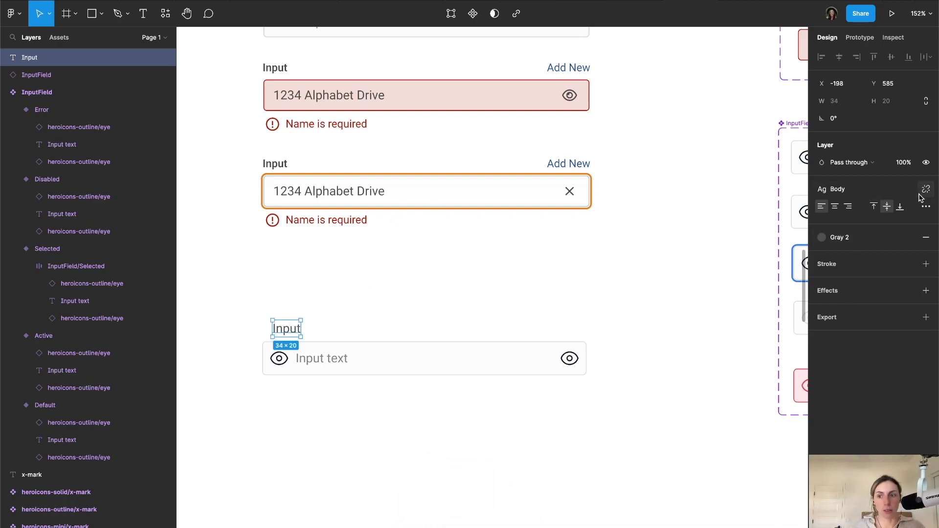
- Detach the Body text style from the new Input label and set its font weight to SemiBold
click(925, 190)
click(832, 224)
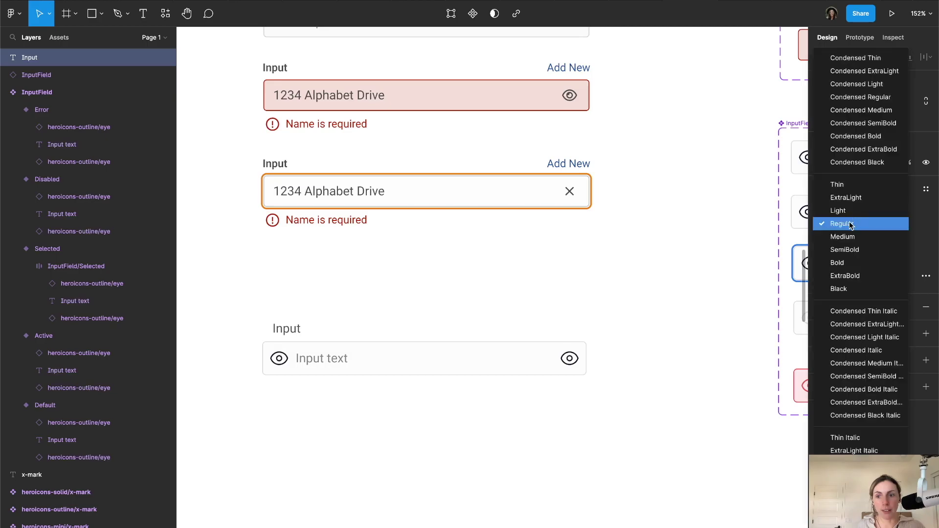
click(847, 248)
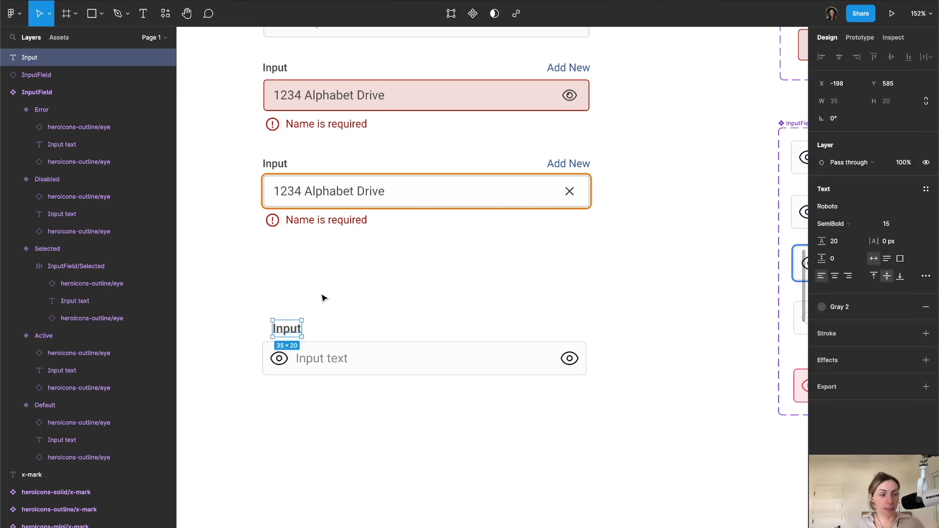
- Wrap the Input label in an auto layout frame named Title
key(shift+a)
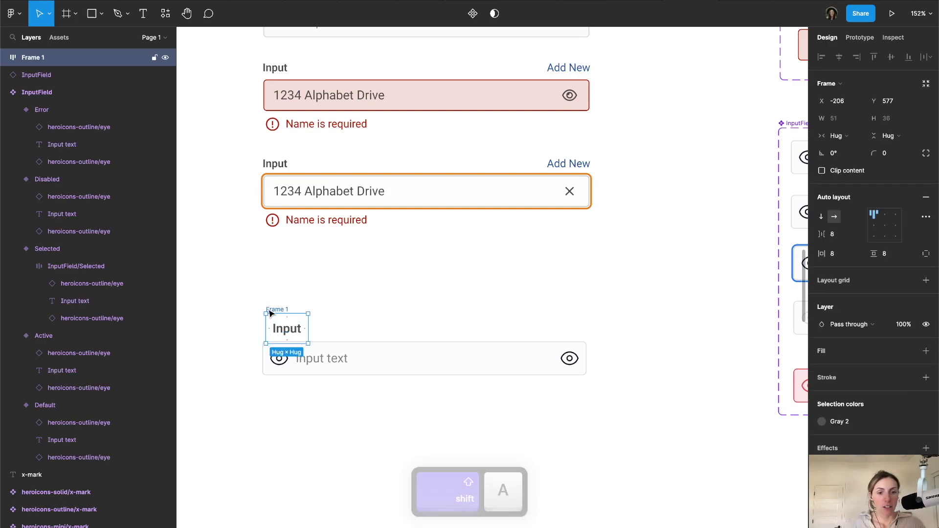
text(Title)
key(Return)
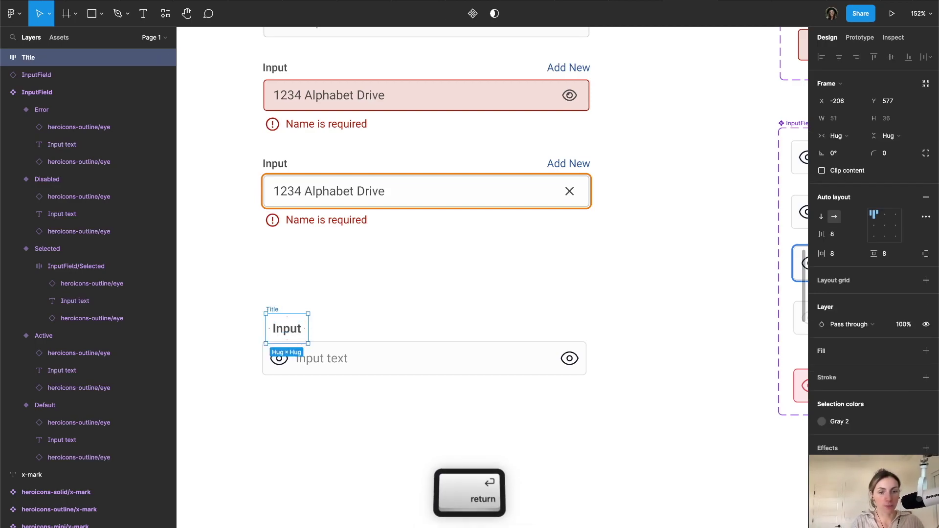
- Set the Title frame's vertical padding to 4 and position it directly above the field at X -210, Y 583
click(899, 255)
text(4)
key(Return)
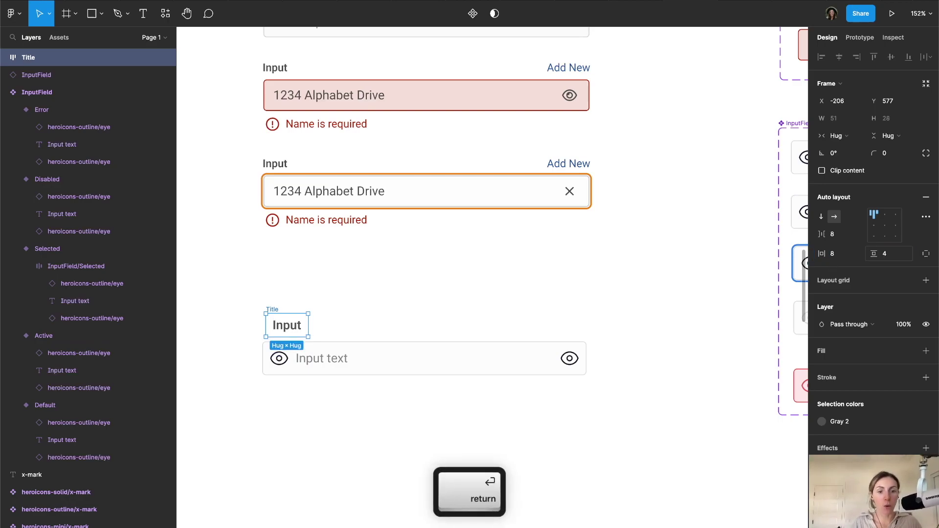
drag(275, 311, 269, 318)
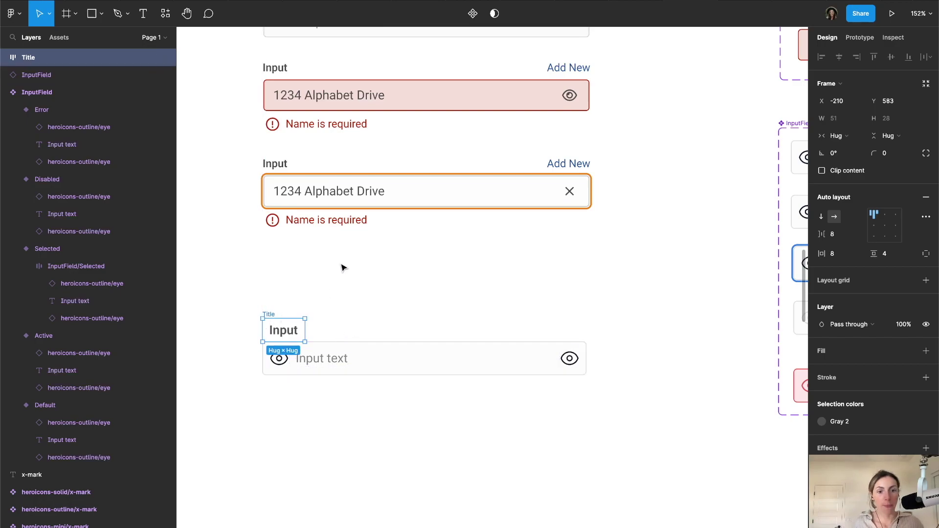
- Duplicate the Title frame to the field's right end at X 130, Y 583, with its content aligned middle right
key(shift+alt)
key(super+z)
key(shift+alt)
drag(269, 313, 554, 323)
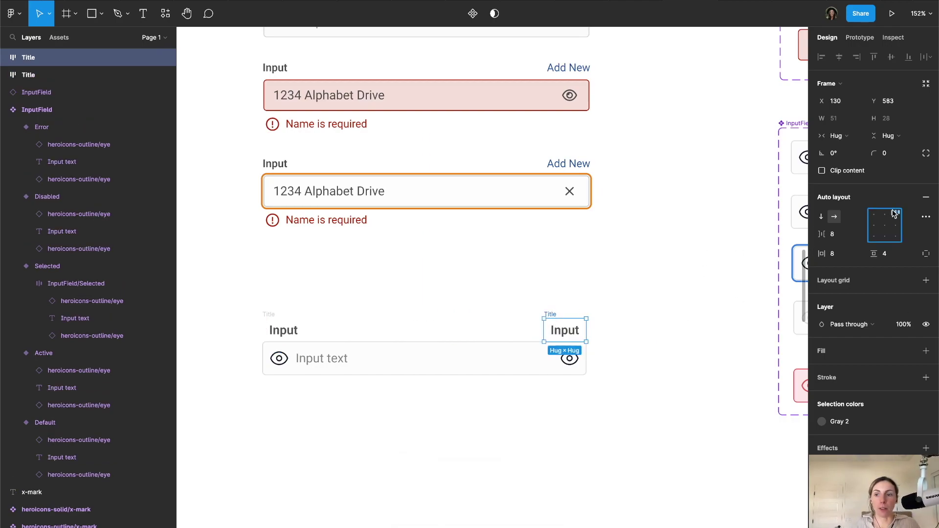
shift+click(281, 326)
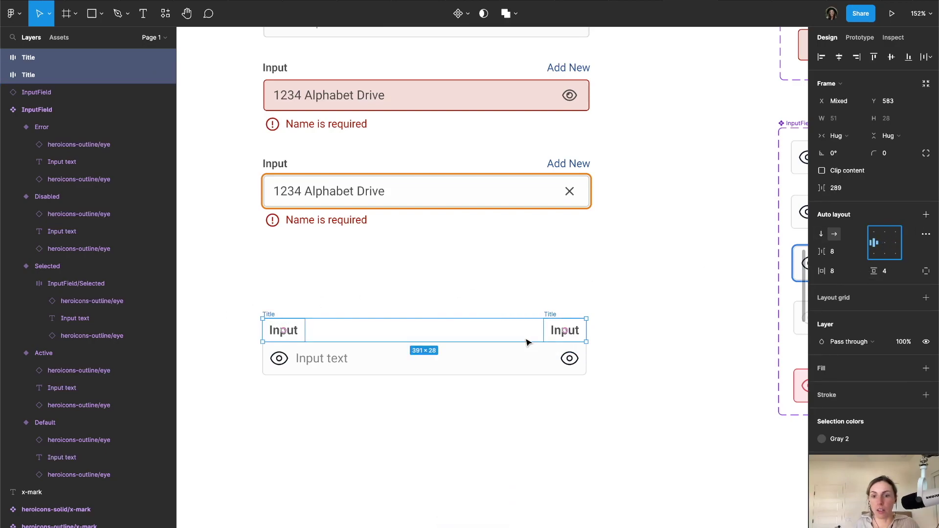
click(555, 315)
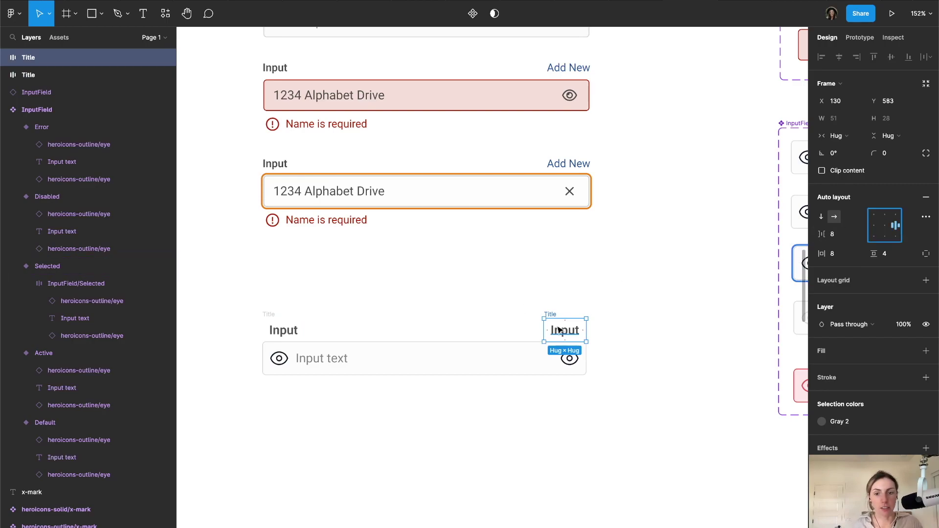
- Change the duplicated label's text to Add New and move its frame to X 104, flush with the field's right edge
double_click(559, 330)
text(Add New)
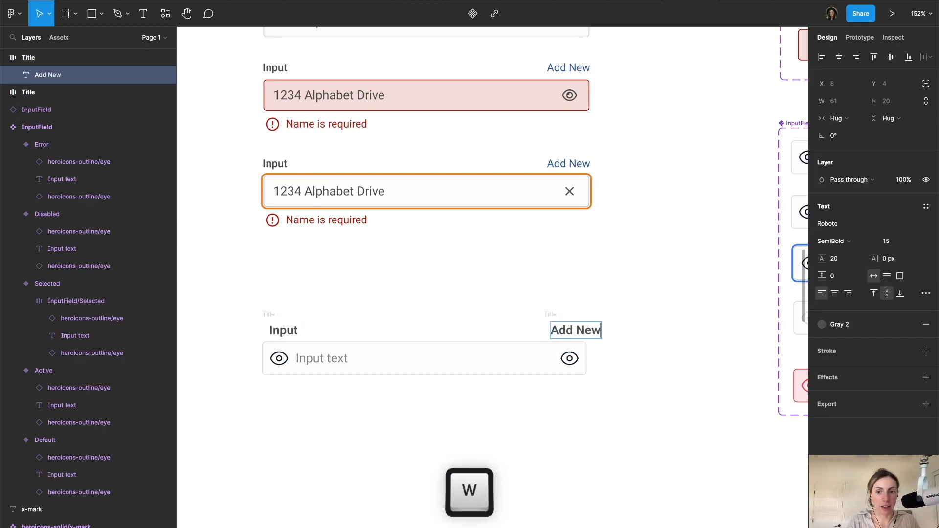
click(552, 313)
drag(550, 316, 528, 315)
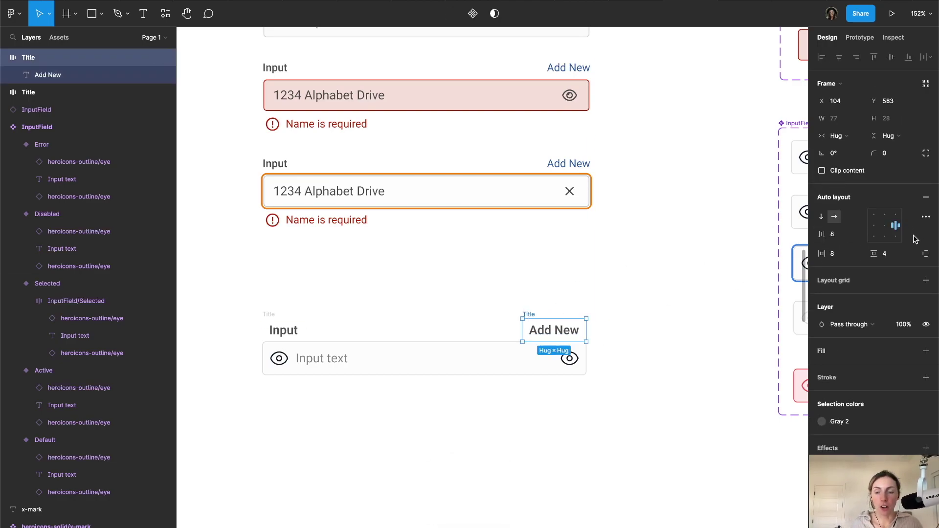
- Style the Add New text with Regular weight, the Blue 1 color style and font size 13
key(Return)
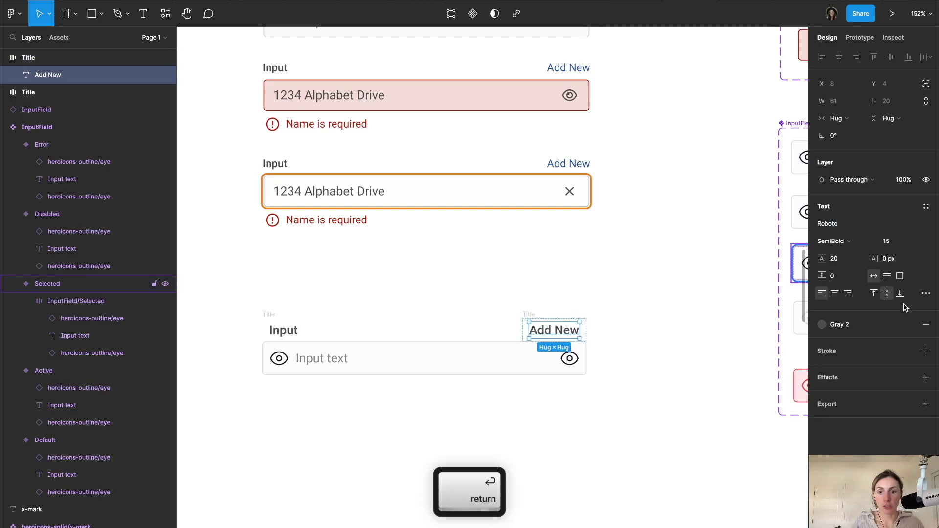
click(834, 244)
click(836, 255)
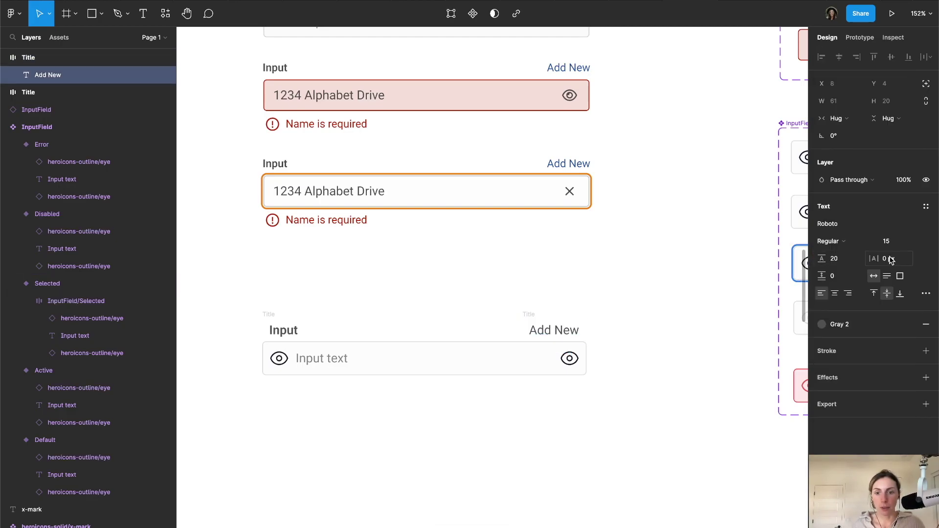
click(846, 325)
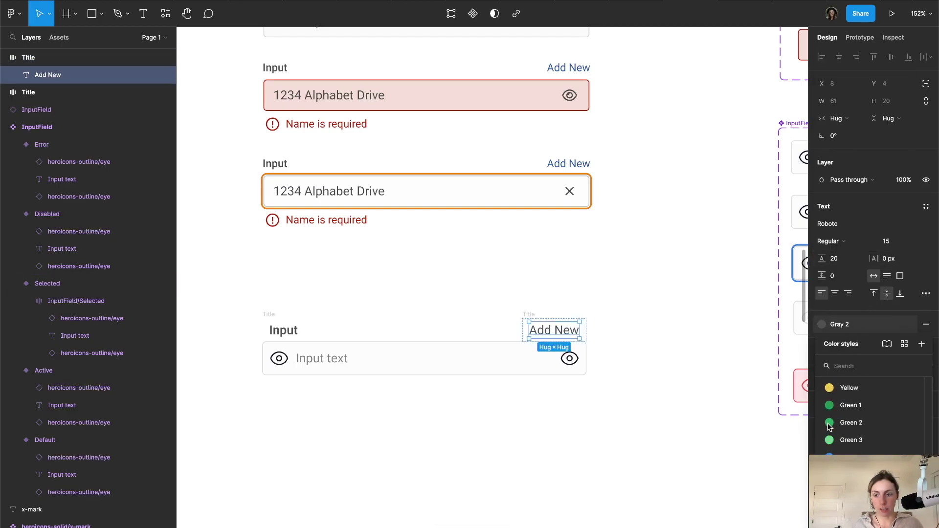
click(851, 456)
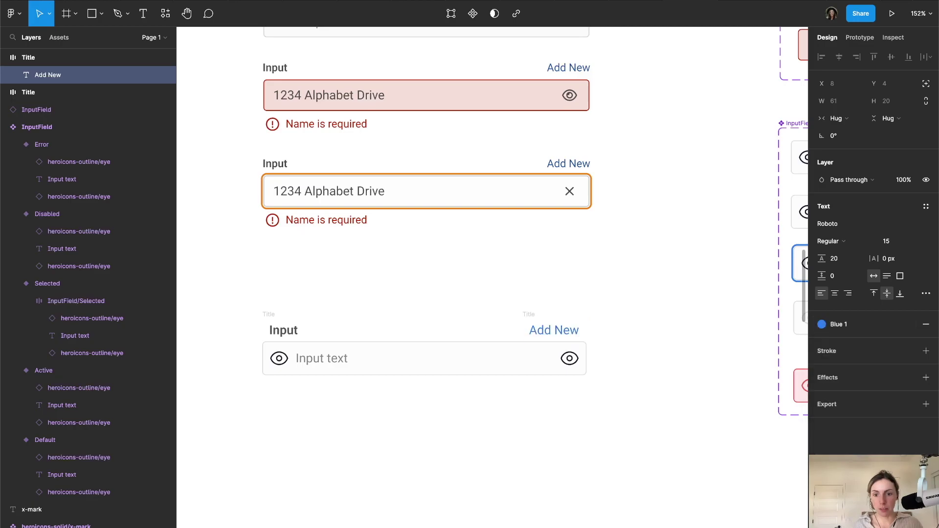
click(909, 241)
click(903, 215)
- Rename the frame around the Add New text as Link
click(536, 315)
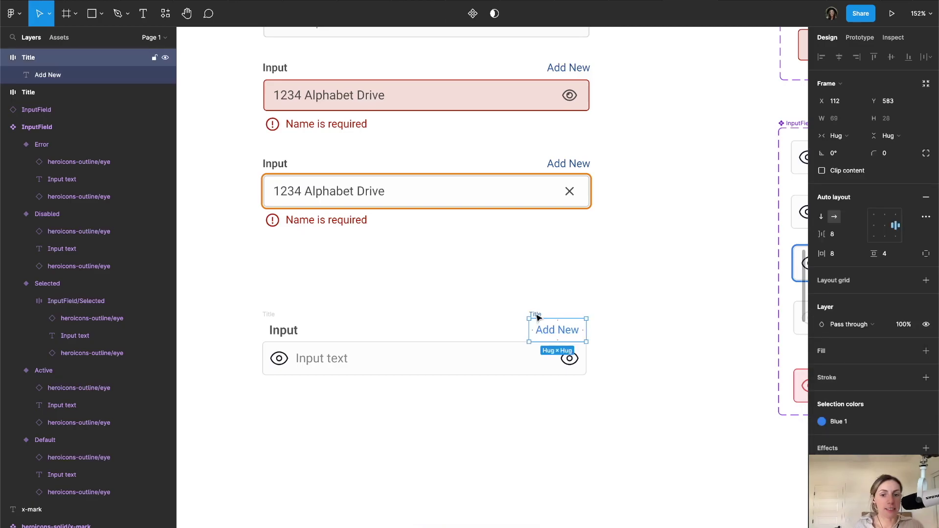
key(shift)
text(Link)
key(Return)
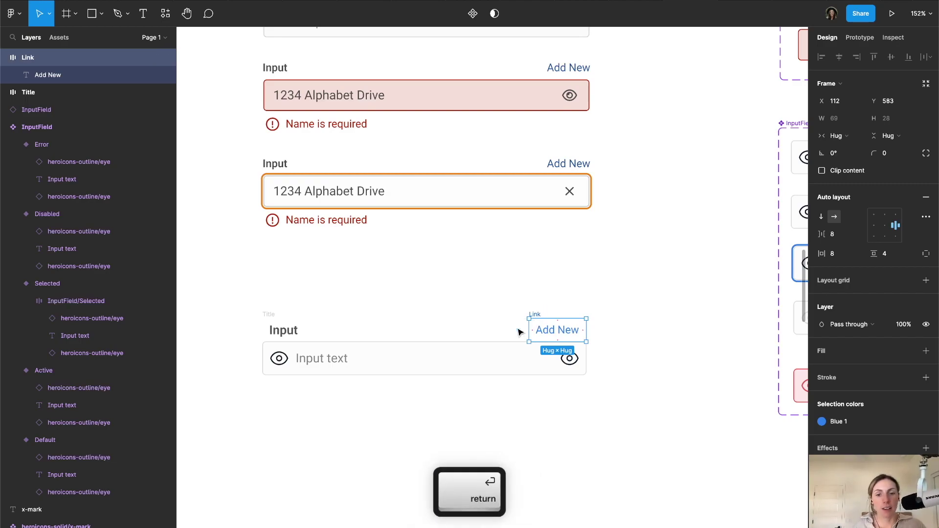
- Duplicate the Link frame below the field's left end and copy the field's eye icon in before its text
drag(538, 315, 272, 389)
ctrl+click(279, 359)
click(308, 385)
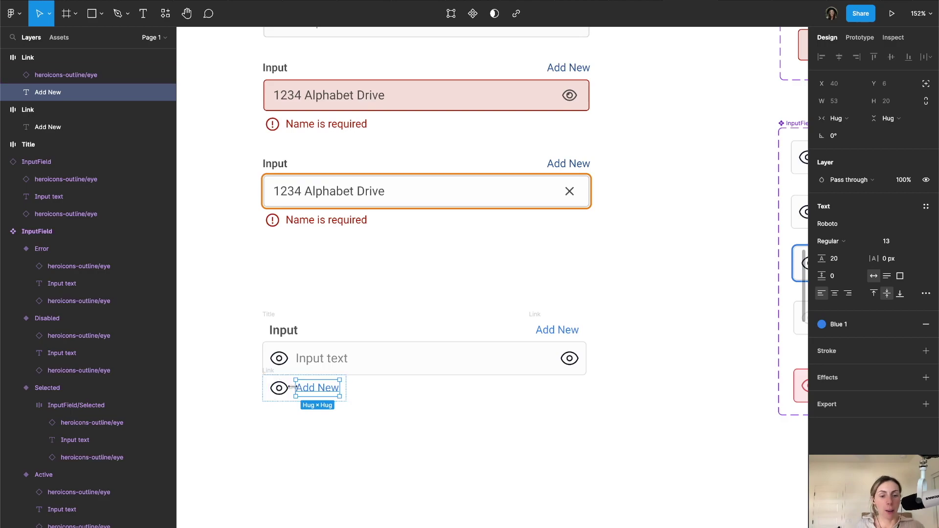
- Change the text below the field to "Name is required!" and apply the Red color style to it
double_click(325, 390)
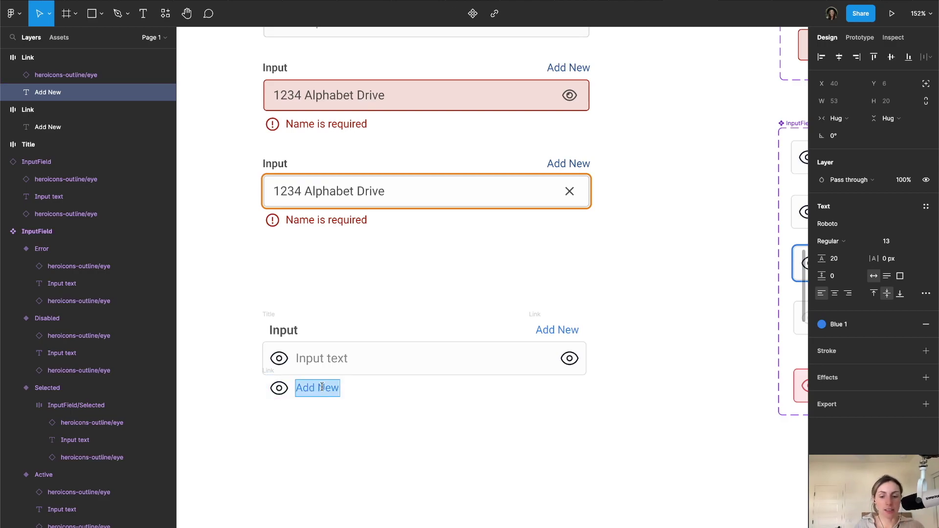
key(shift)
text(Name is required!)
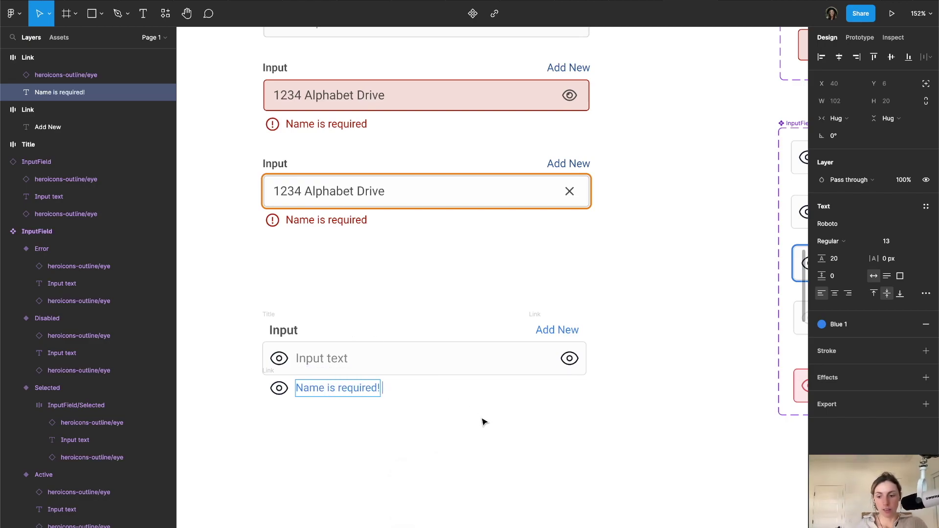
key(Escape)
click(909, 324)
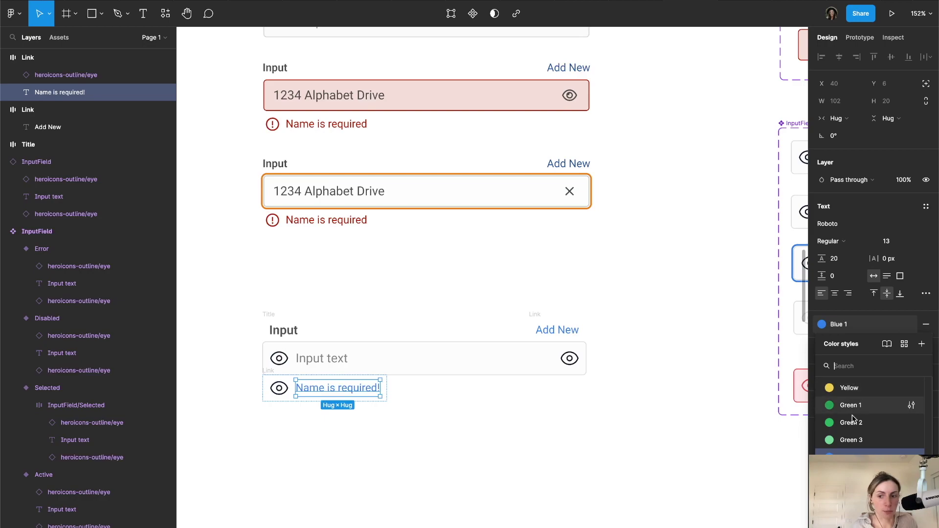
scroll(875, 416, up, 3)
scroll(861, 489, up, 1)
click(854, 504)
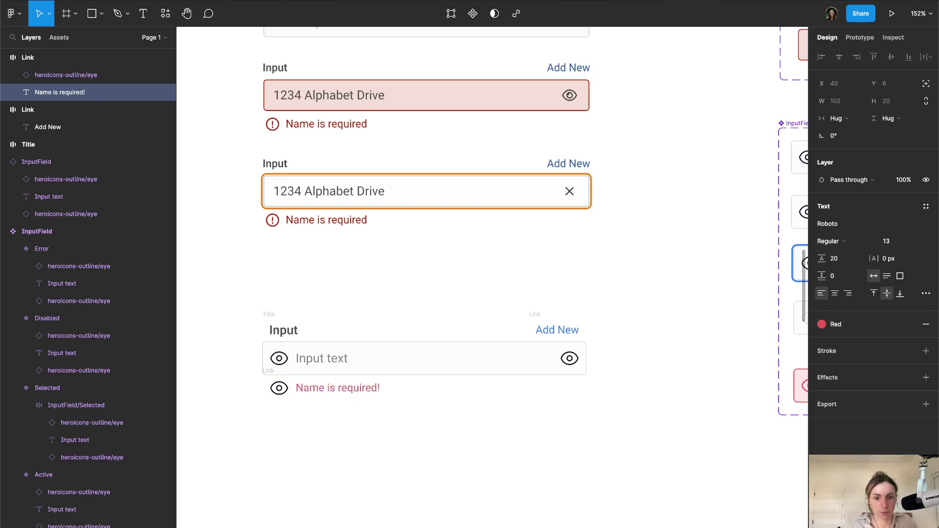
click(446, 461)
- Swap the eye icon beside the "Name is required!" message for the heroicons-outline exclaimation-circle icon
click(278, 392)
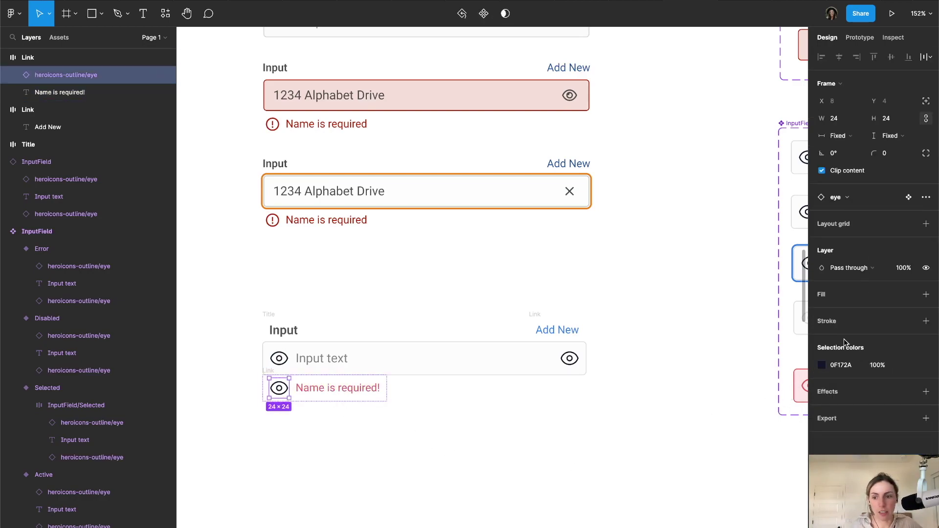
click(852, 200)
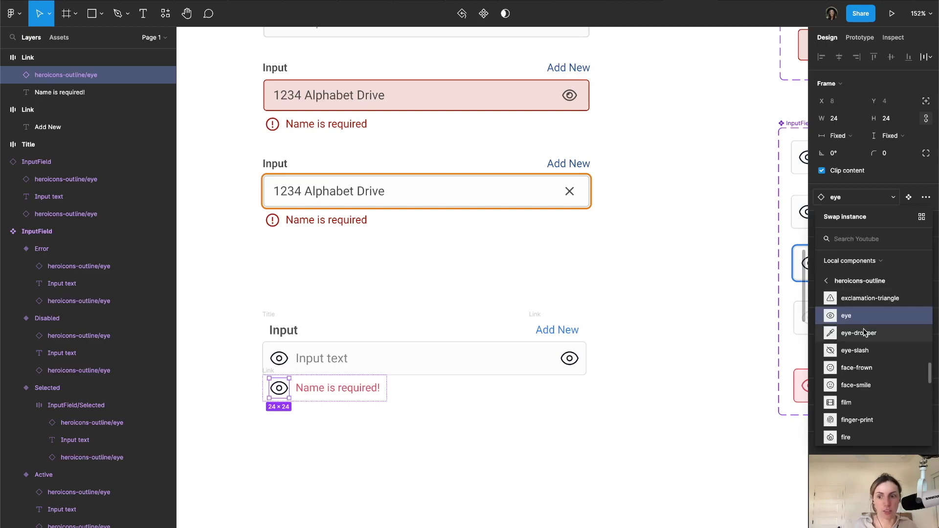
scroll(864, 327, up, 3)
click(866, 368)
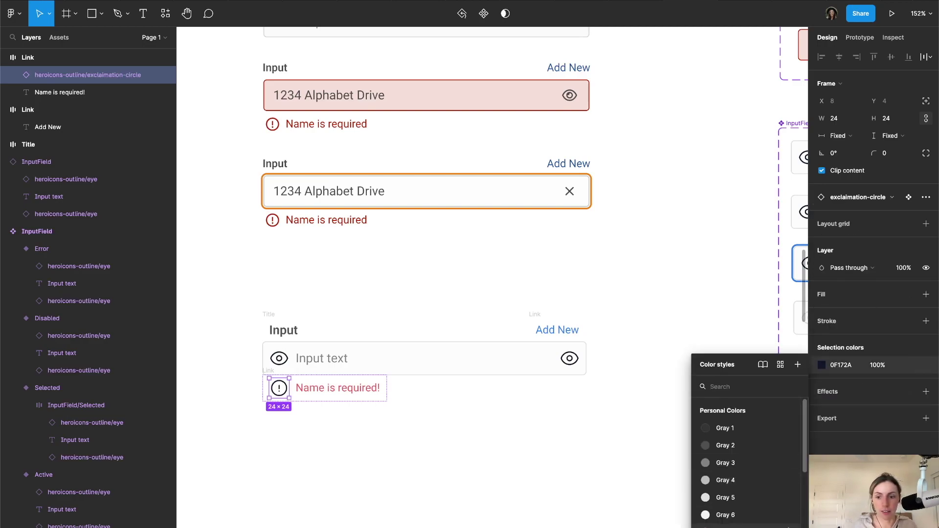
- Apply the Red color style to the exclamation icon and scale it down to suit the message text
click(729, 526)
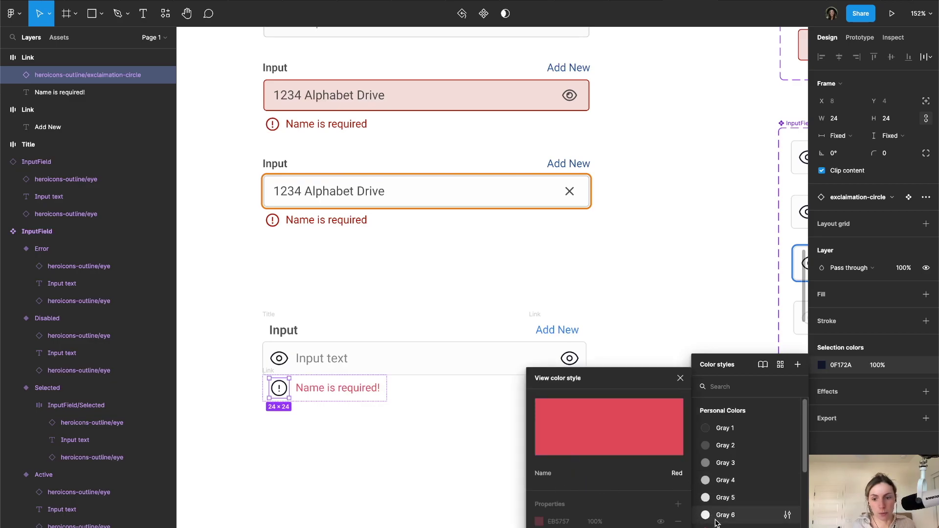
key(Escape)
key(super+z)
key(super+z)
click(455, 304)
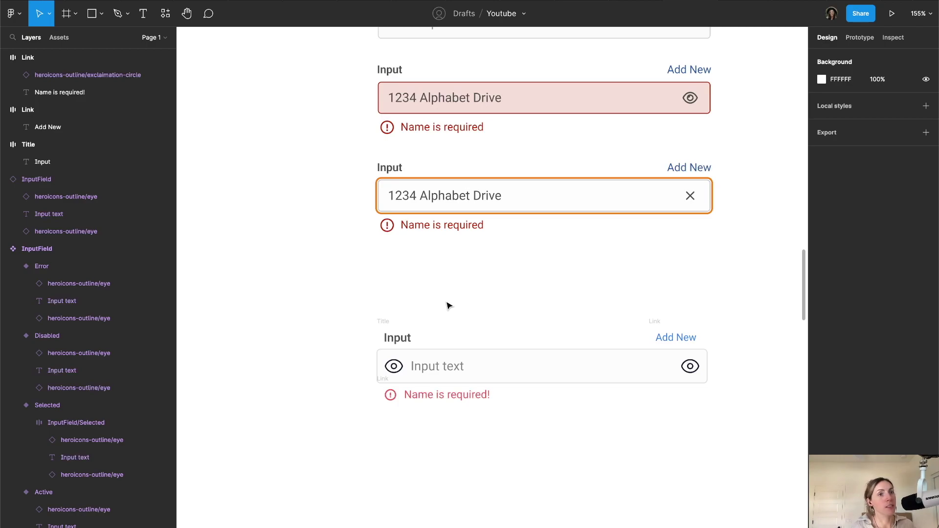
- Combine the Title frame and the Add New Link frame in a horizontal auto layout frame named Title and Link
click(391, 326)
shift+click(658, 325)
key(shift)
key(shift+a)
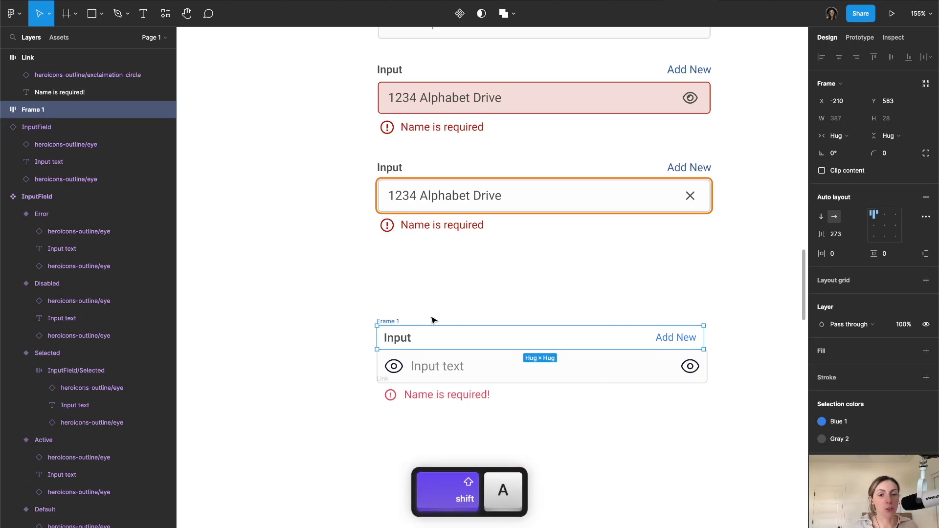
double_click(392, 321)
text(Title and Link)
key(Return)
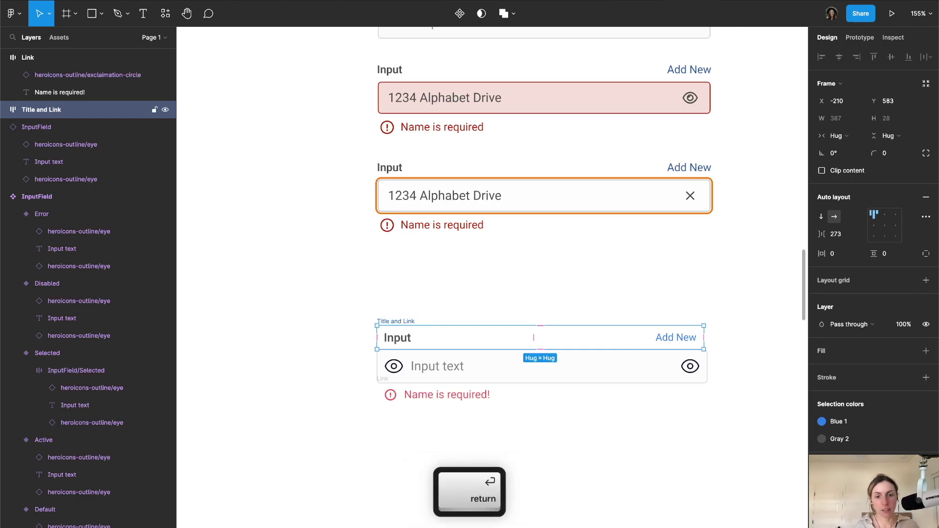
- Try to widen the spacing between items in the Title and Link frame to 281
scroll(729, 250, up, 1)
mouse_move(831, 240)
mouse_down()
mouse_move(798, 239)
mouse_move(835, 240)
mouse_move(826, 239)
mouse_up()
key(super)
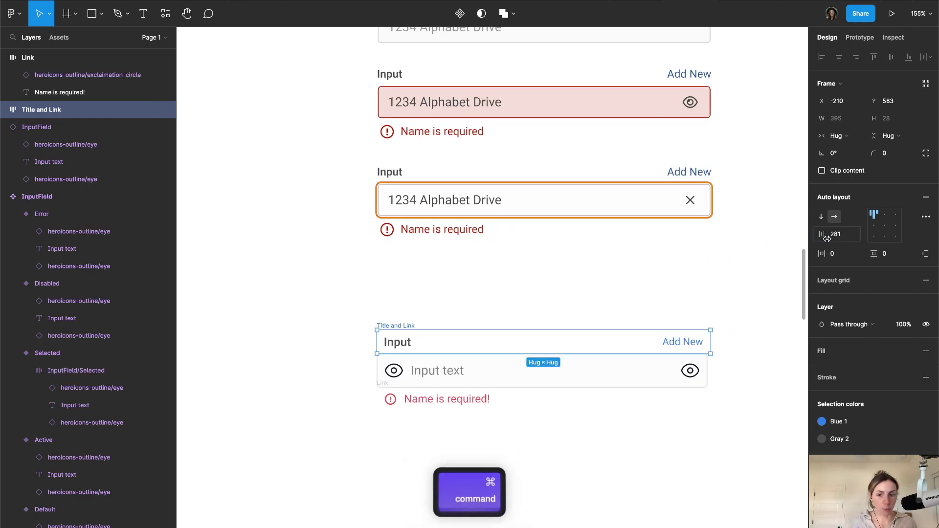
key(super+z)
- Set the spacing mode of the Title and Link frame to Space between
click(926, 216)
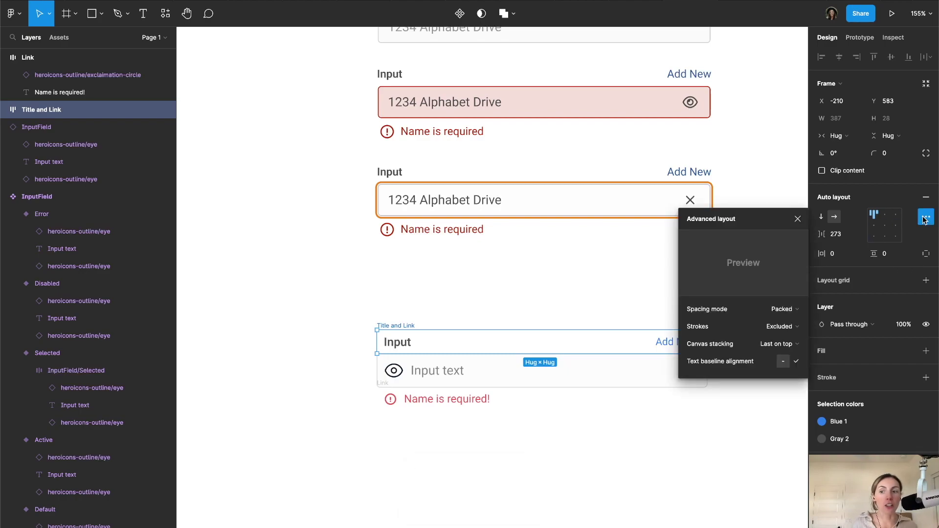
click(782, 309)
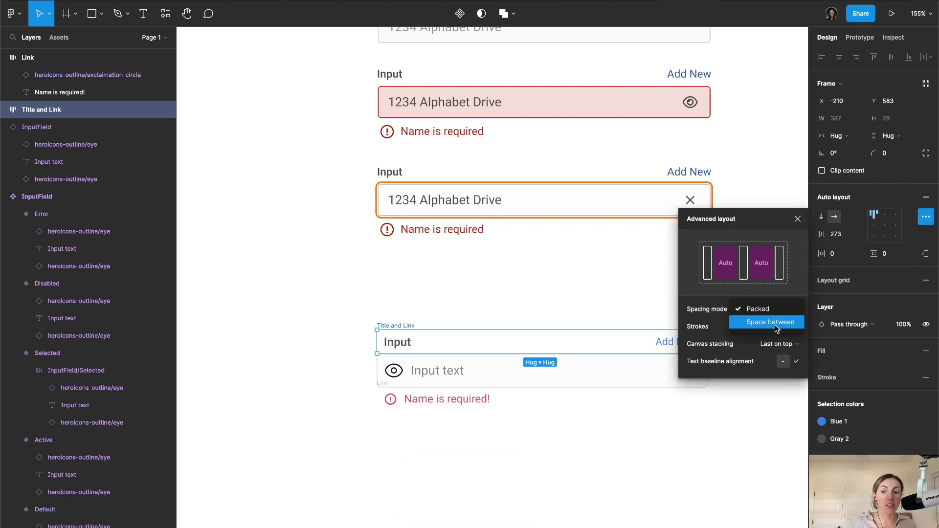
click(770, 322)
click(556, 304)
click(549, 345)
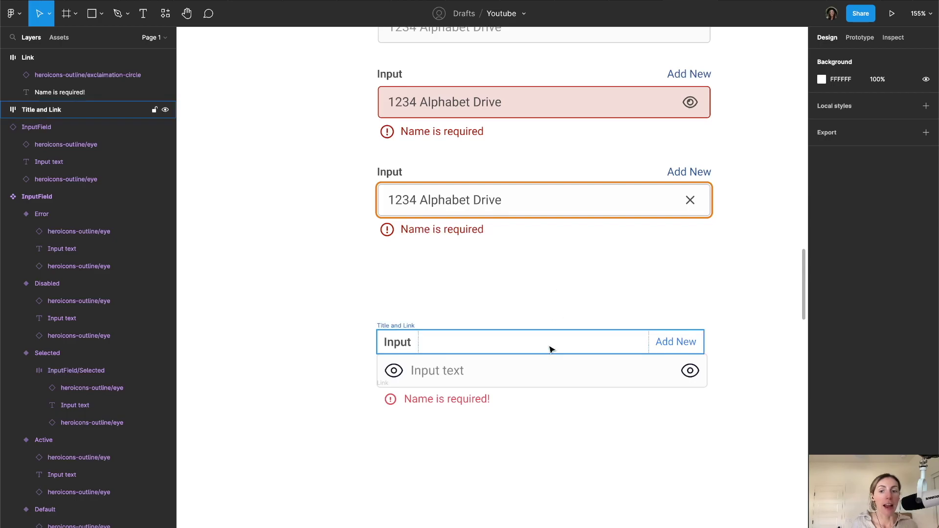
- Combine the Title and Link row, the InputField and the error message in a vertical auto layout frame named Text Box
click(547, 383)
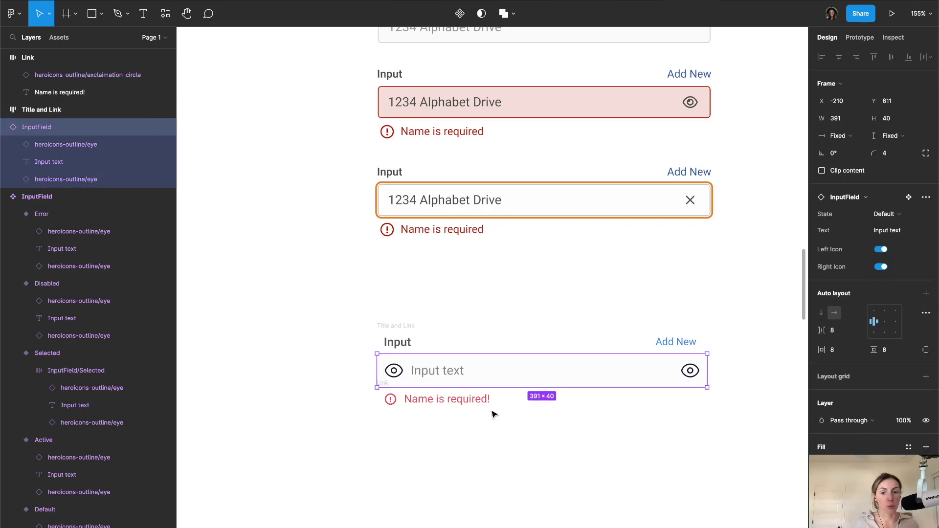
click(459, 398)
key(shift+Return)
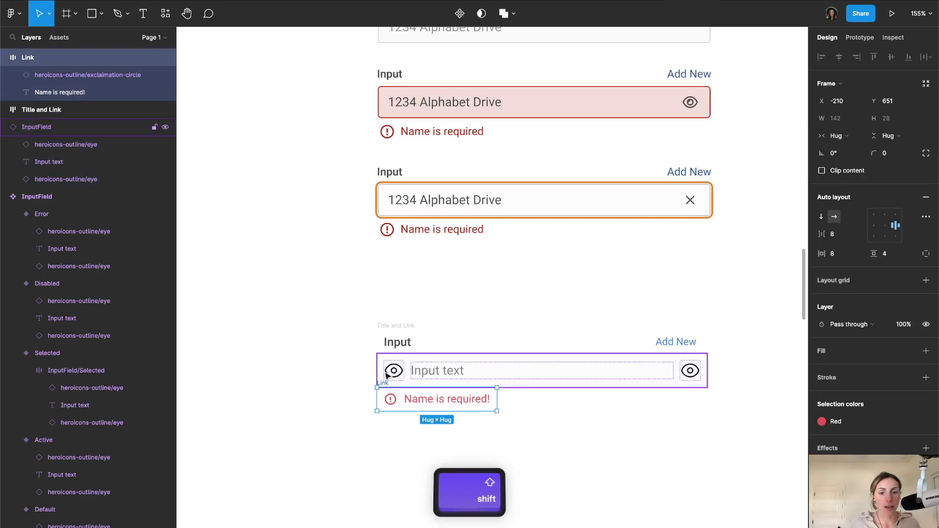
drag(323, 281, 783, 526)
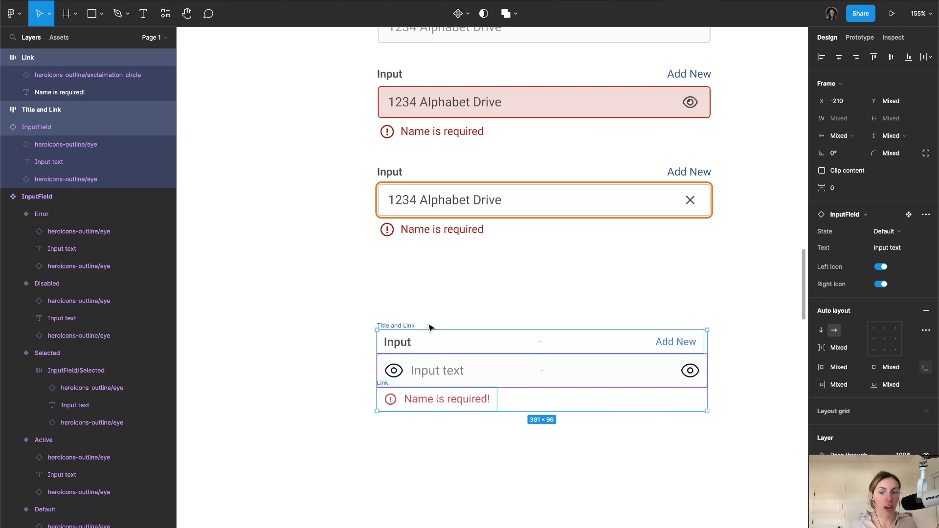
key(shift+a)
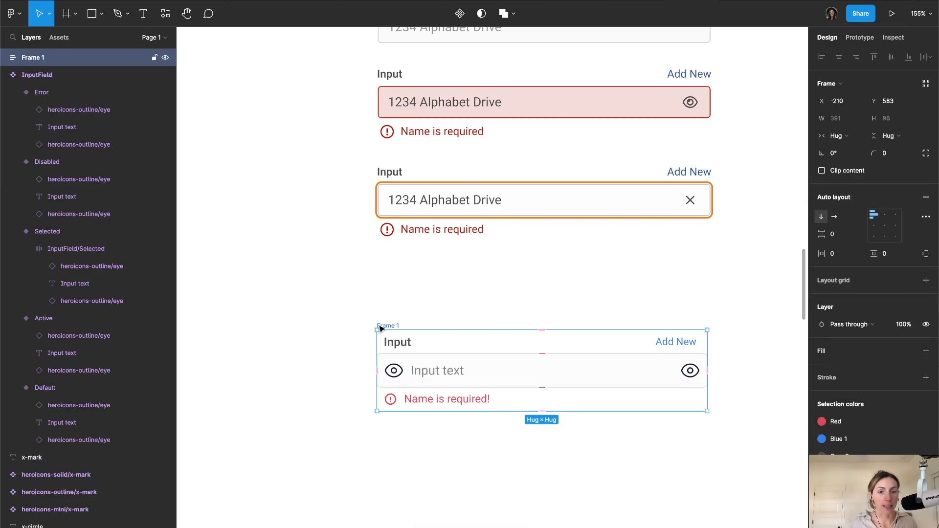
double_click(380, 326)
text(F)
key(BackSpace)
text(TExt Boxc)
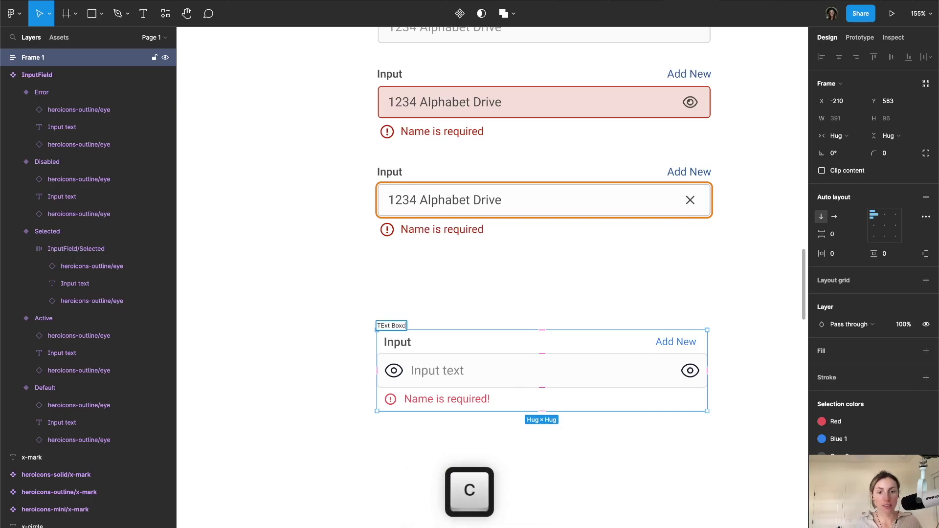
key(BackSpace)
key(Return)
- Set the Title and Link row and the error message row to Fill container width, with Space between spacing in the title row
click(430, 342)
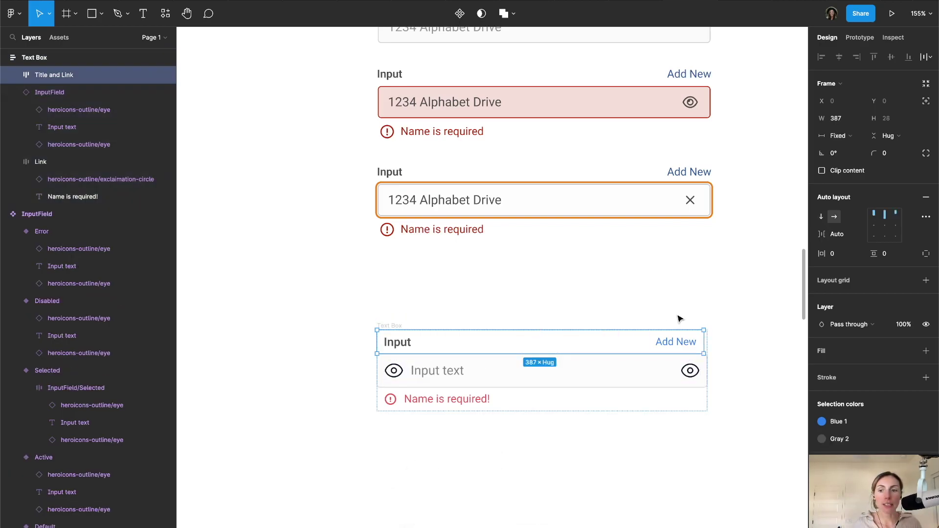
click(839, 140)
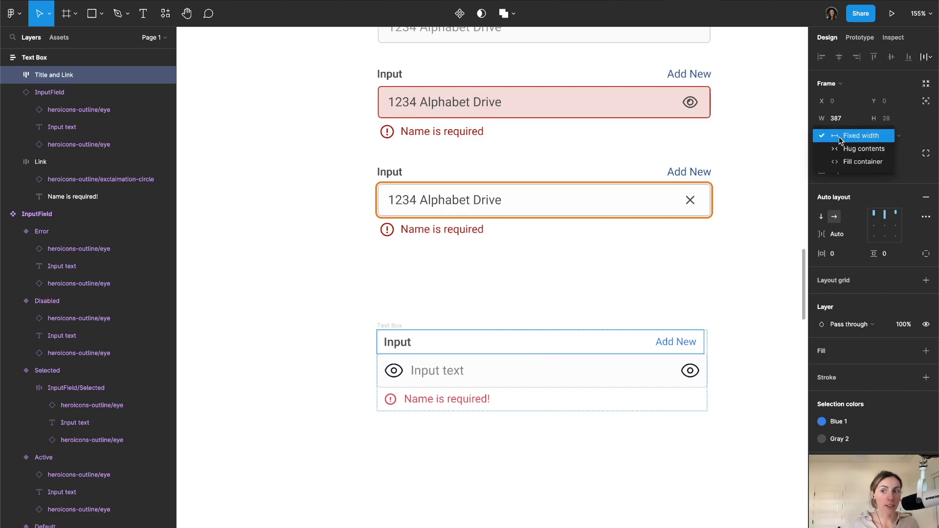
click(837, 161)
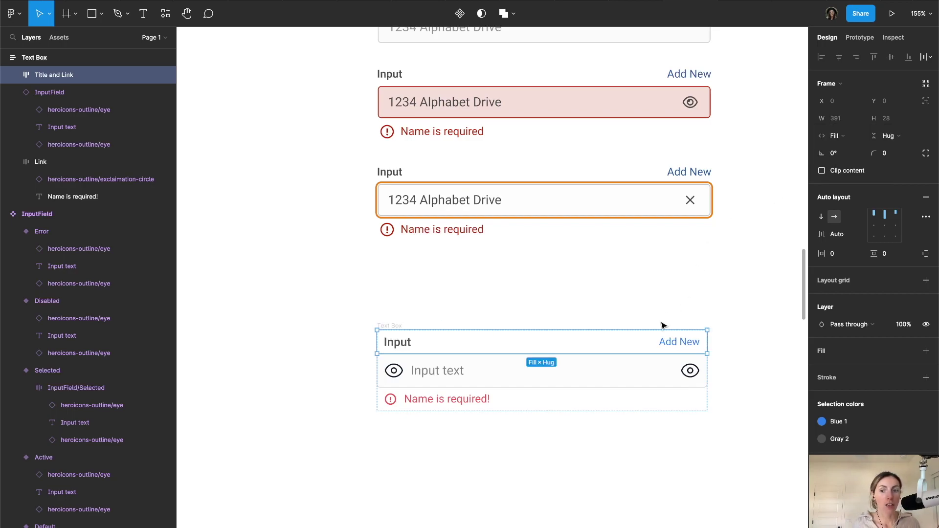
click(461, 404)
click(840, 141)
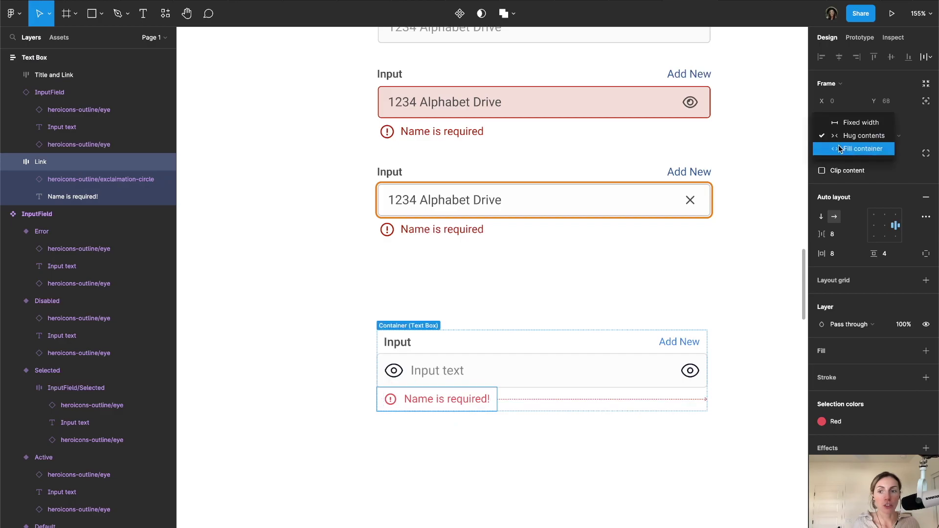
click(840, 148)
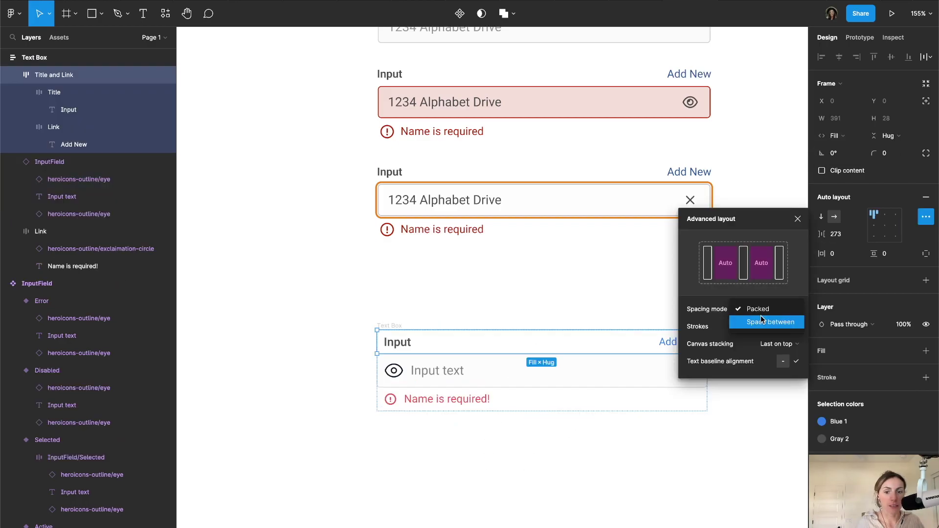
click(760, 321)
click(542, 300)
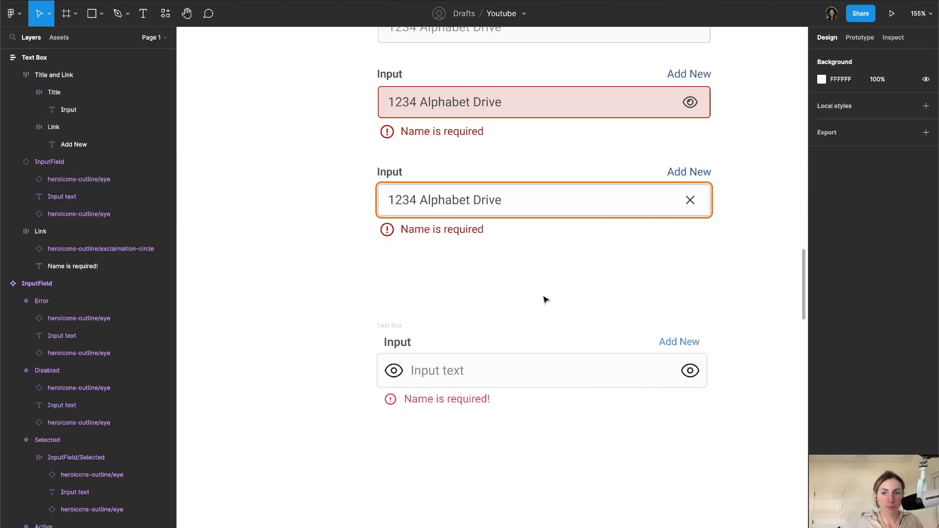
- Try narrowing the Text Box frame to test how its contents resize, and undo it
click(392, 326)
drag(708, 345, 668, 330)
key(super+z)
- Examine the sizing and spacing settings of the Text Box frame, its Title and Link row and its InputField
click(584, 345)
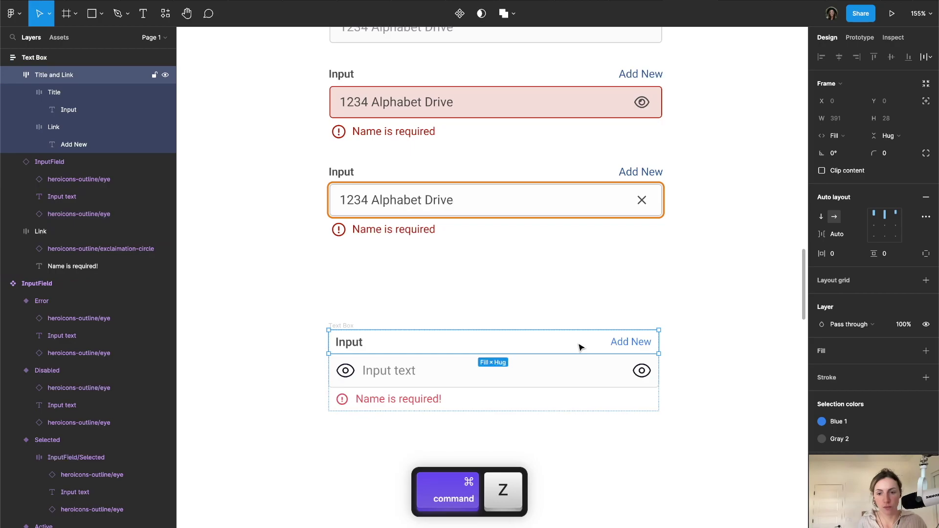
click(387, 350)
click(486, 304)
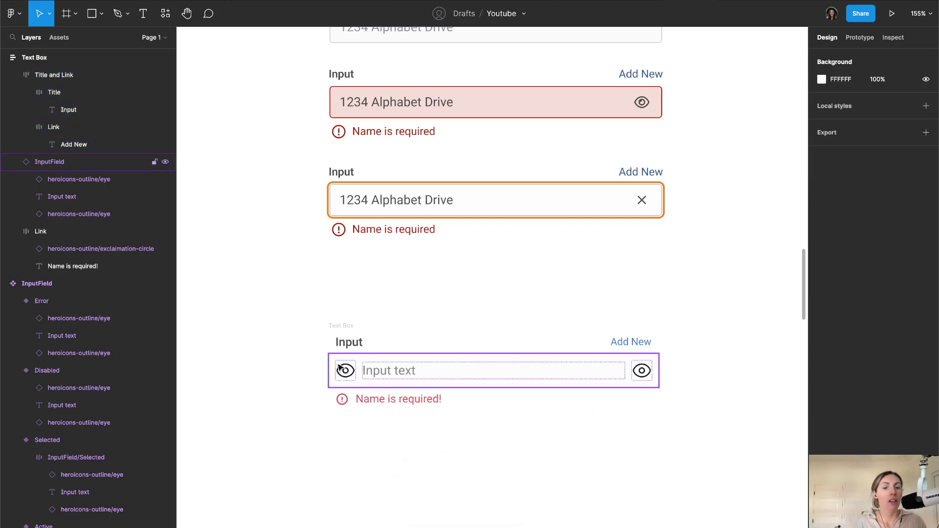
click(345, 338)
click(343, 326)
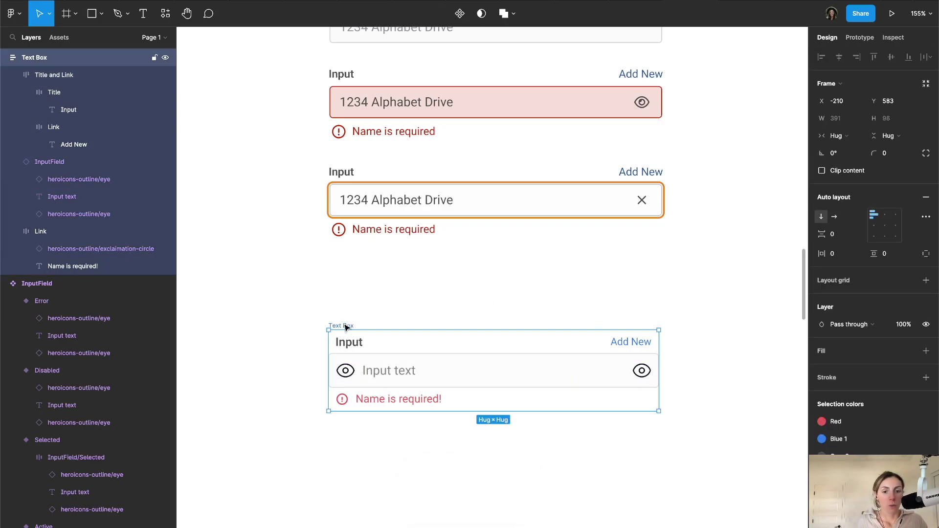
click(614, 375)
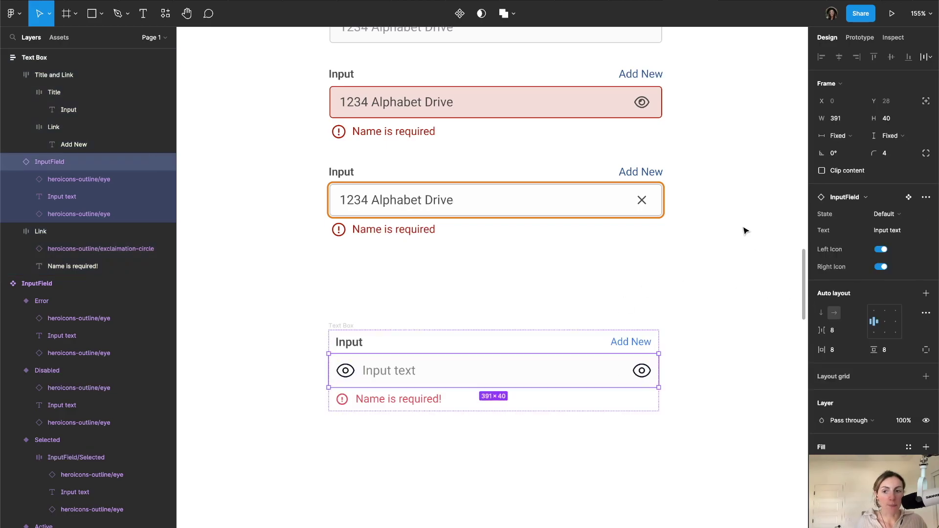
click(690, 257)
scroll(529, 319, down, 2)
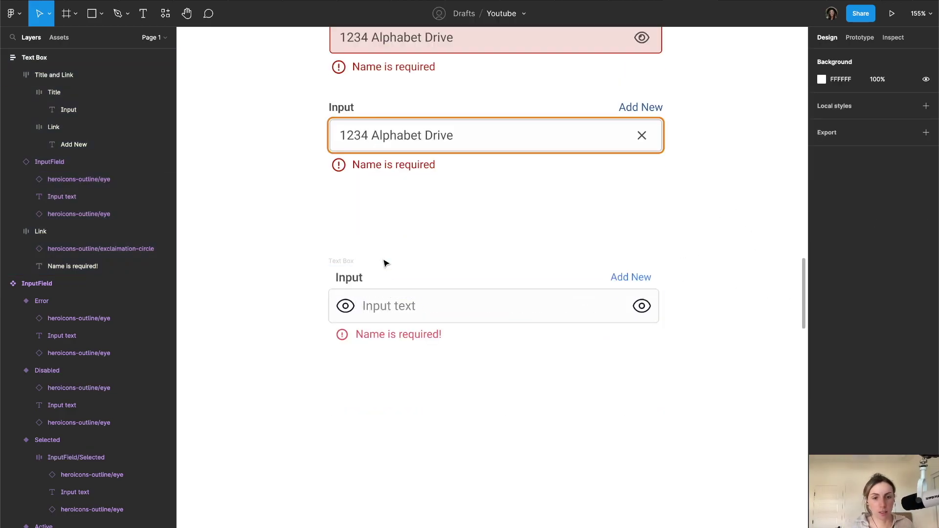
click(345, 262)
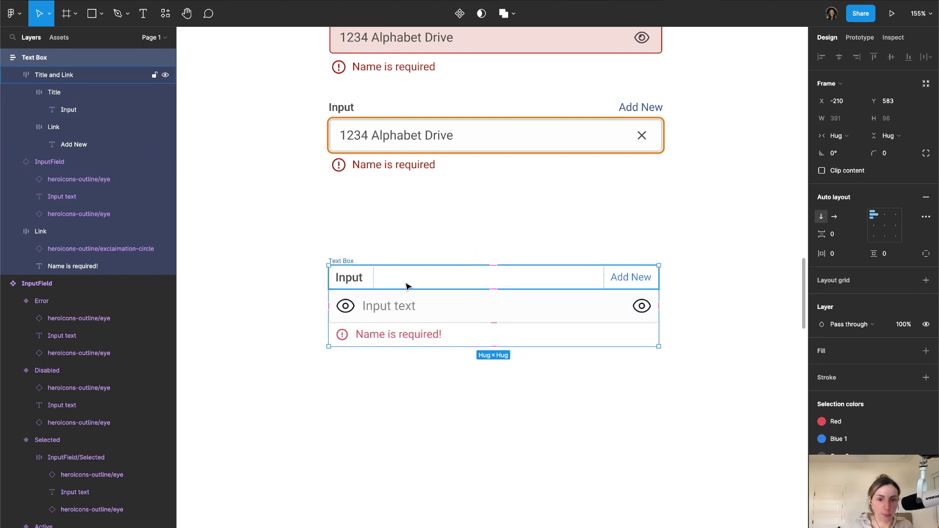
click(384, 279)
mouse_move(494, 282)
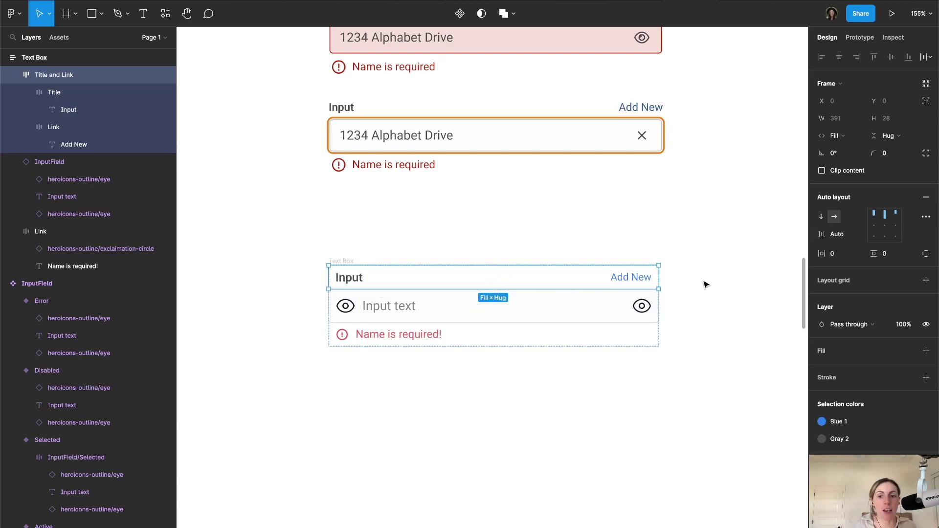
- Set the width of the InputField instance inside the Text Box frame to Fill container
click(575, 308)
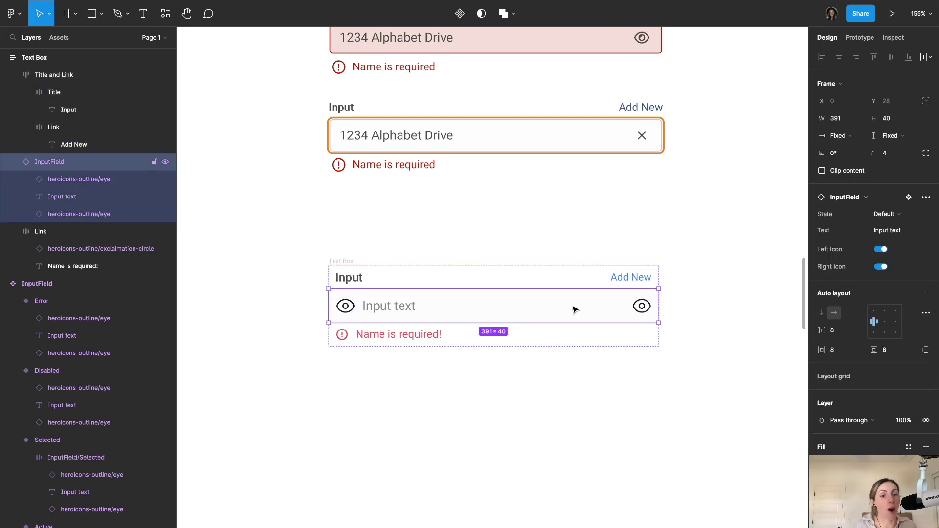
click(822, 137)
click(816, 158)
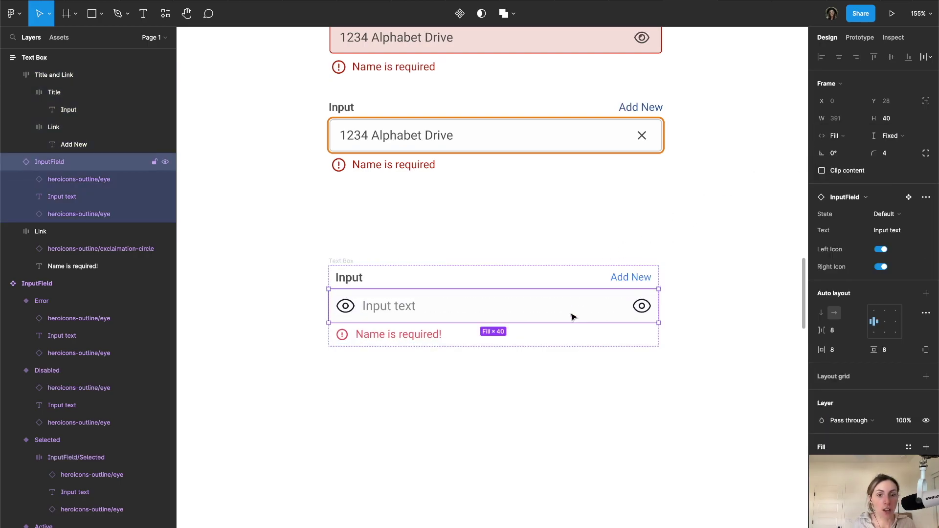
click(479, 344)
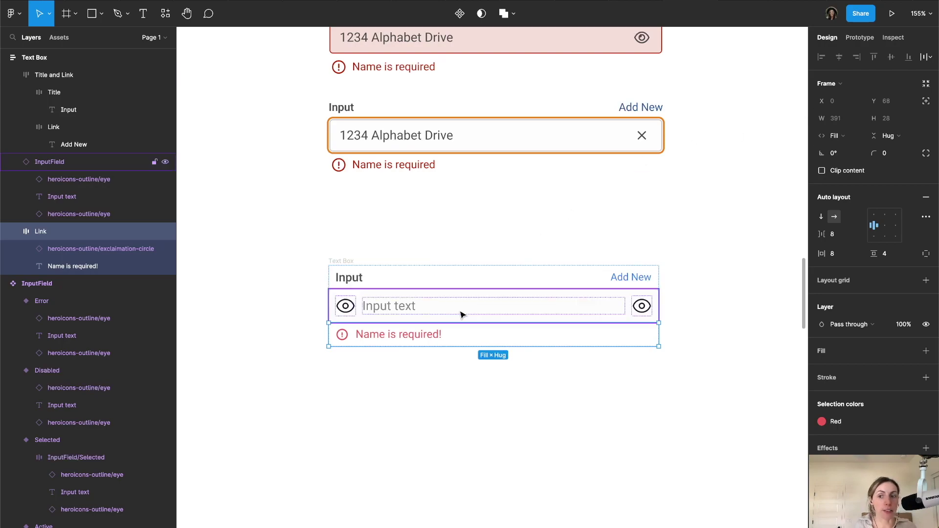
- Try widening the Text Box frame to test that all rows stretch with it, and undo it
click(350, 261)
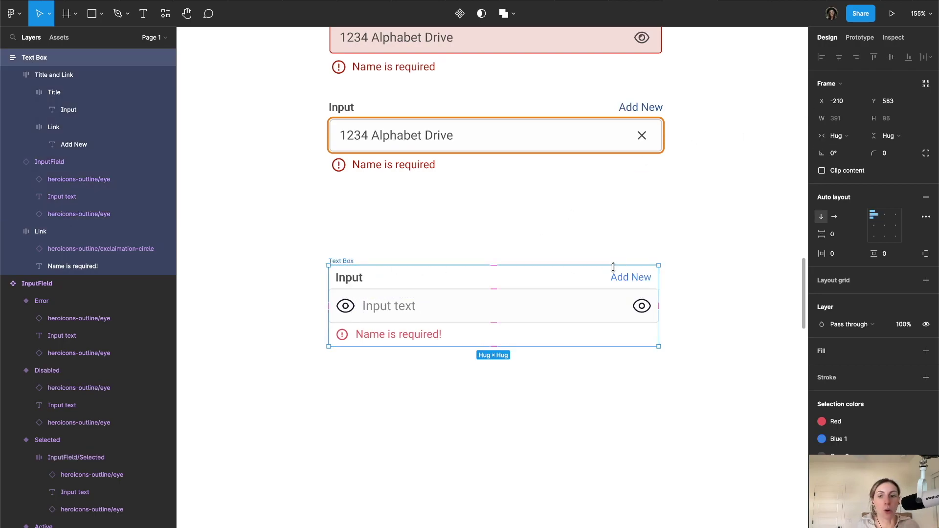
drag(658, 280, 684, 294)
key(super+z)
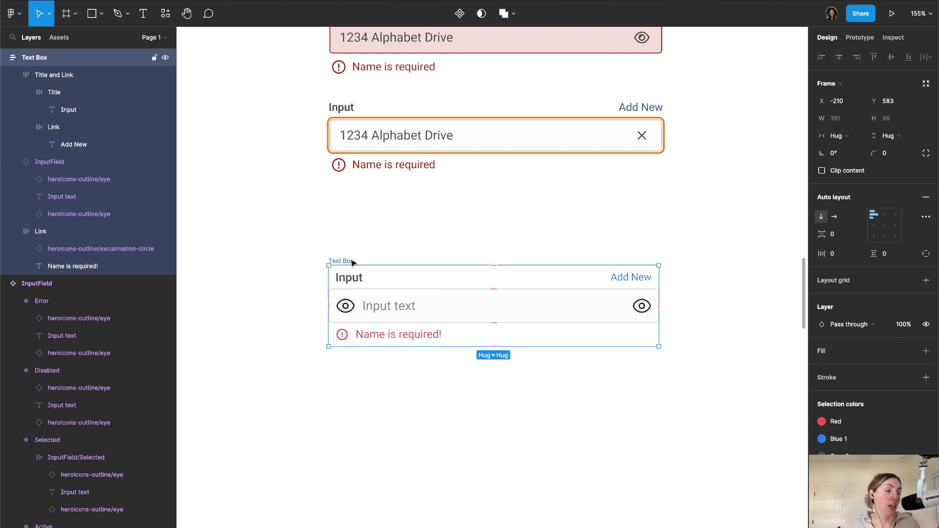
- Turn the Text Box frame into a component and link its Input title text to a new text property named Title
key(alt+super)
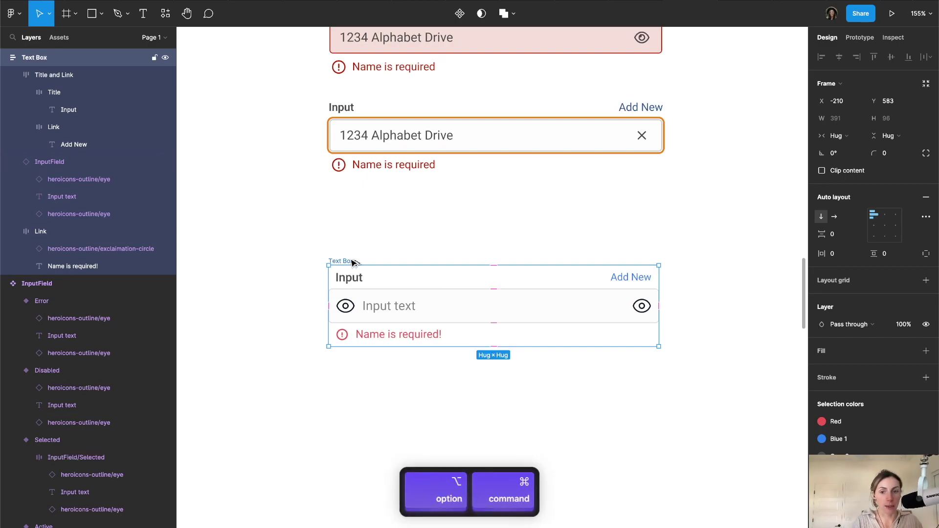
key(alt+super+k)
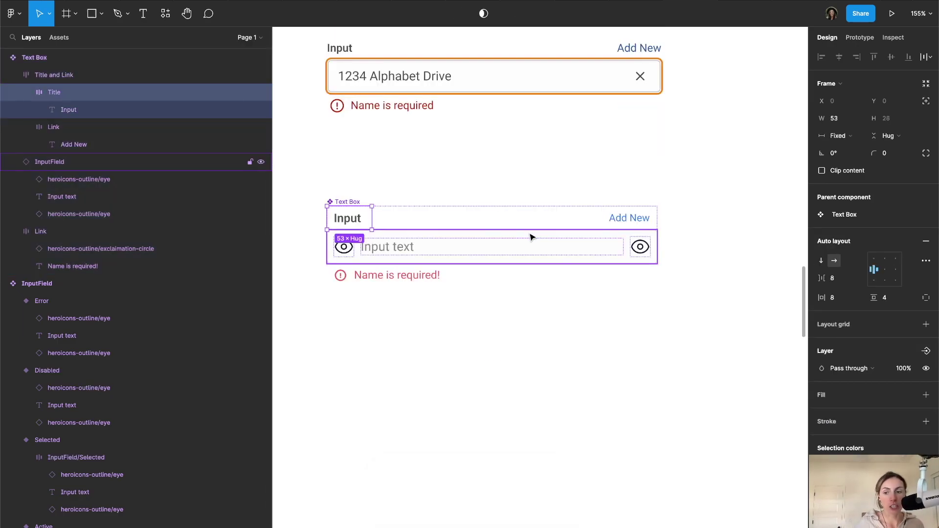
key(Return)
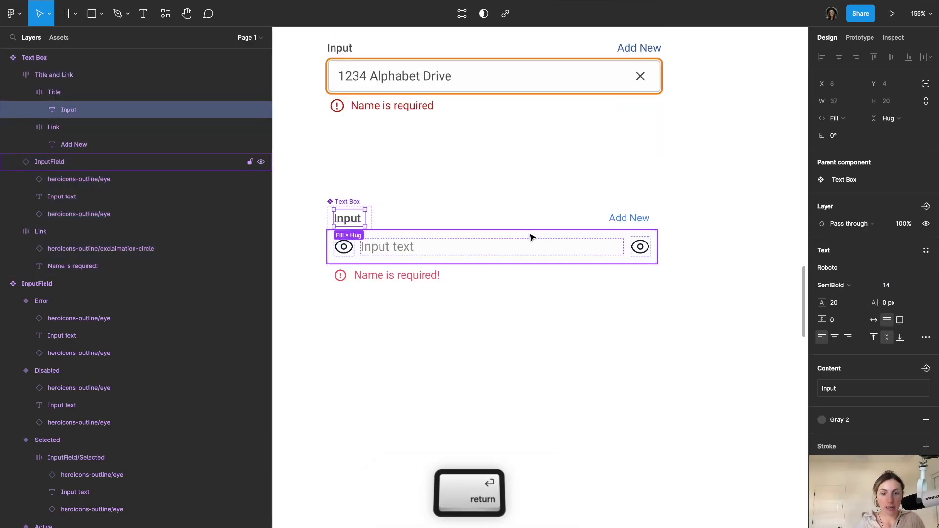
click(926, 368)
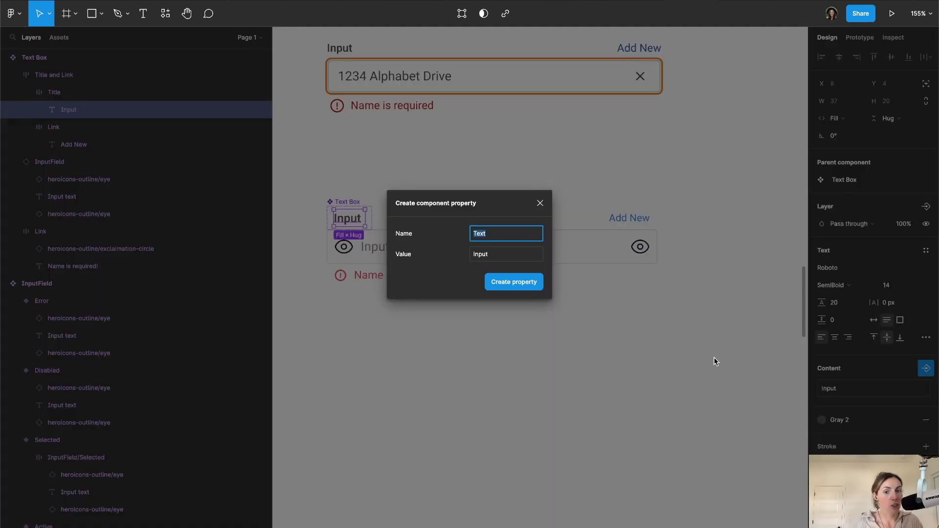
text(Title)
key(Return)
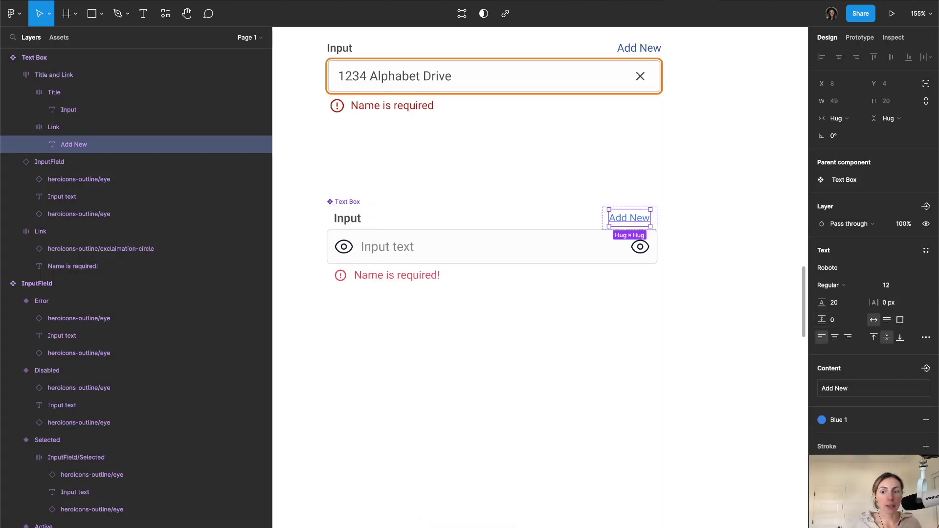
- Create a separate text property for the content of the Add New link in the Text Box component
click(928, 368)
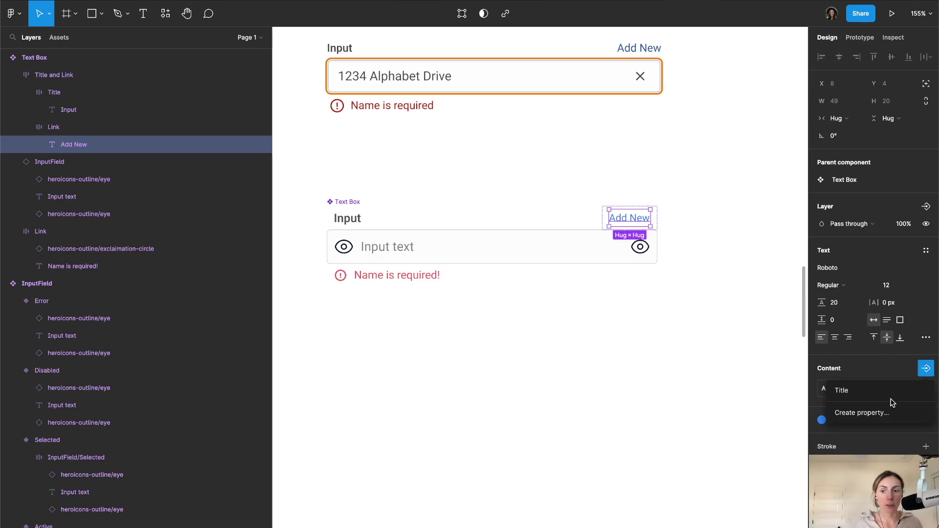
click(890, 413)
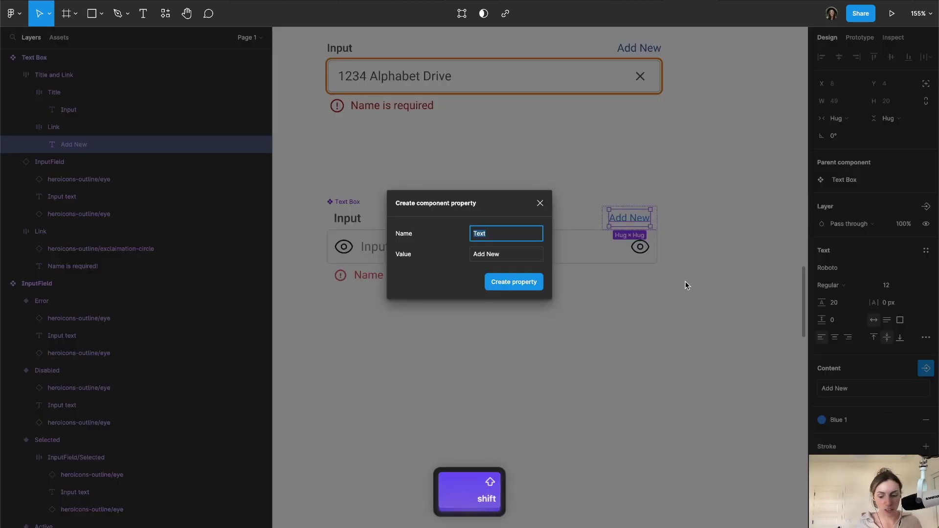
key(Return)
click(724, 221)
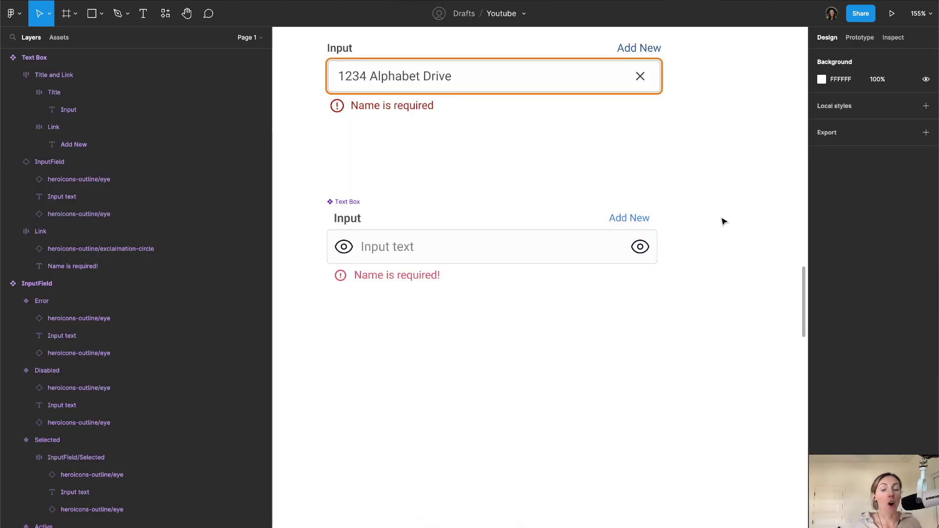
- Link the visibility of the Link frame around Add New to a new boolean property named Show Link, defaulting to True
click(617, 217)
double_click(618, 219)
double_click(619, 223)
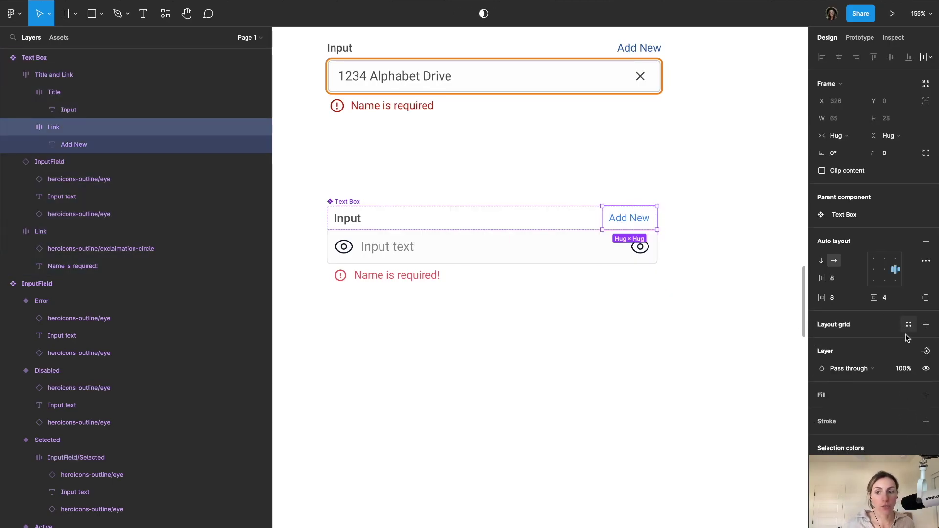
click(925, 351)
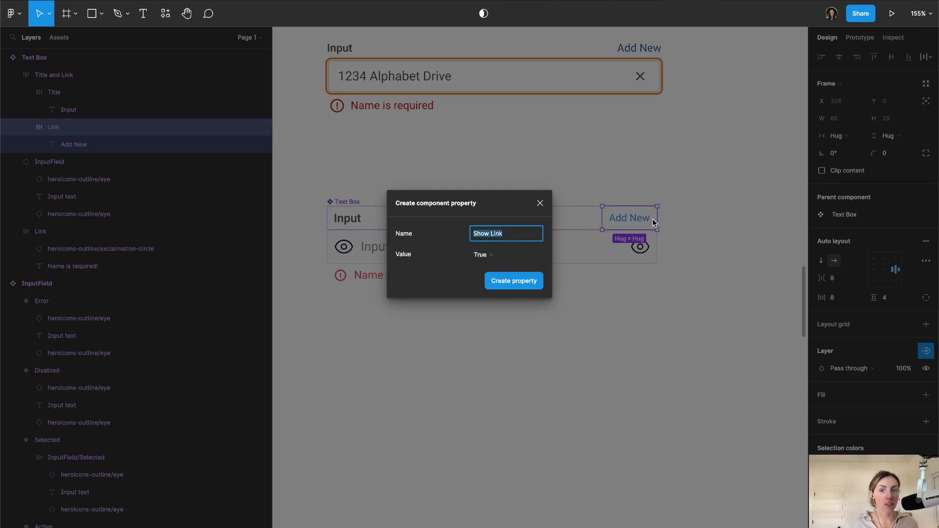
click(519, 286)
- Rename the error message row as Error and link its message text to a new text property named Error
click(388, 279)
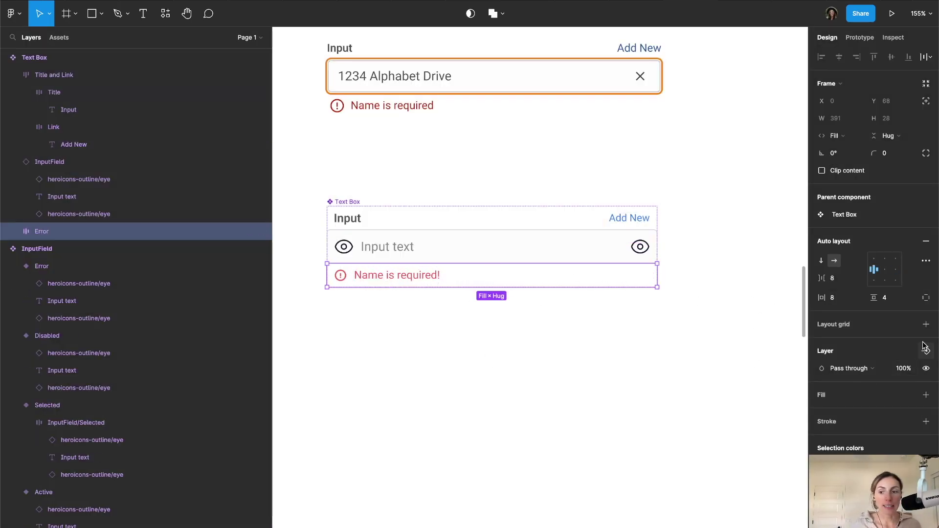
key(Return)
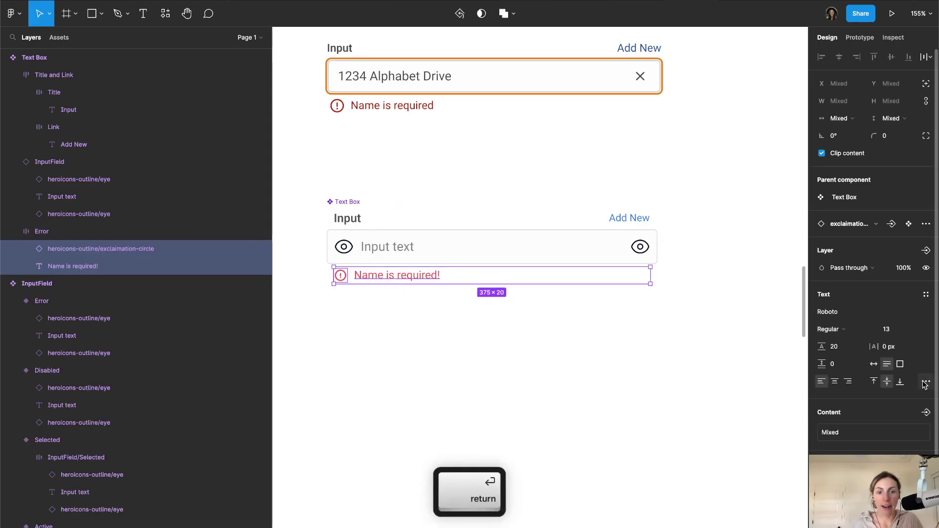
click(926, 368)
click(865, 424)
text(Error)
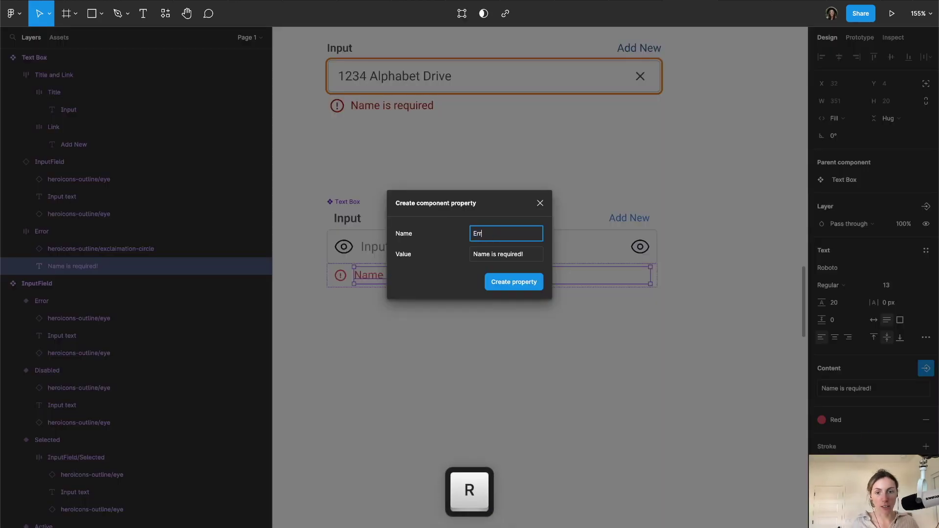
key(Return)
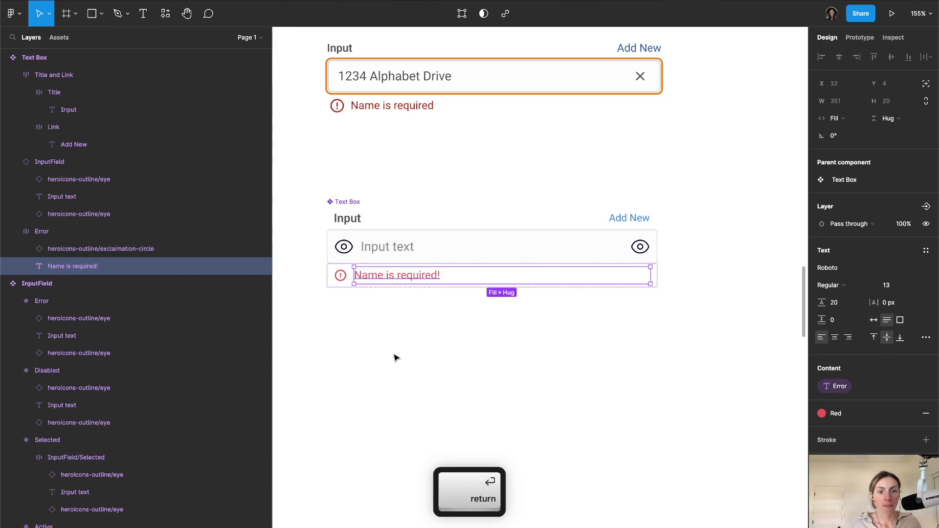
- Link the visibility of the Error frame to a new boolean property named Show Error
click(321, 297)
double_click(339, 285)
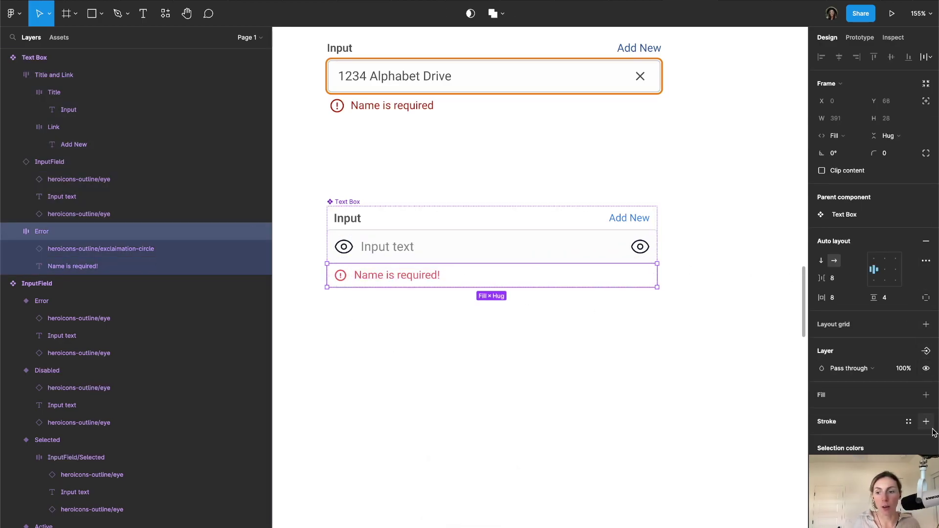
click(928, 353)
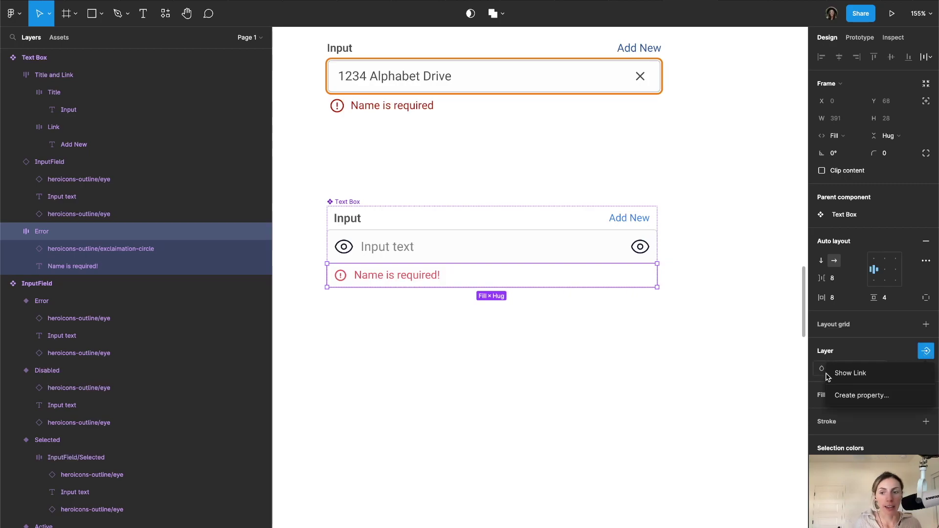
click(852, 394)
key(shift)
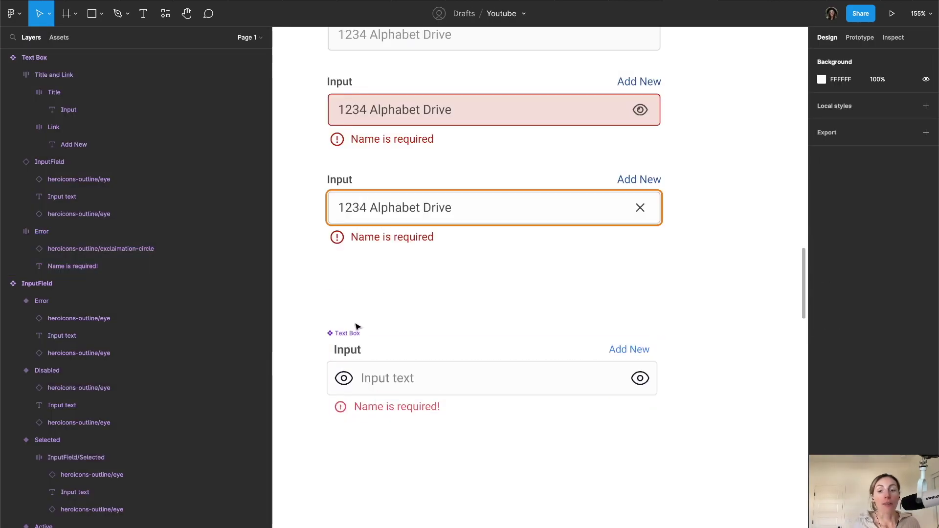
click(370, 379)
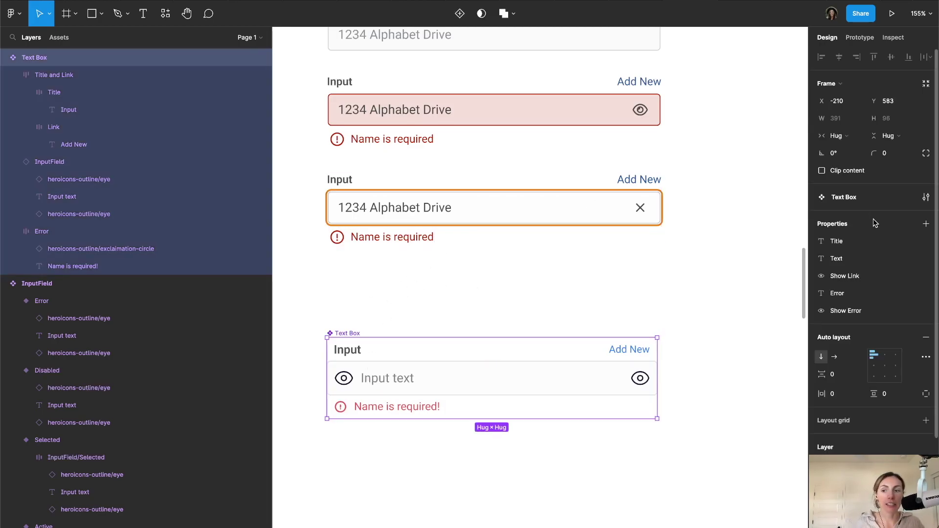
click(925, 223)
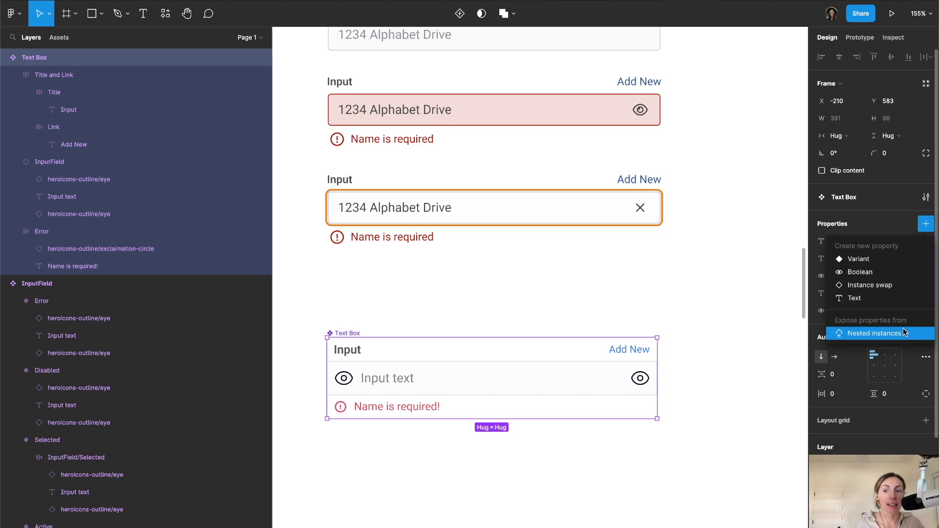
click(765, 341)
scroll(429, 192, down, 5)
click(384, 253)
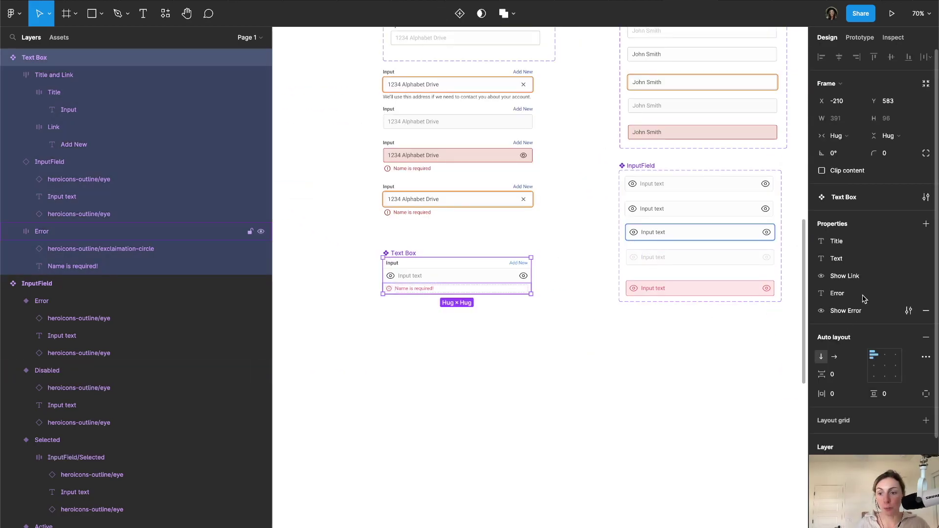
click(926, 223)
click(856, 333)
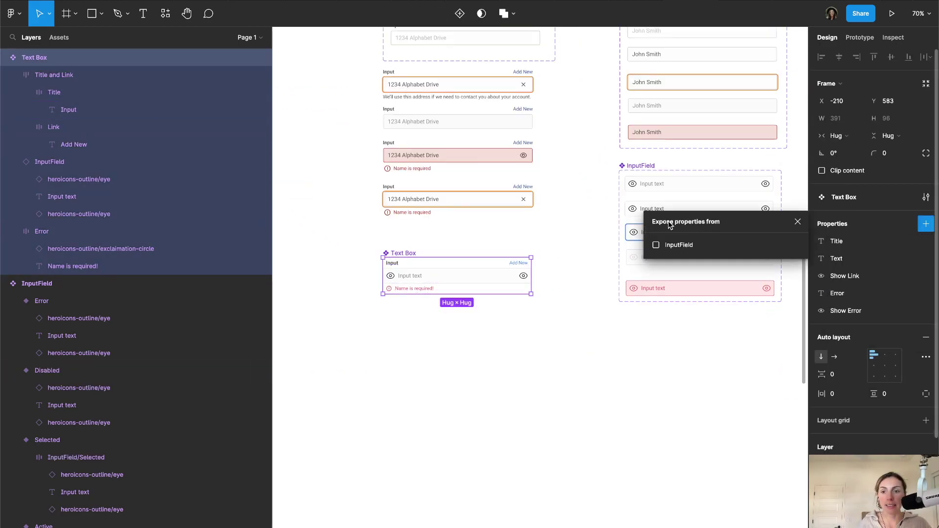
scroll(574, 199, right, 5)
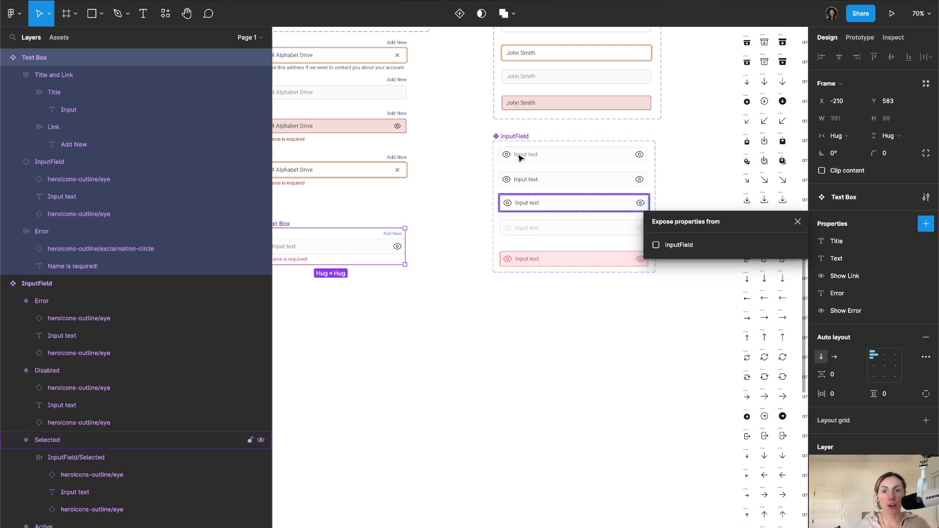
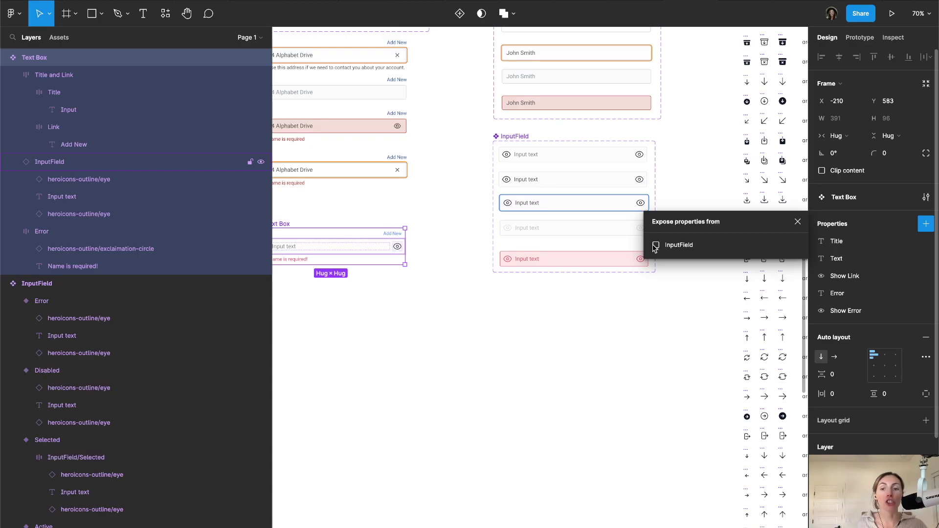
click(515, 375)
- Place an instance of the Text Box component just below the original
scroll(641, 291, left, 5)
scroll(641, 291, down, 2)
drag(489, 192, 517, 280)
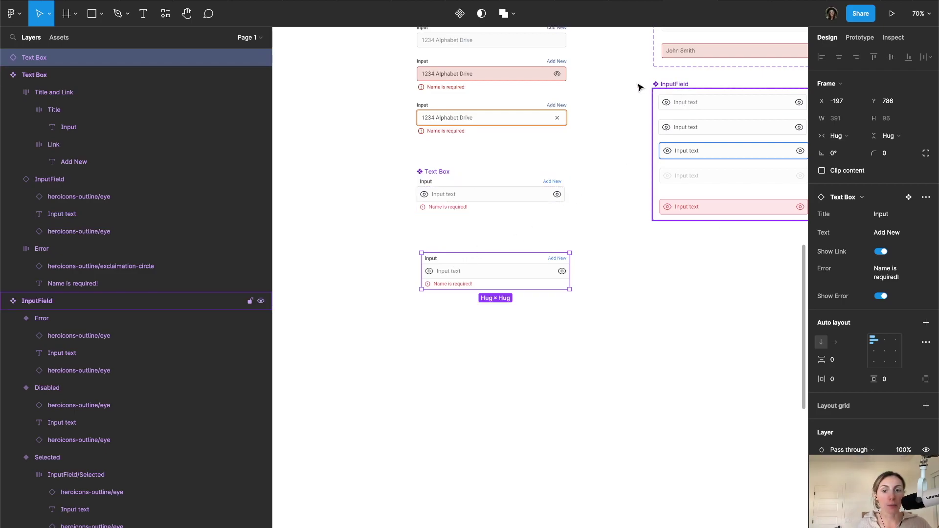
- Expose the nested InputField instance's properties on the main Text Box component
click(433, 172)
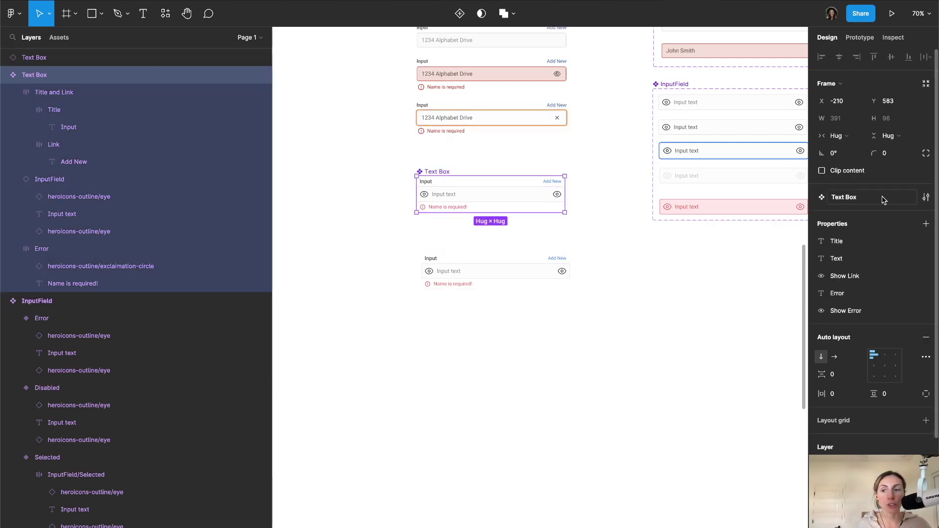
click(927, 226)
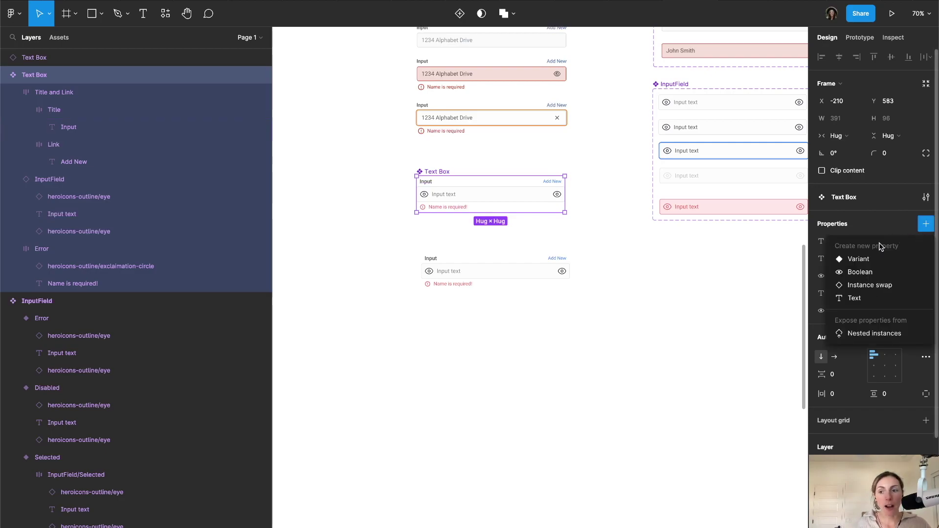
click(844, 338)
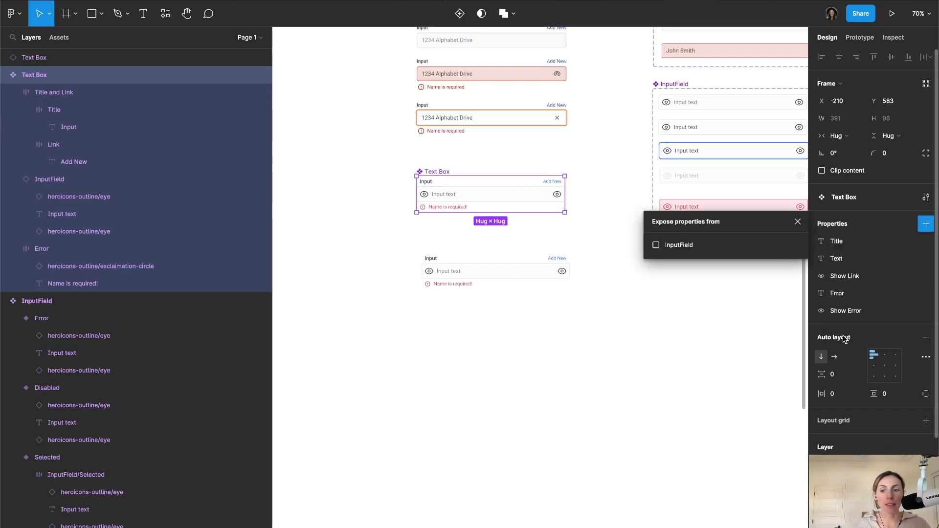
click(655, 245)
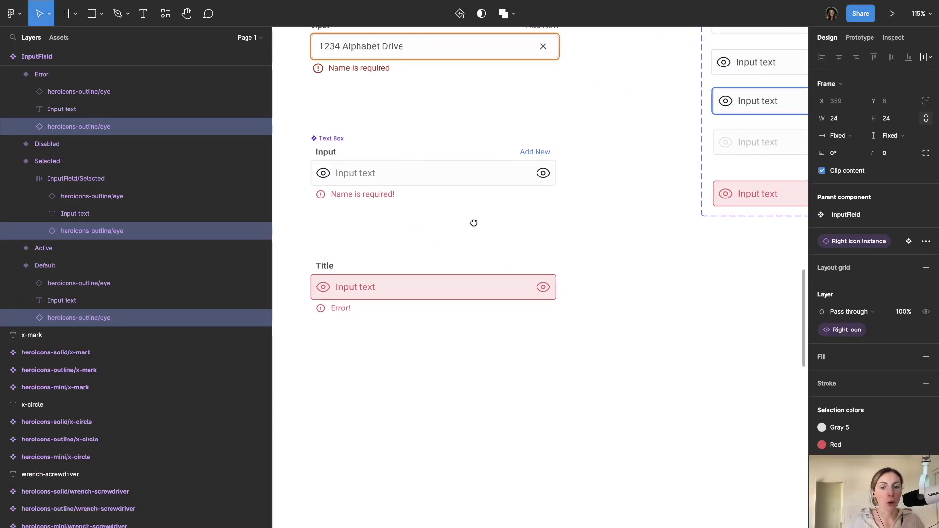
- Swap the left icon of the Text Box instance below the main component for heroicons-outline/archive-box
drag(473, 223, 502, 231)
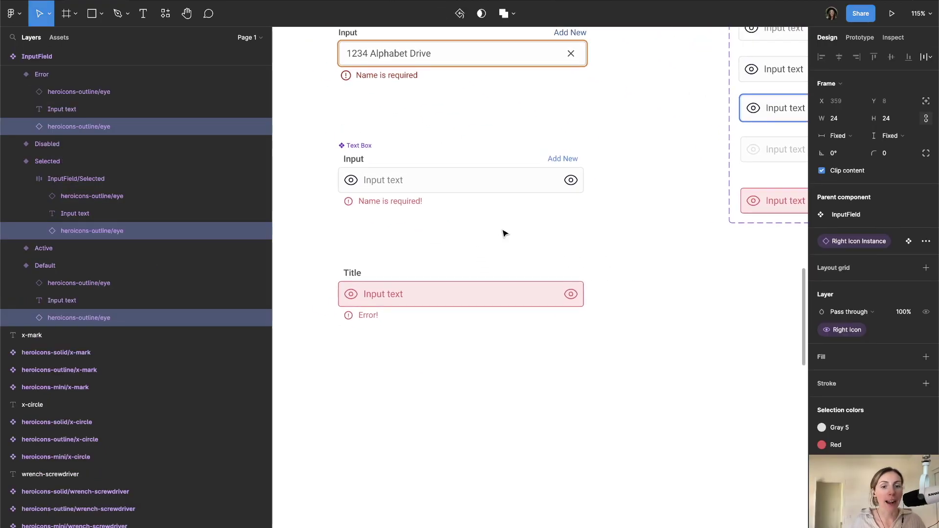
click(346, 283)
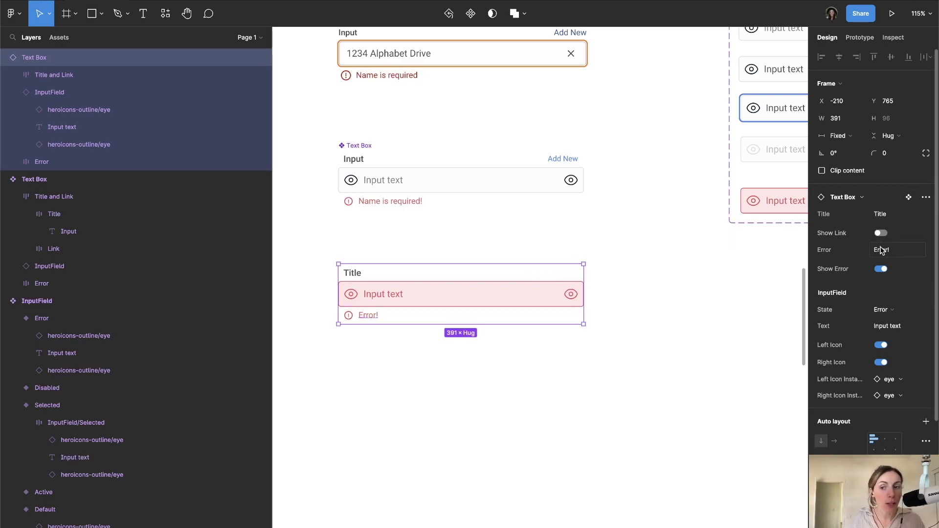
click(907, 381)
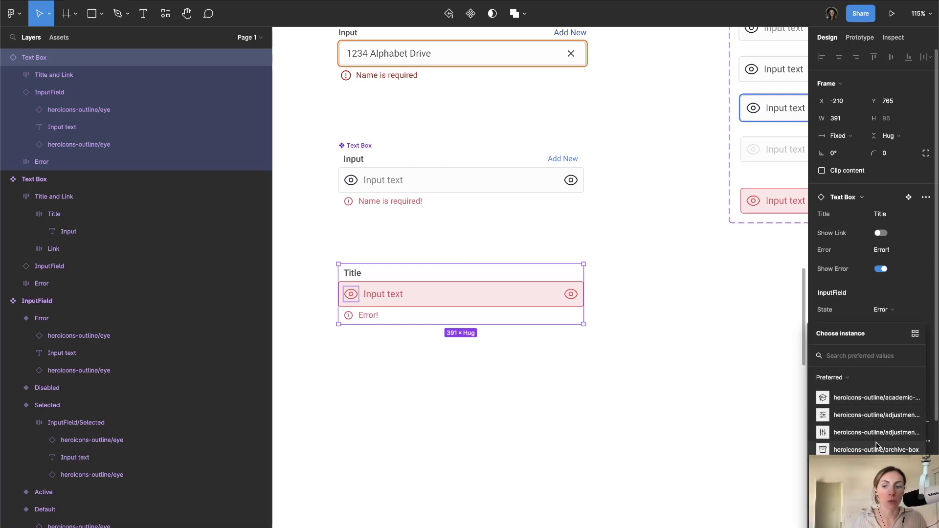
click(875, 447)
click(902, 400)
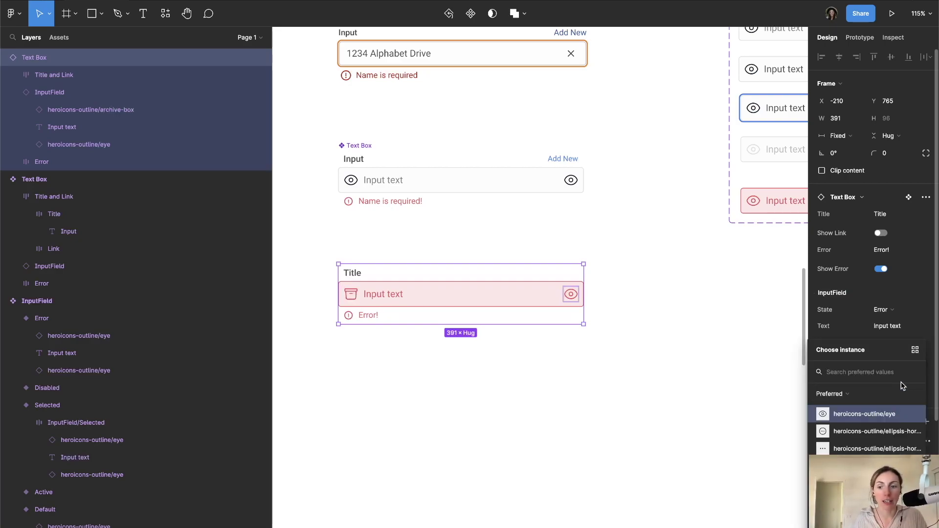
click(898, 326)
click(897, 296)
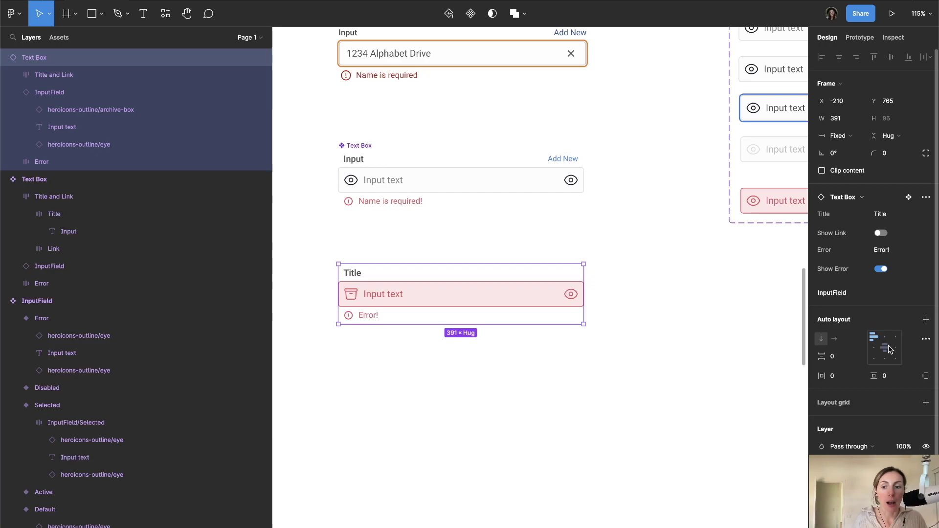
click(868, 289)
click(914, 381)
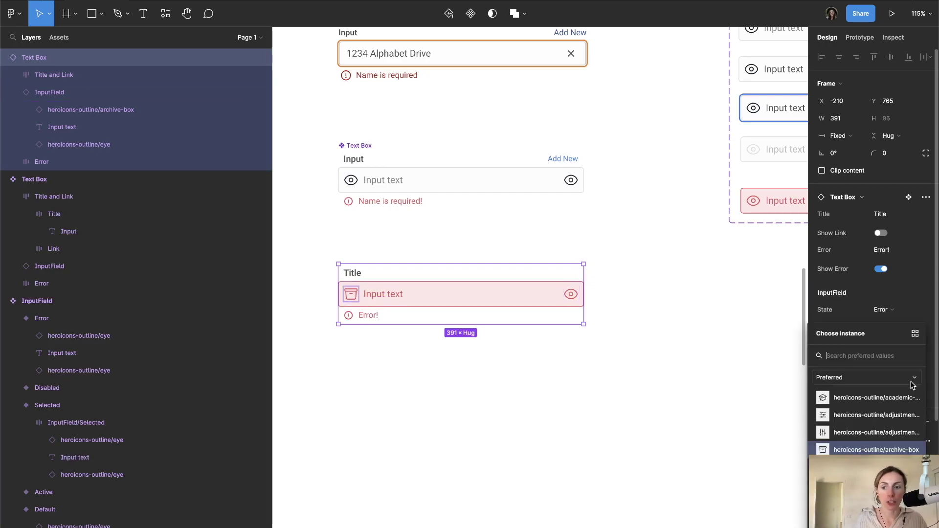
click(835, 320)
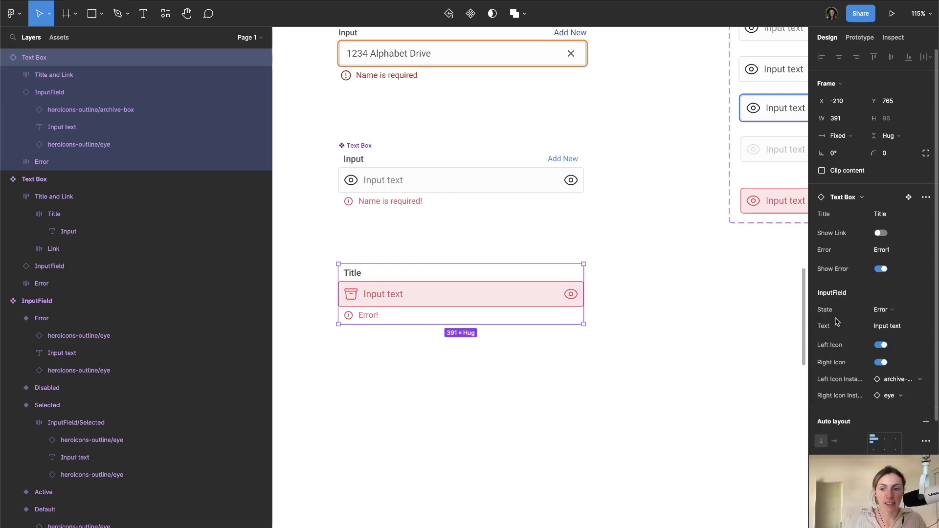
- Swap the right icon of the Text Box instance for heroicons-outline/document-plus and keep the instance selected
click(893, 395)
click(861, 413)
click(671, 427)
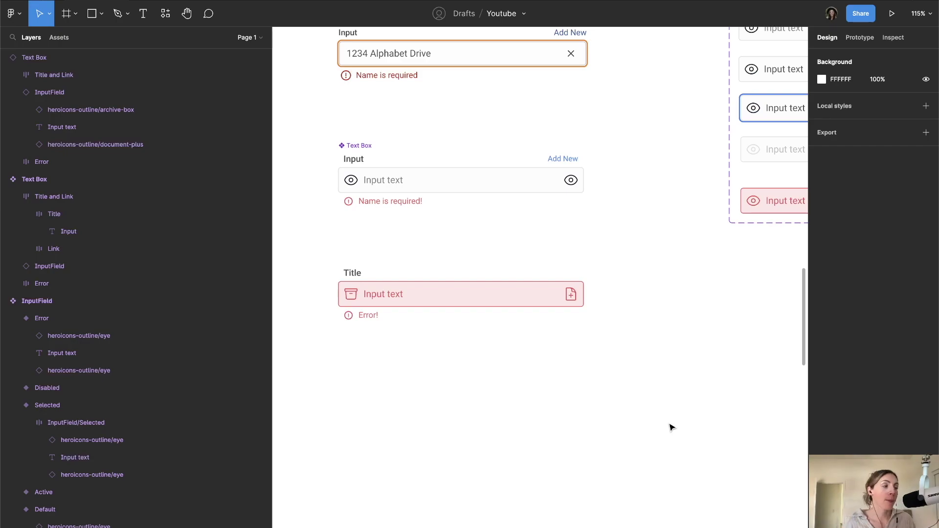
click(464, 295)
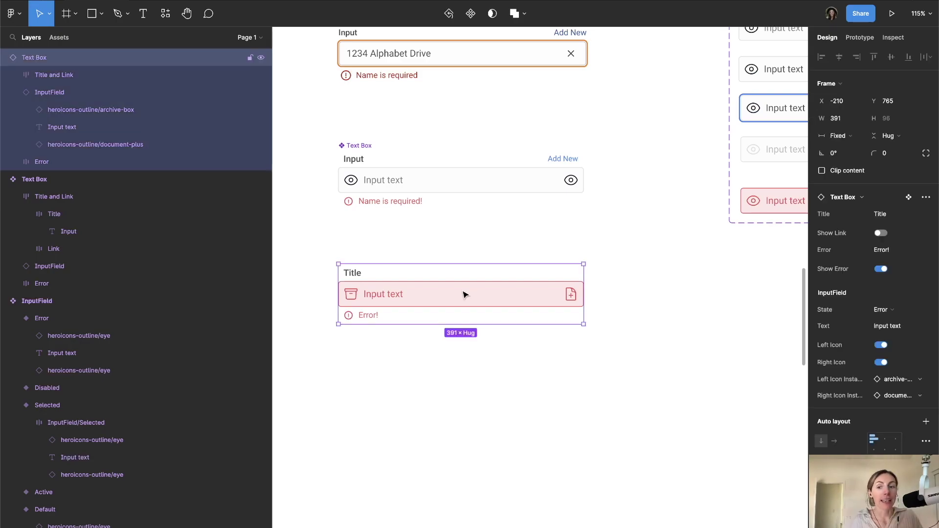